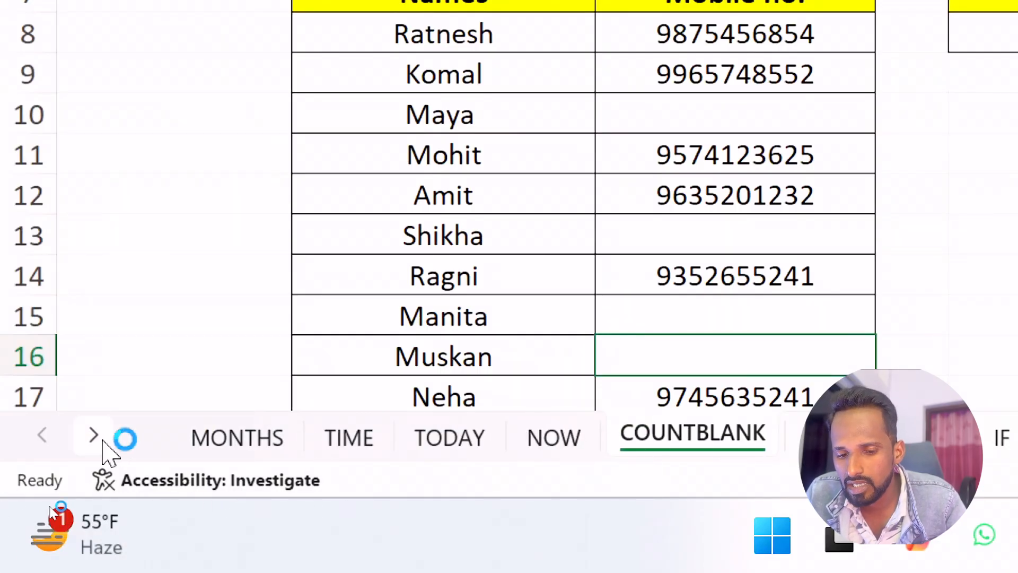
Look through the practice sheets at the end of the workbook, including AVERAGE, COUNTIF, COUNT, LEN and PROPER
left_click(99, 441)
left_click(99, 441)
left_click(99, 440)
left_click(99, 440)
left_click(99, 441)
left_click(99, 440)
left_click(100, 441)
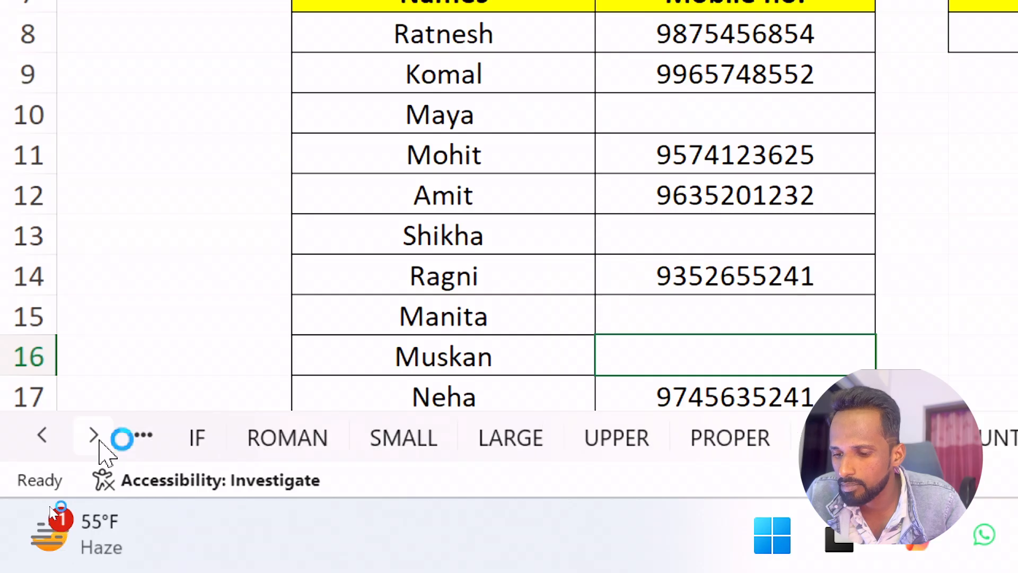
left_click(100, 440)
left_click(100, 441)
left_click(99, 440)
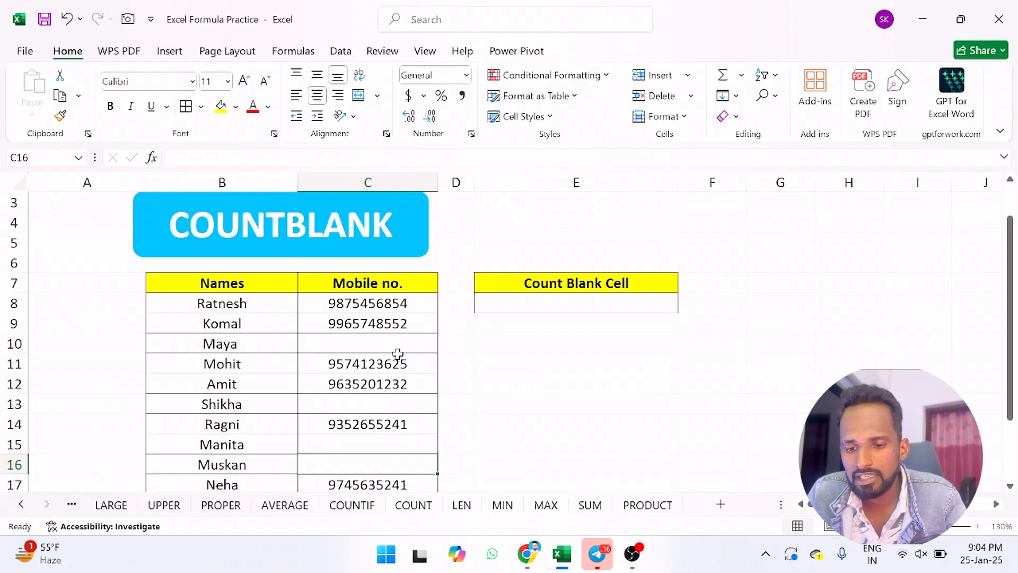
left_click(286, 505)
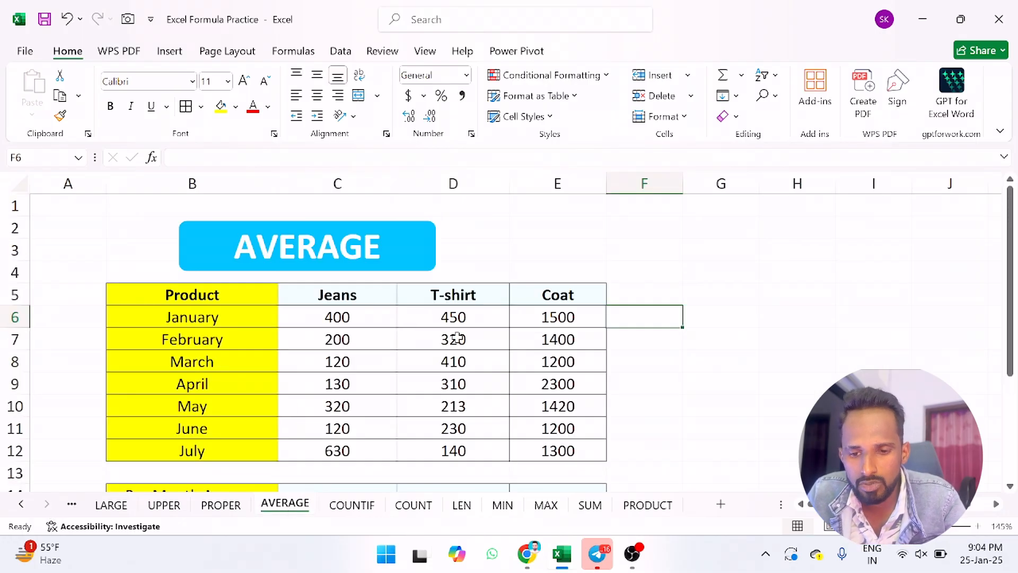
left_click(353, 505)
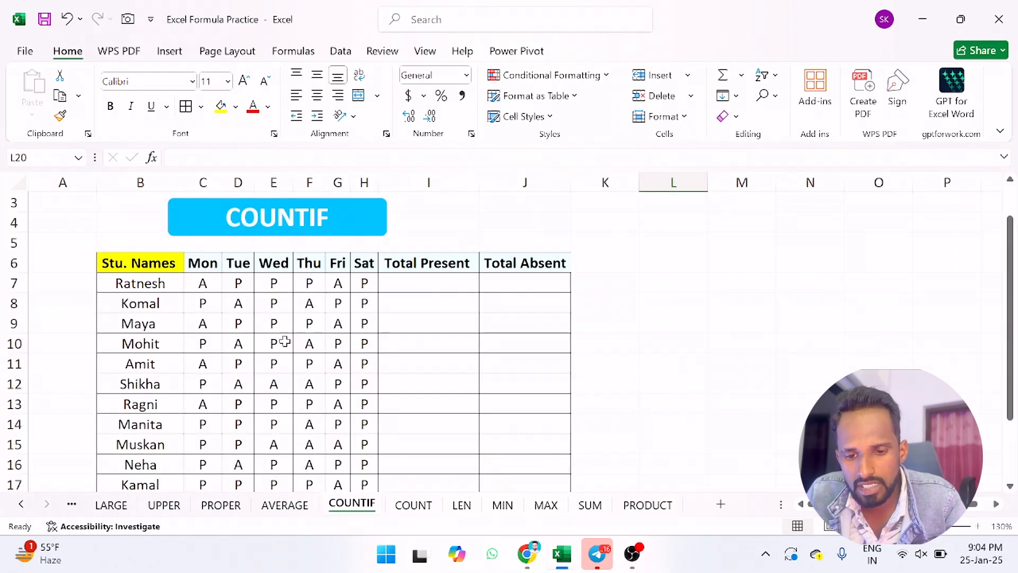
left_click(414, 505)
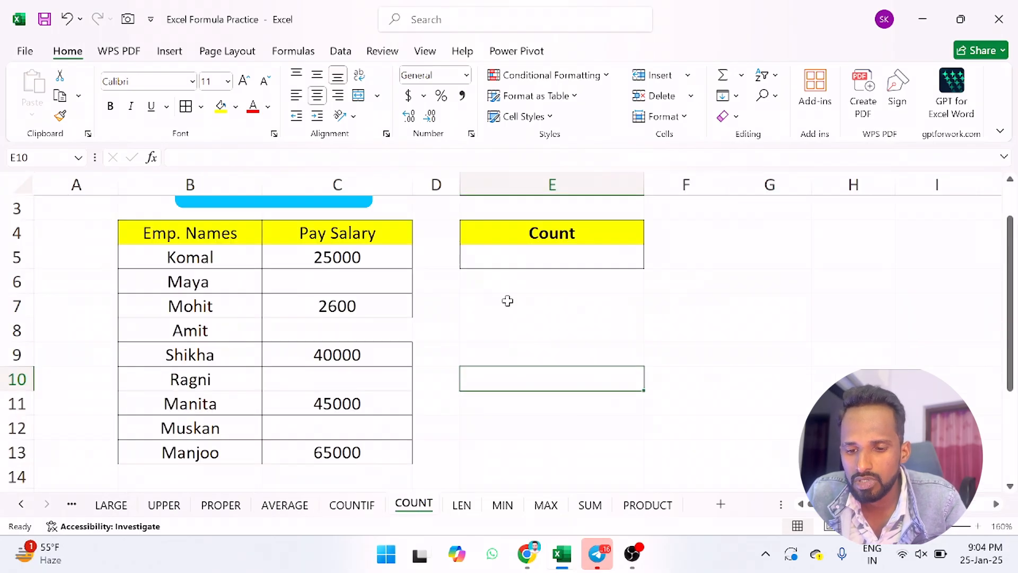
left_click(462, 504)
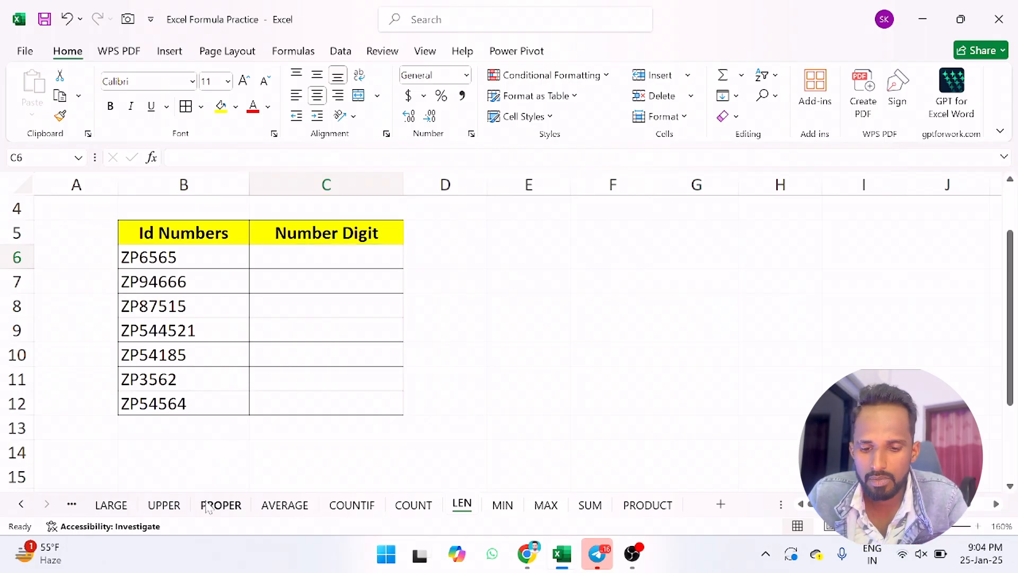
left_click(214, 504)
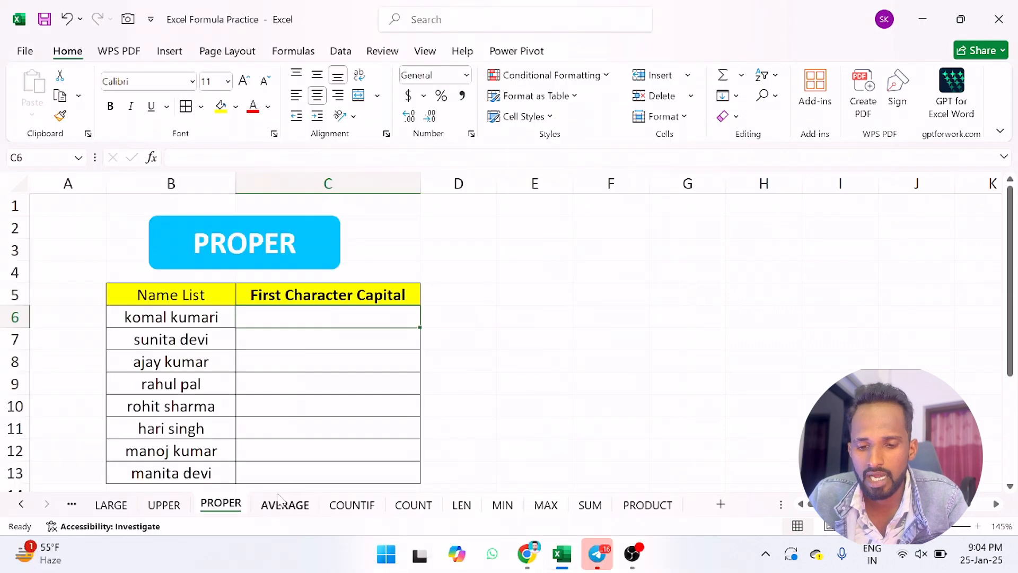
left_click(282, 503)
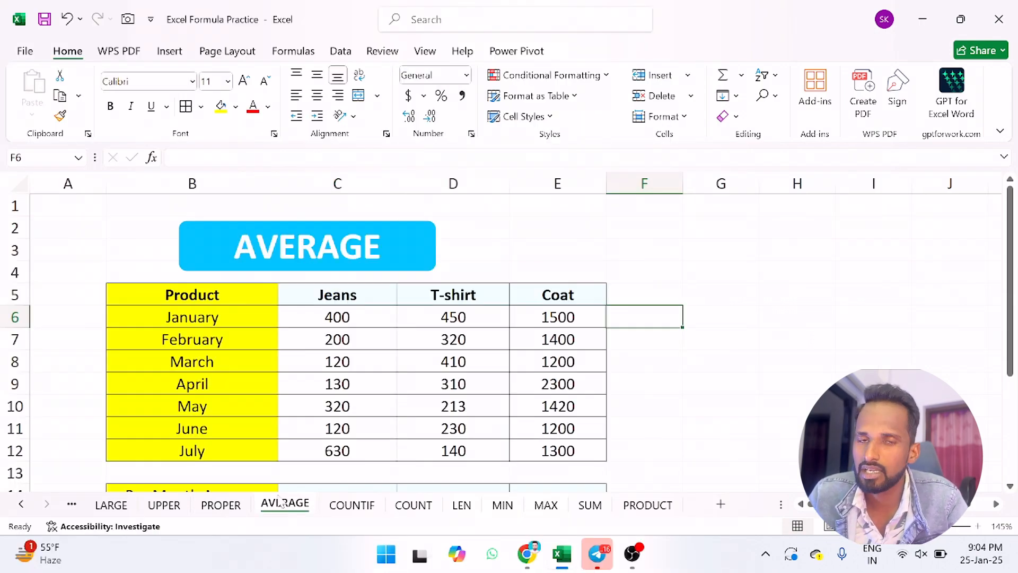
left_click(336, 506)
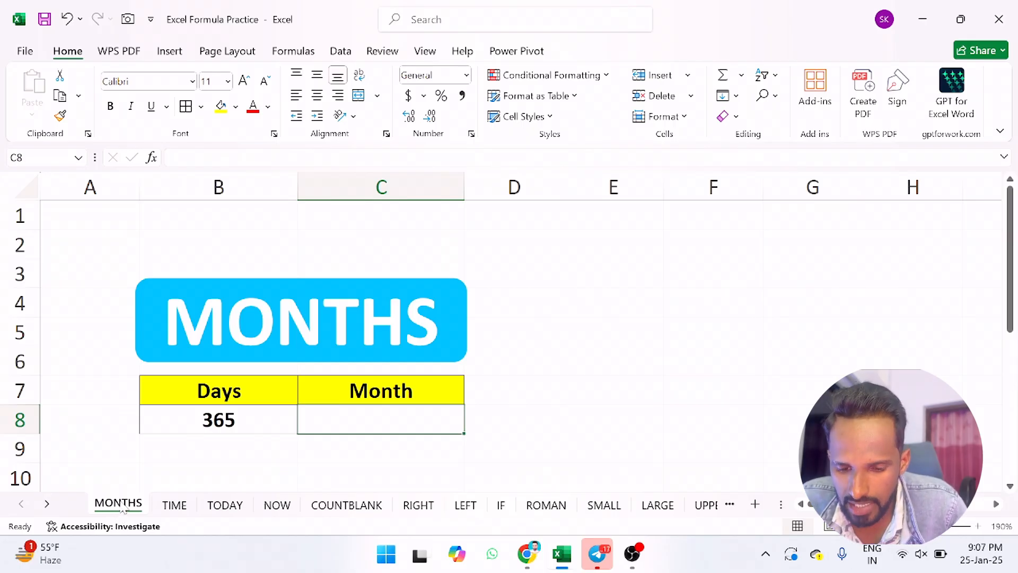
left_click(222, 400)
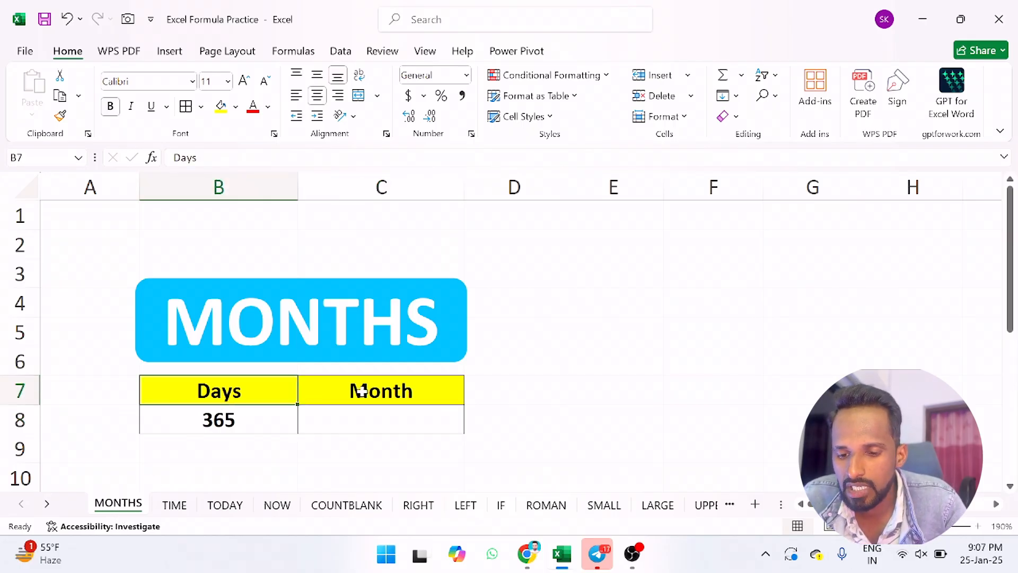
left_click(356, 392)
left_click(358, 421)
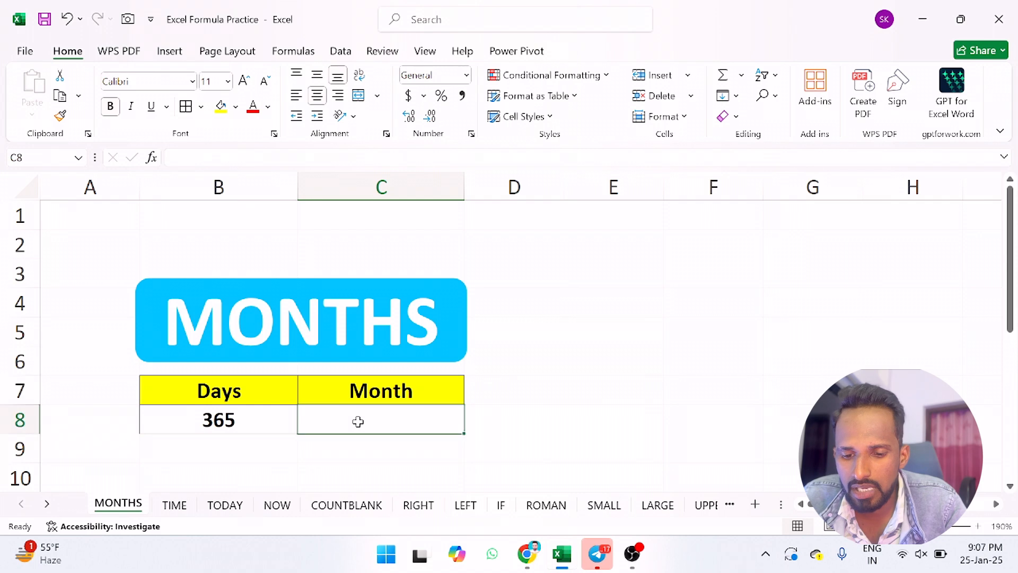
left_click(240, 421)
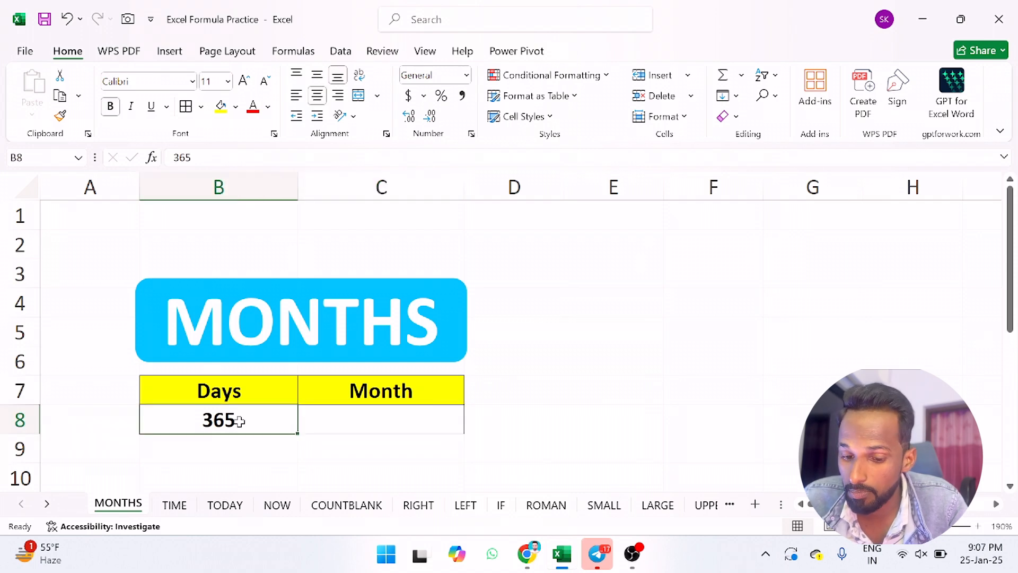
left_click(337, 421)
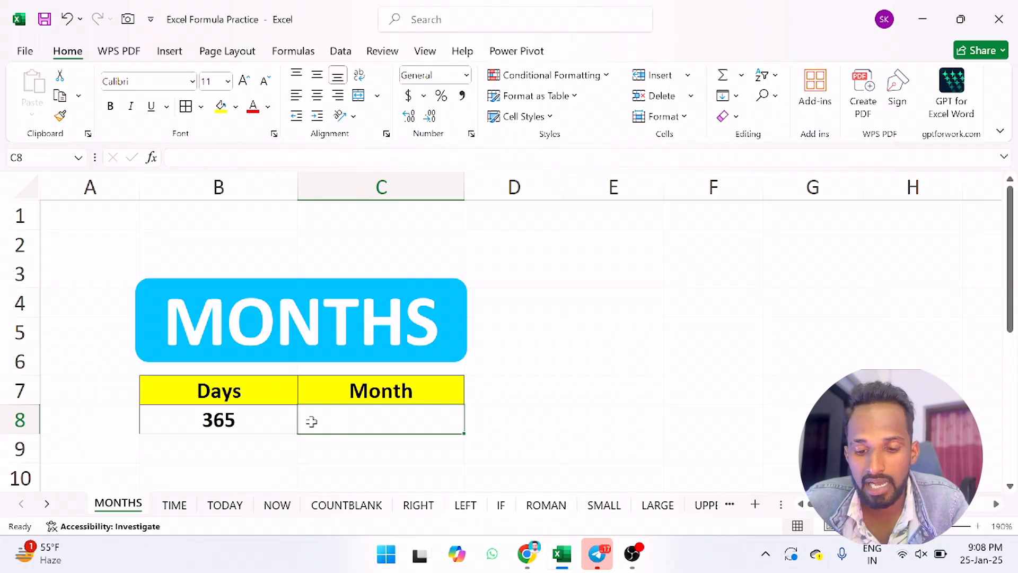
left_click(242, 418)
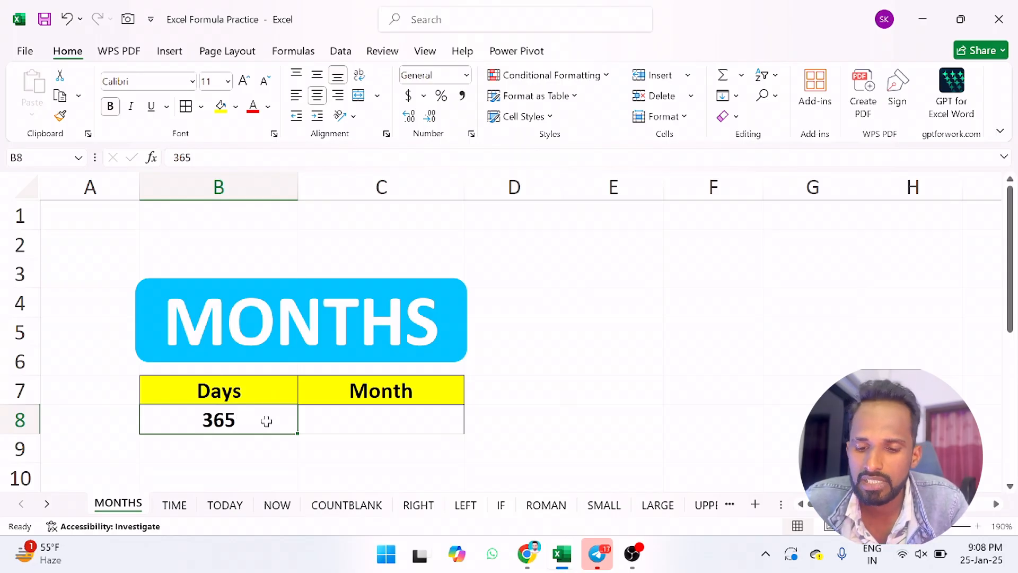
Enter the formula =MONTH(B8) in the Month cell C8 of the MONTHS sheet
left_click(364, 423)
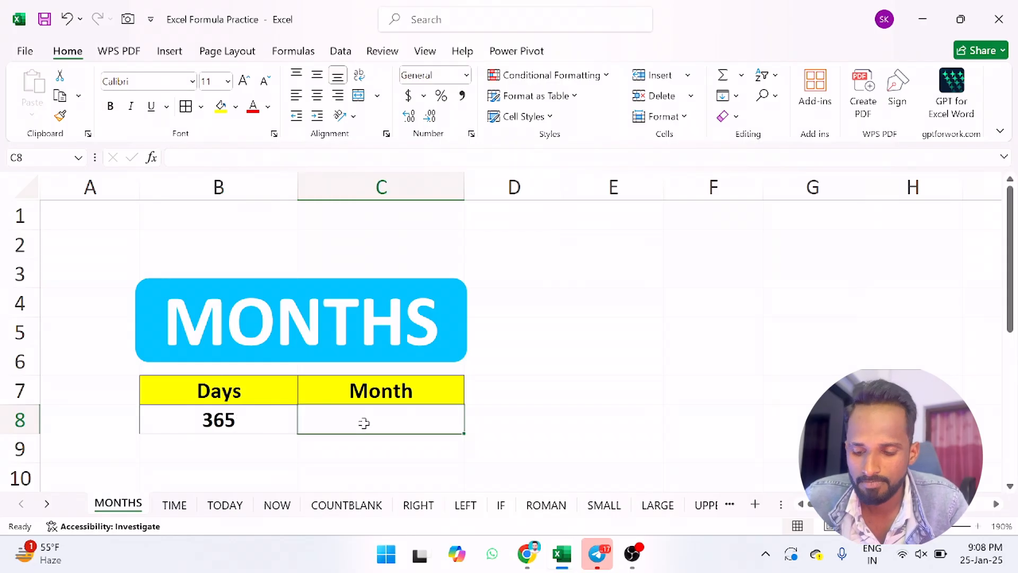
type("=mont")
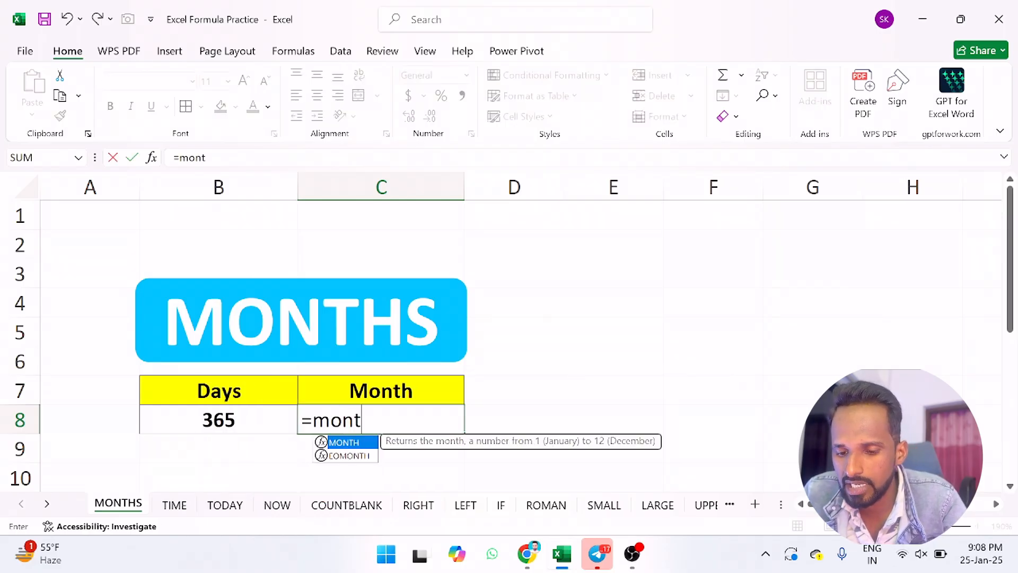
key("Tab")
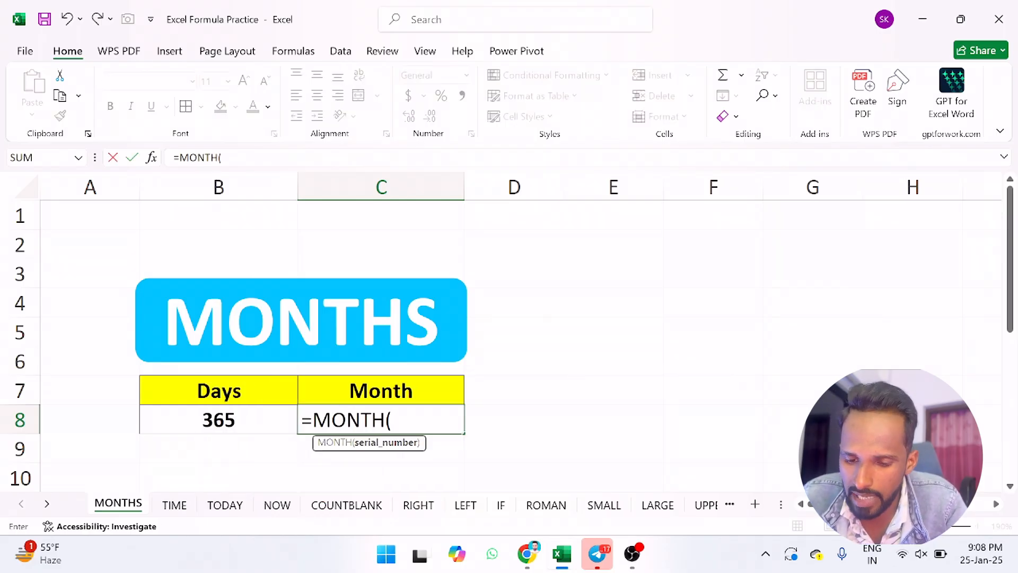
left_click(232, 422)
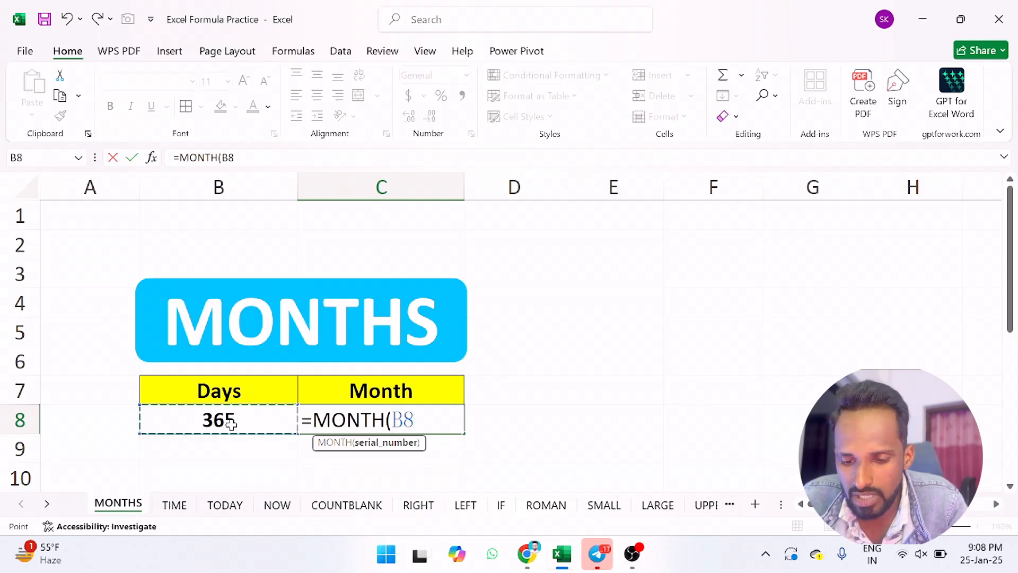
type(")")
key("Return")
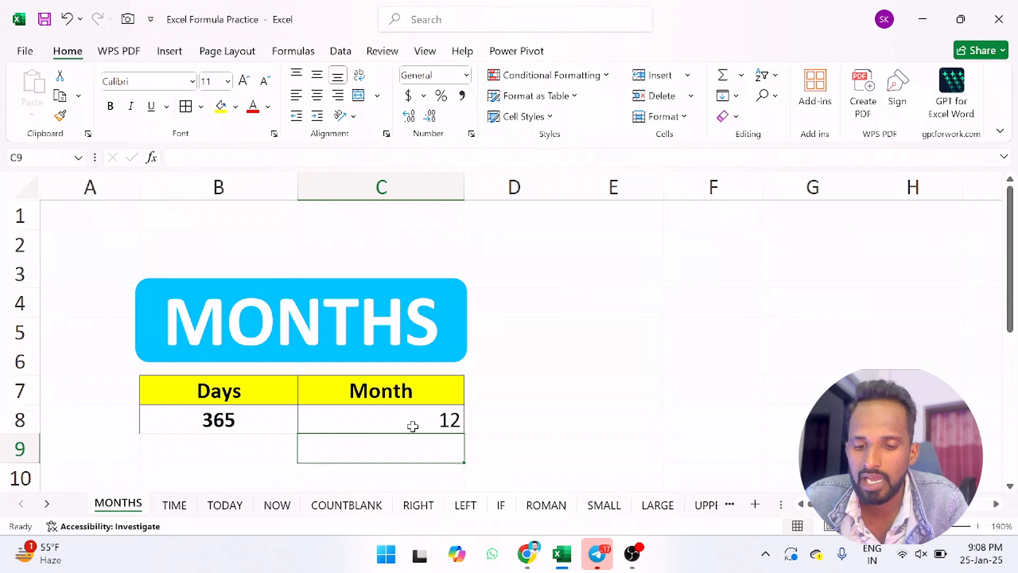
Change the Days value in B8 to 200 to test the month formula
left_click(220, 421)
key("F2")
key("BackSpace")
key("BackSpace")
key("BackSpace")
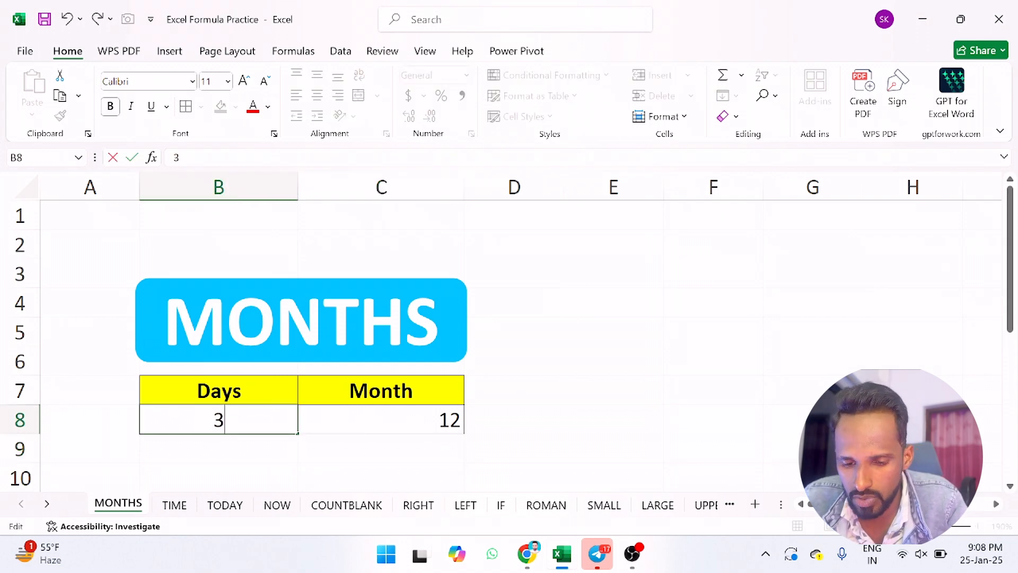
type("1")
key("BackSpace")
type("200")
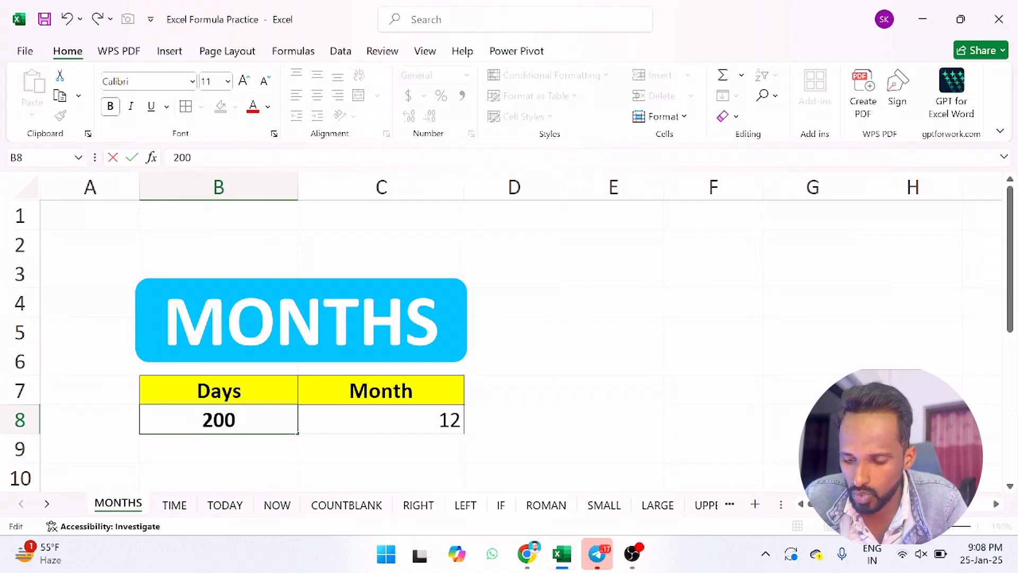
key("Return")
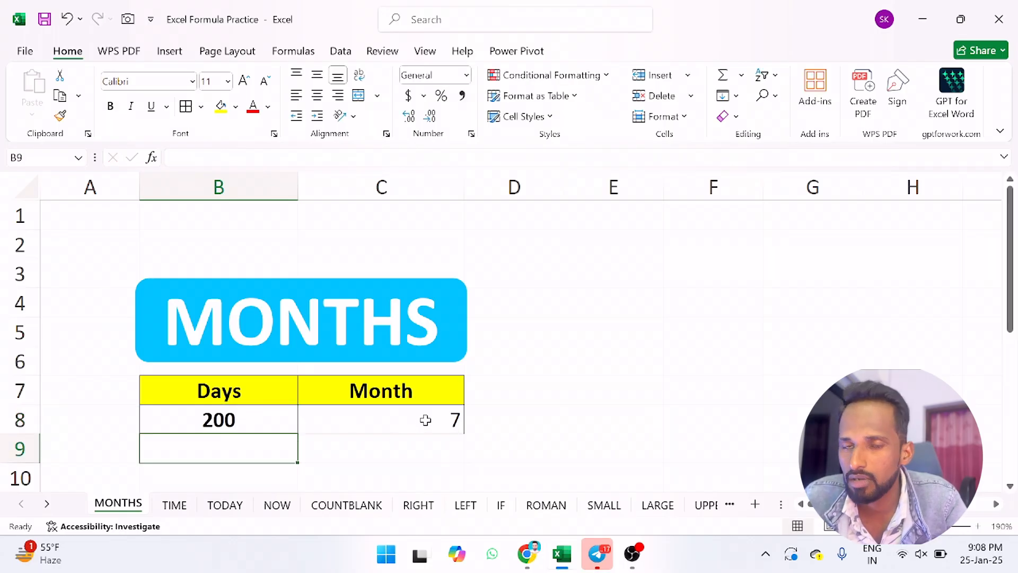
Change the Days value in B8 to 250 to test the month formula again
left_click(271, 419)
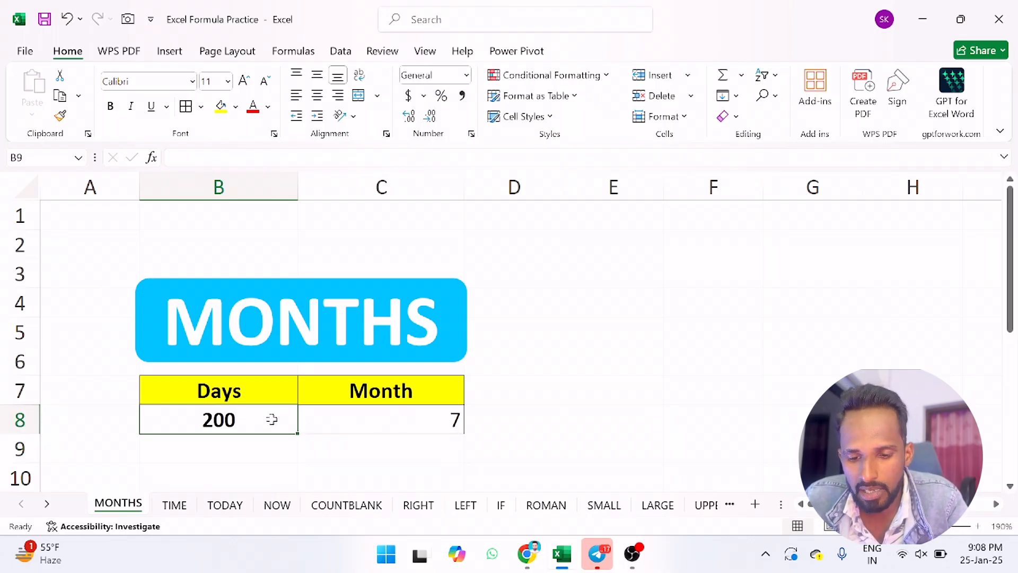
double_click(270, 419)
key("BackSpace")
key("BackSpace")
type("50")
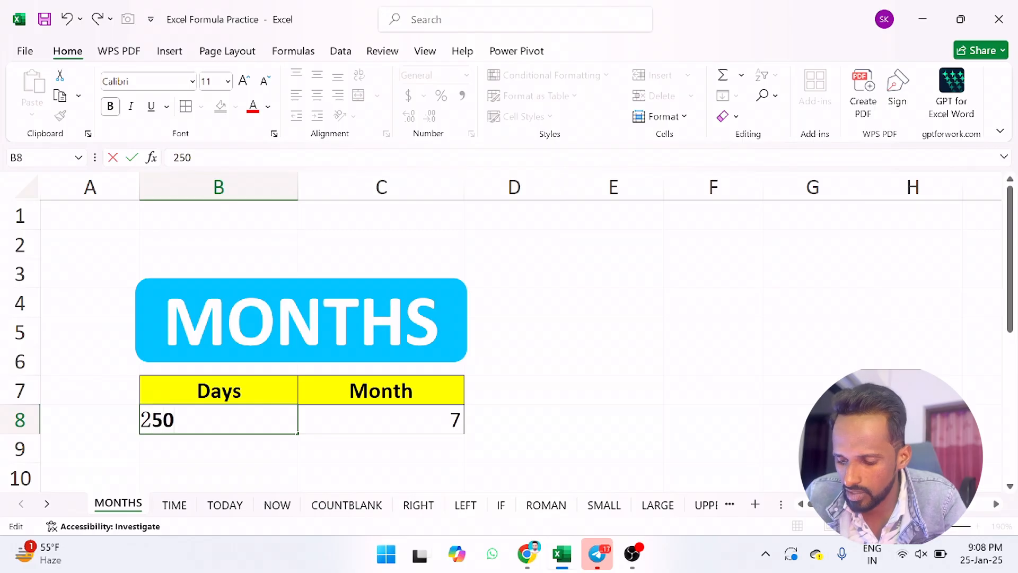
key("Return")
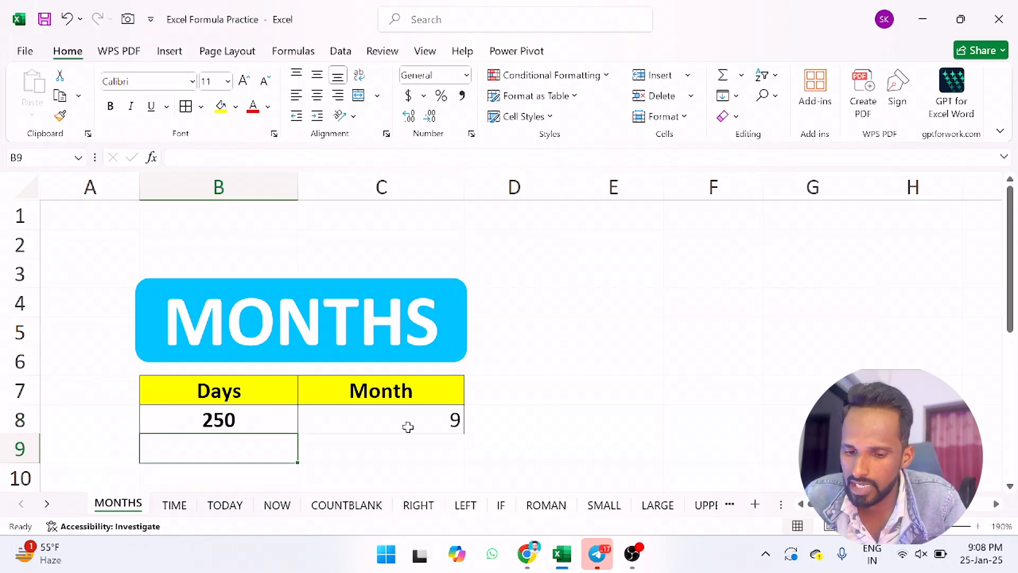
Set the Days value in B8 to 30 to check the formula with a single month
double_click(266, 418)
key("BackSpace")
key("BackSpace")
type("30")
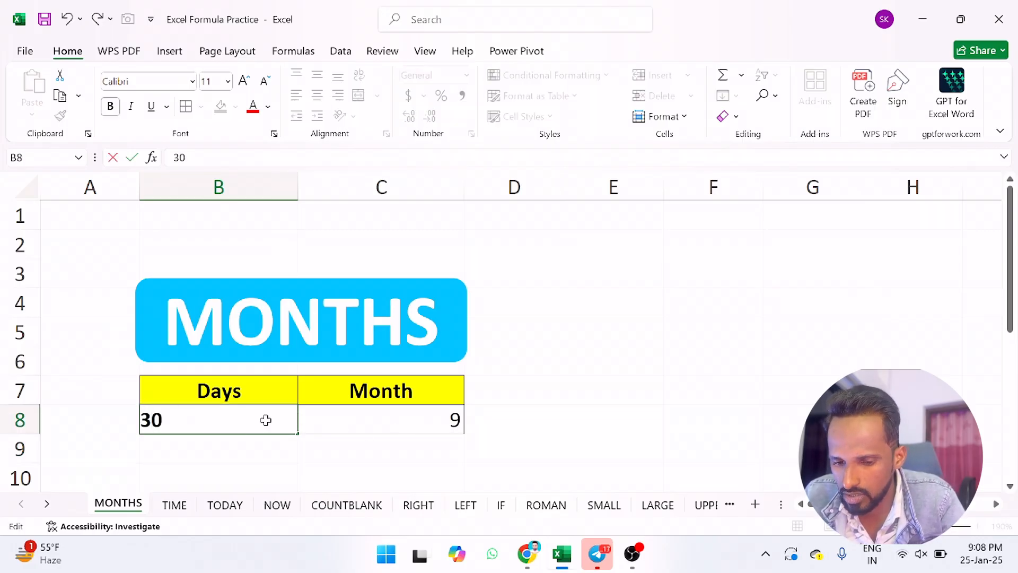
key("Return")
Set the Days value in B8 to 32 to check the formula just past one month
double_click(266, 420)
key("BackSpace")
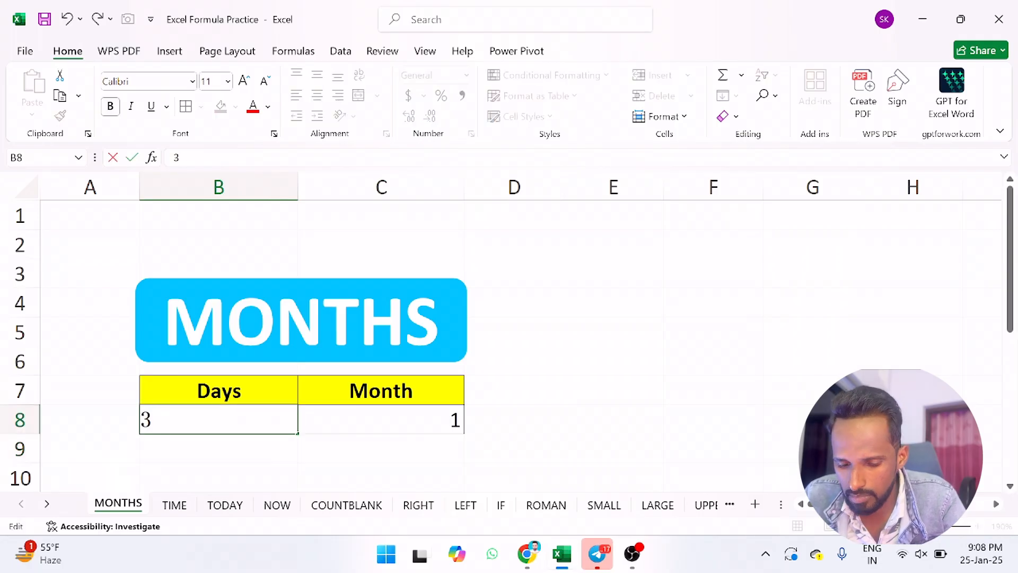
type("2")
key("Return")
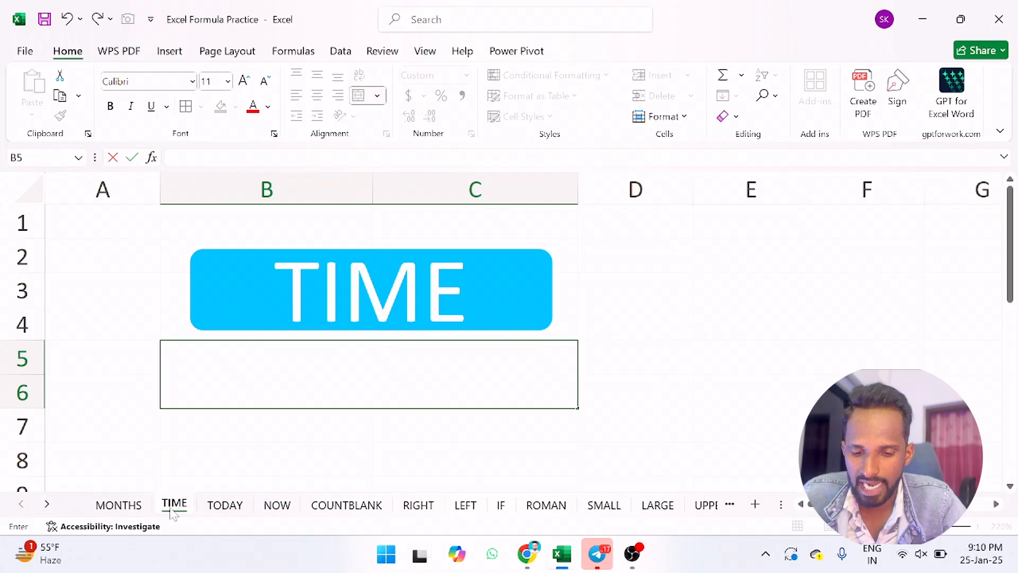
Enter the formula =TIME(9,11,50) in the merged cell B5 below the TIME heading
key("F2")
type("=")
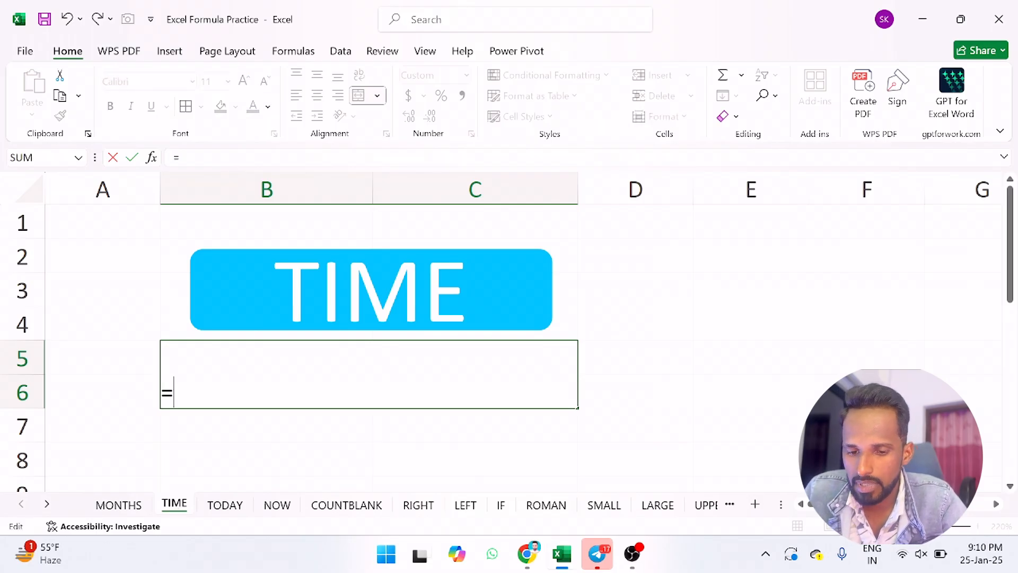
type("tim")
key("Tab")
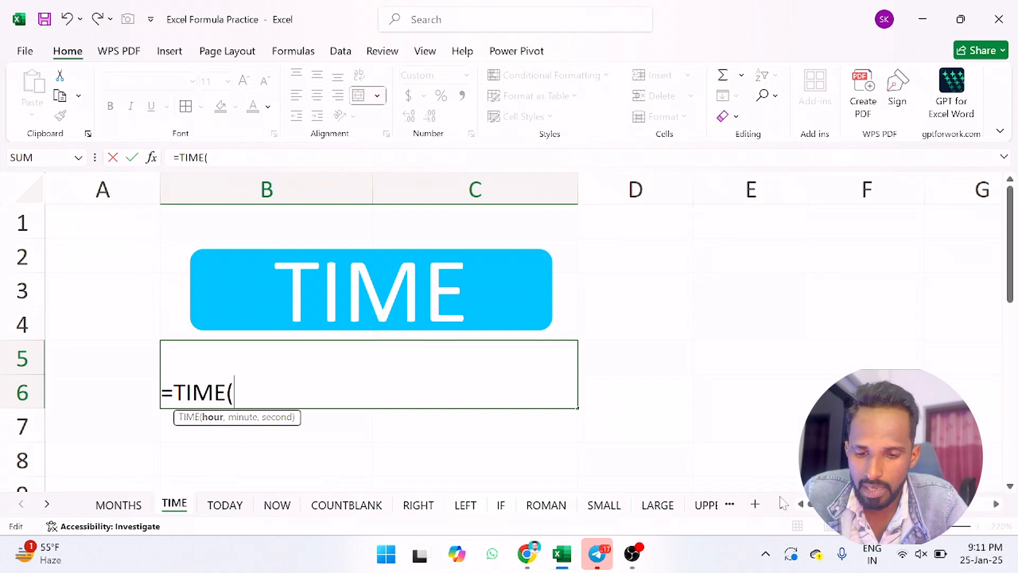
type("9")
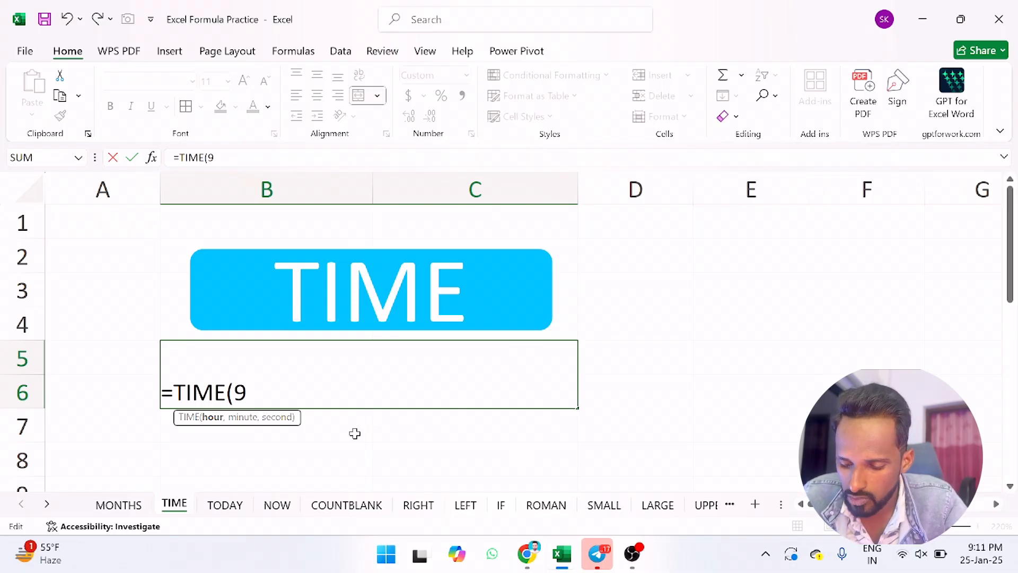
type(",")
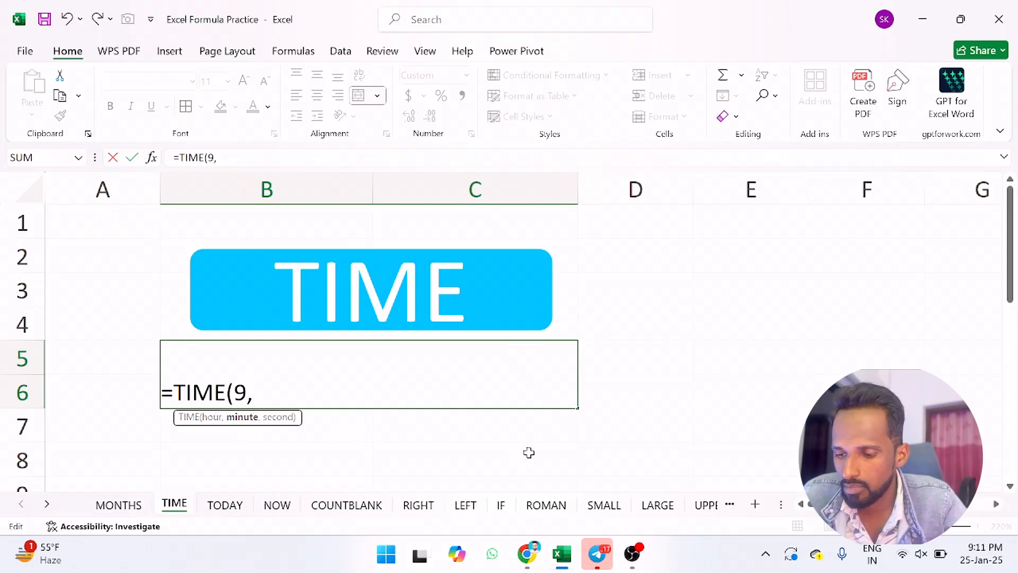
type("11")
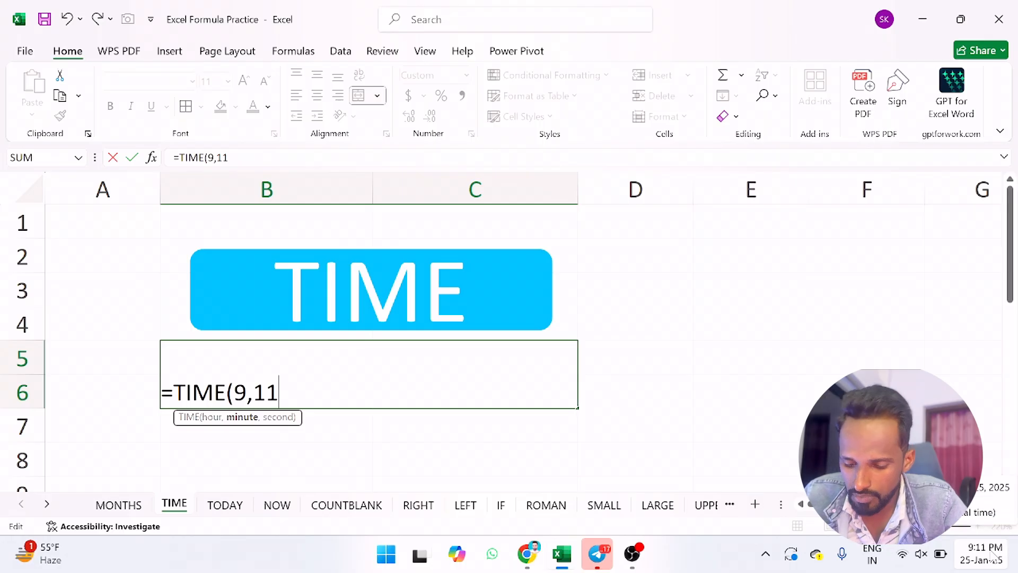
type(",")
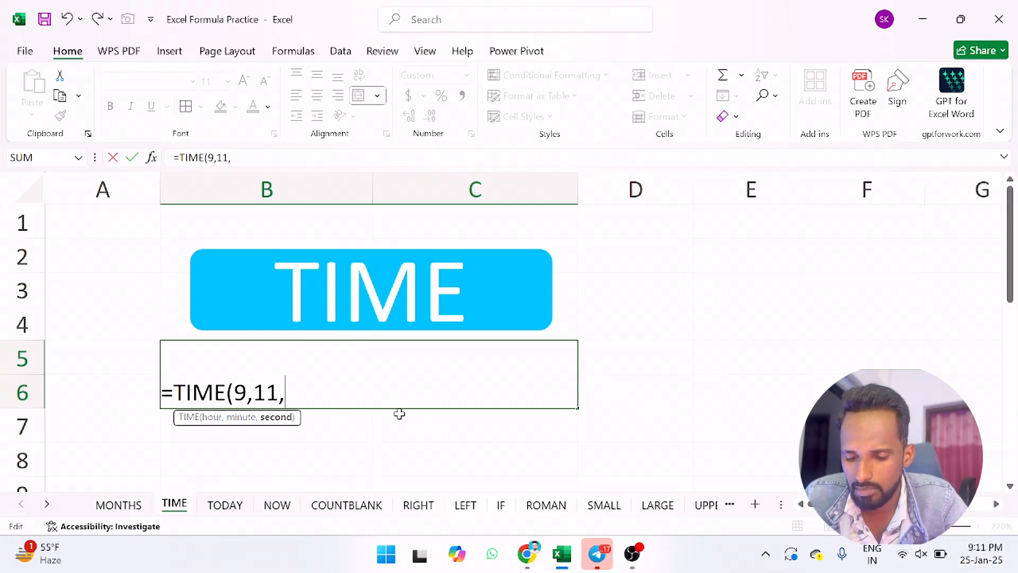
type("50")
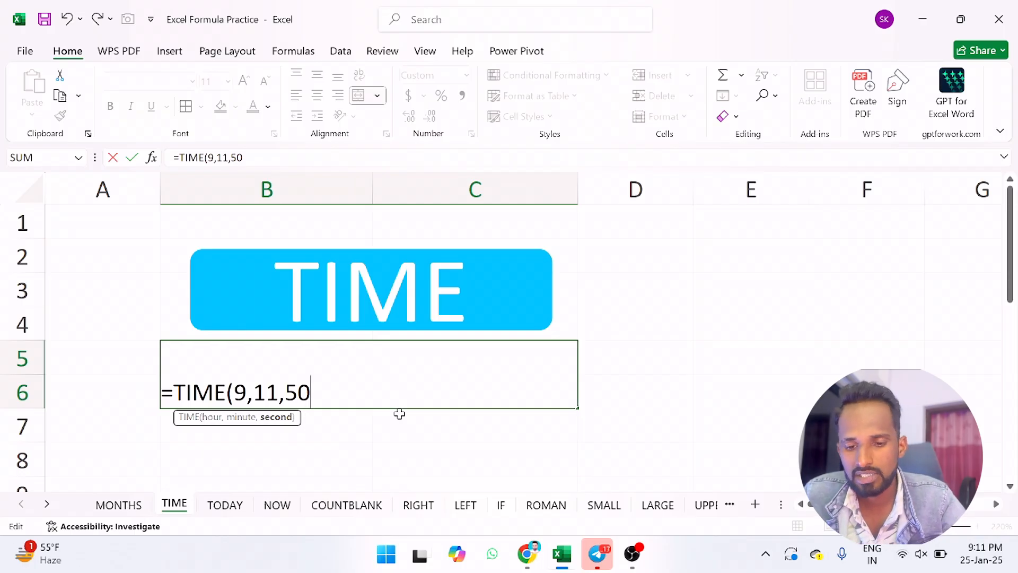
type(")")
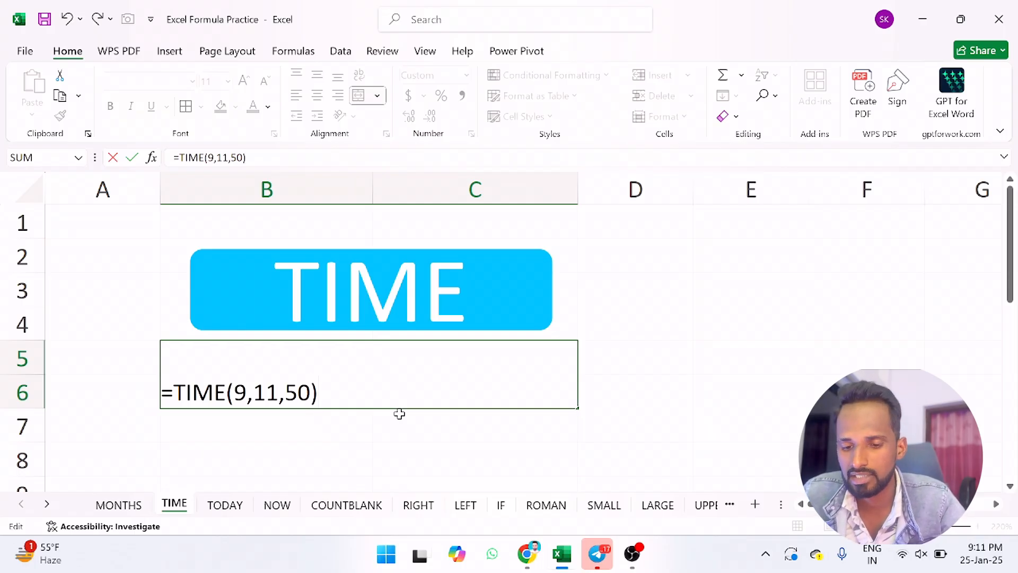
key("Return")
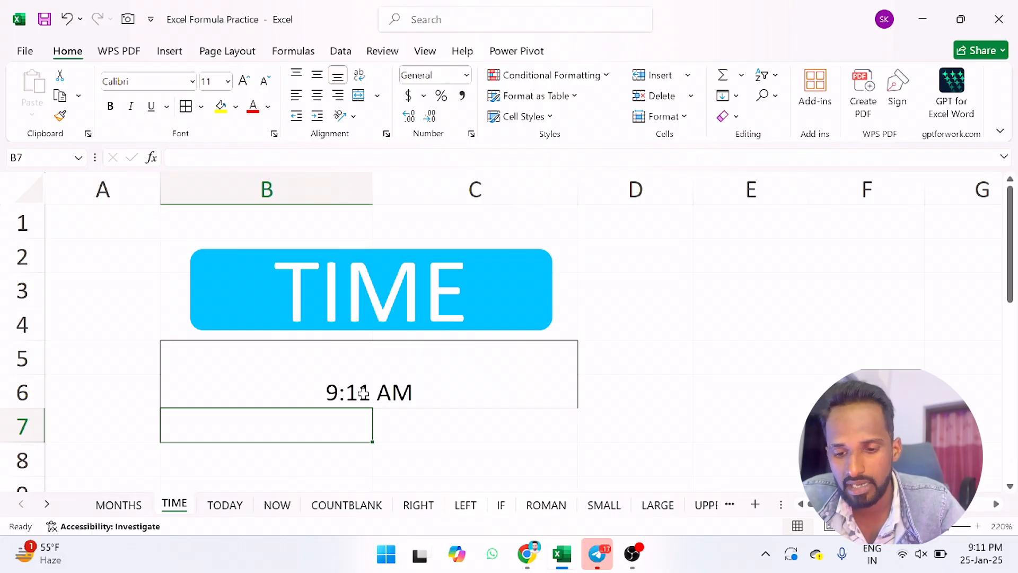
Change the hour argument of the TIME formula in B5 to 14
double_click(356, 393)
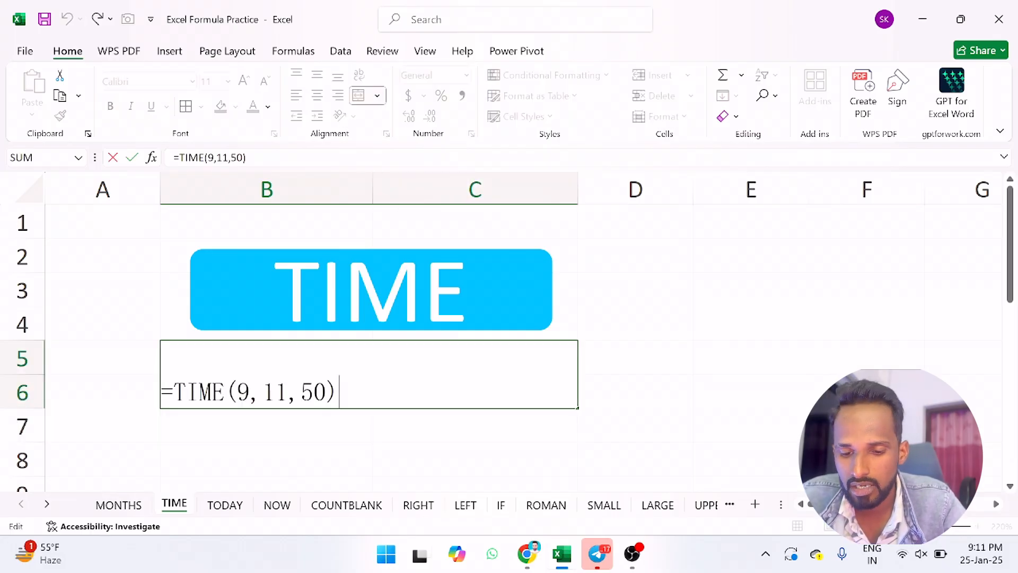
left_click(250, 392)
key("BackSpace")
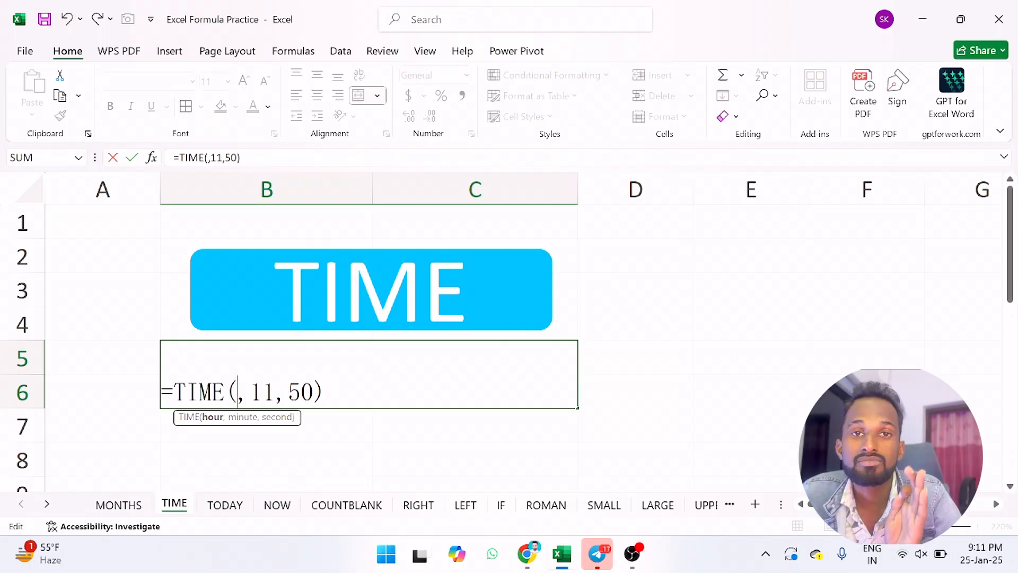
type("14")
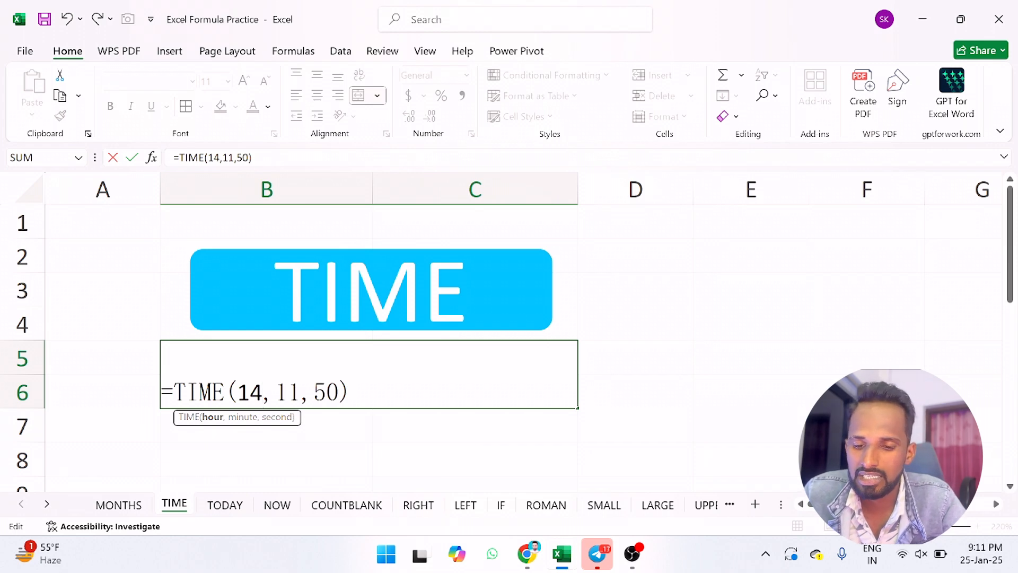
key("Return")
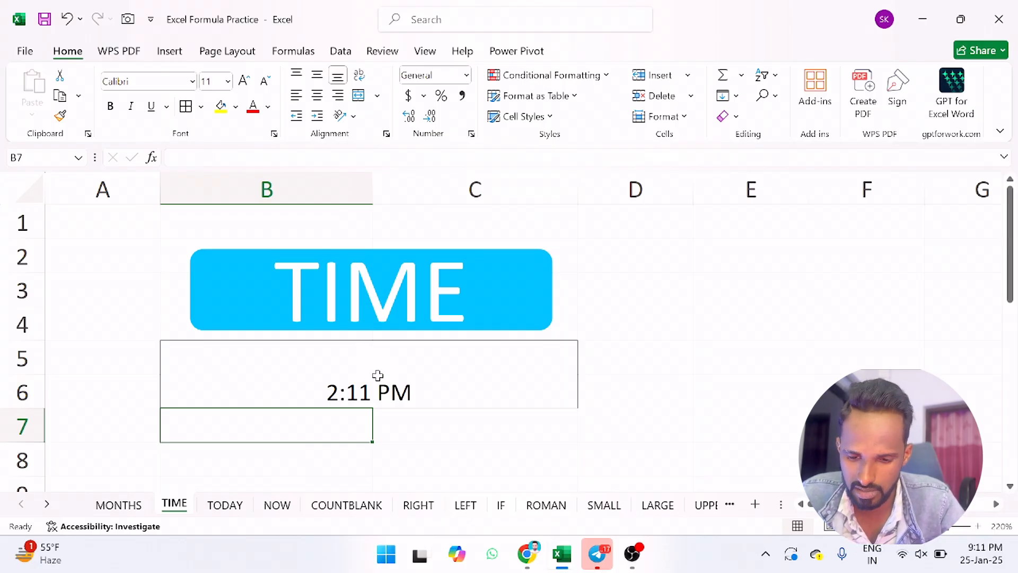
left_click(289, 459)
On the TODAY sheet, enter =TODAY() in C6 for the Today row
left_click(235, 508)
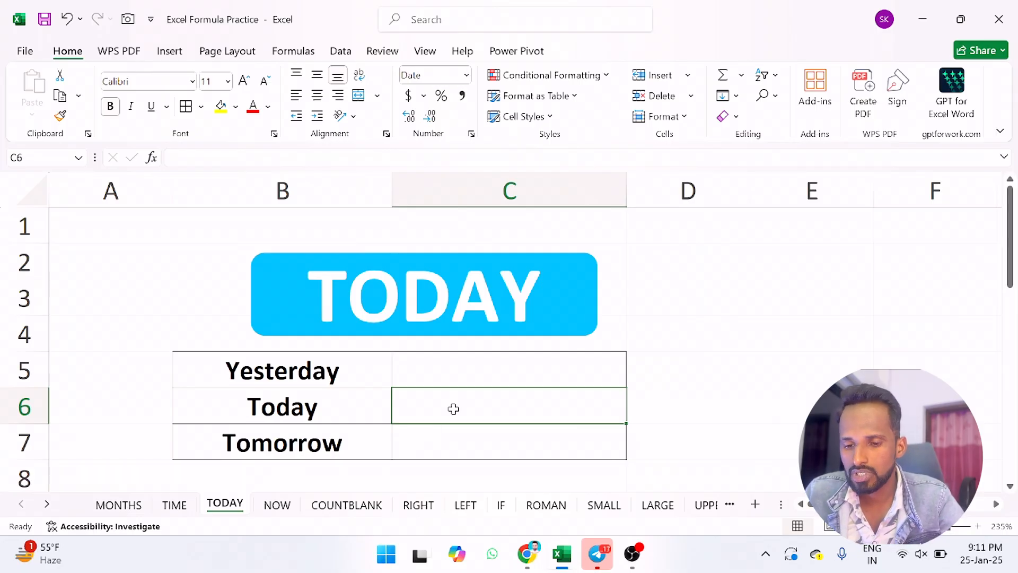
type("=toda")
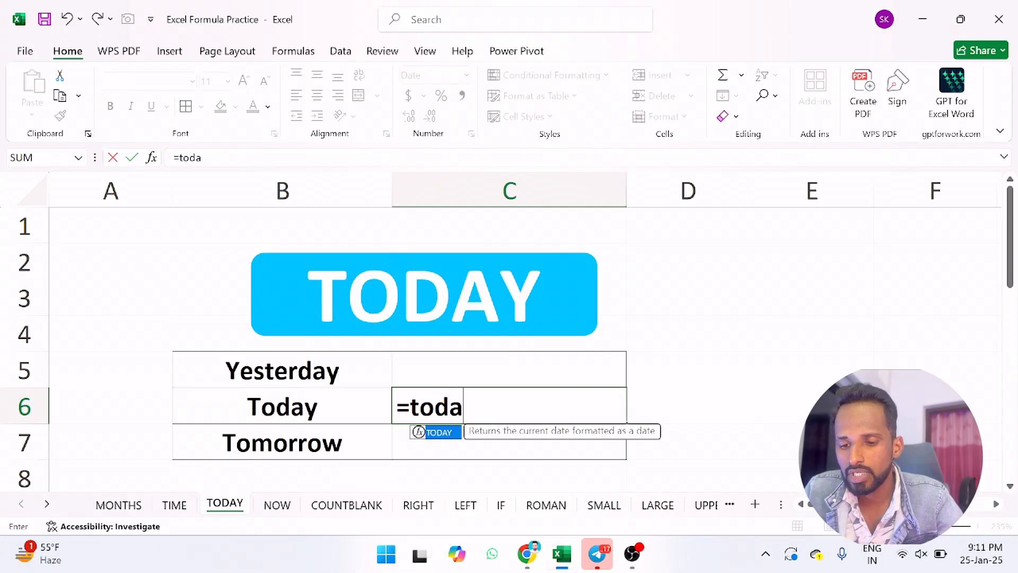
type("y")
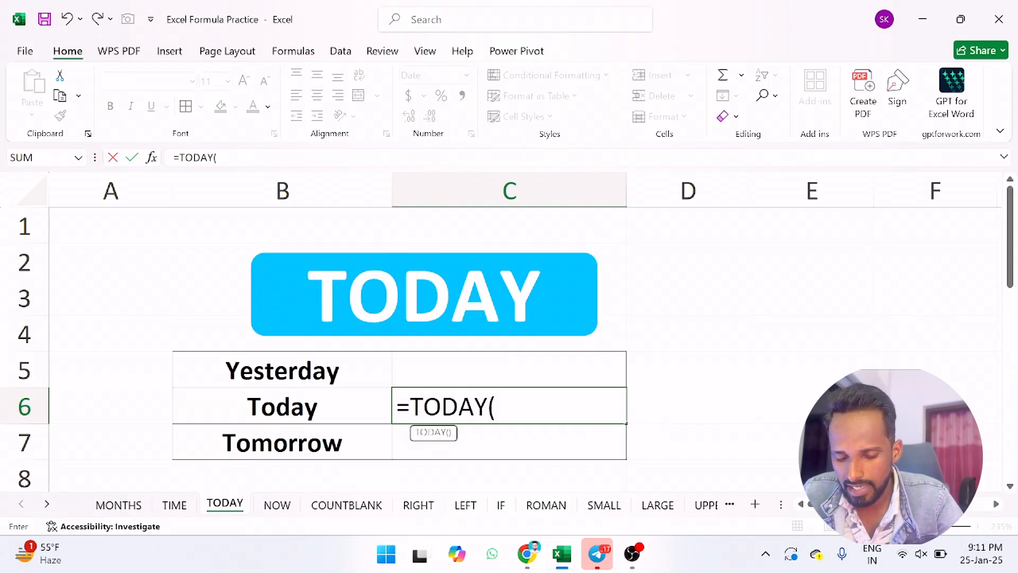
type(")")
key("Return")
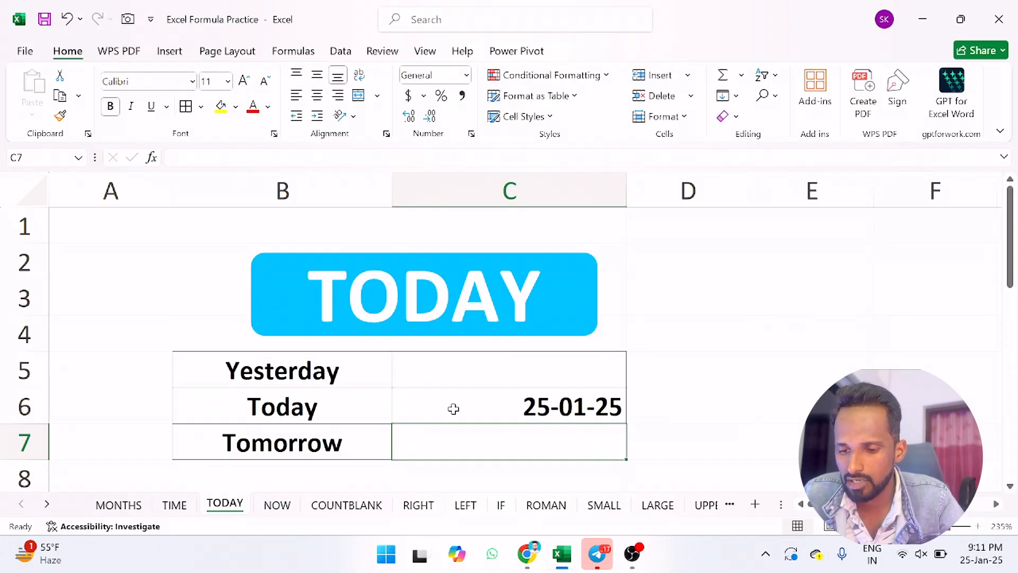
Enter =TODAY()-1 in C5 to calculate the Yesterday date
left_click(426, 365)
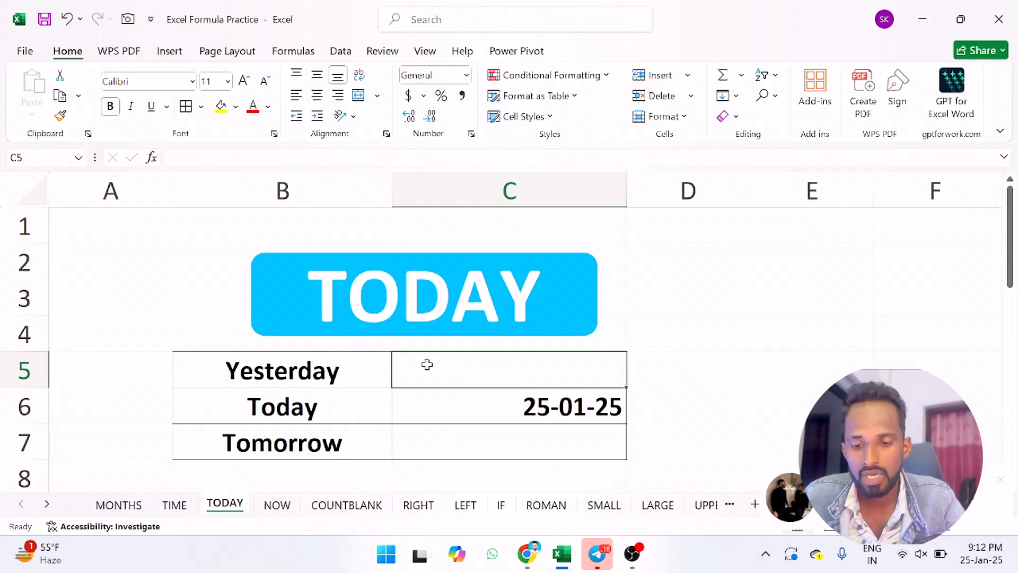
left_click(434, 457)
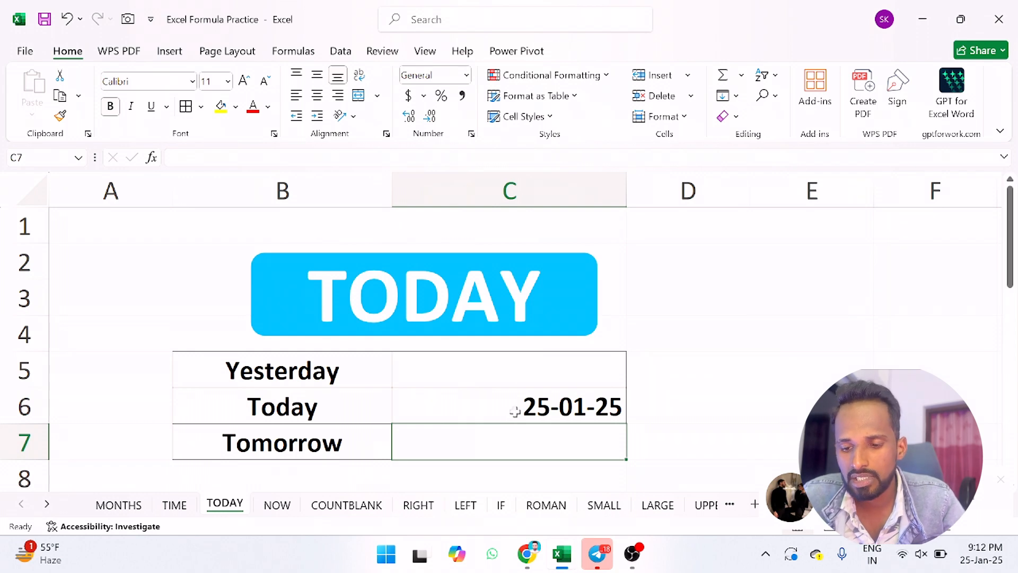
left_click(523, 372)
type("=tod")
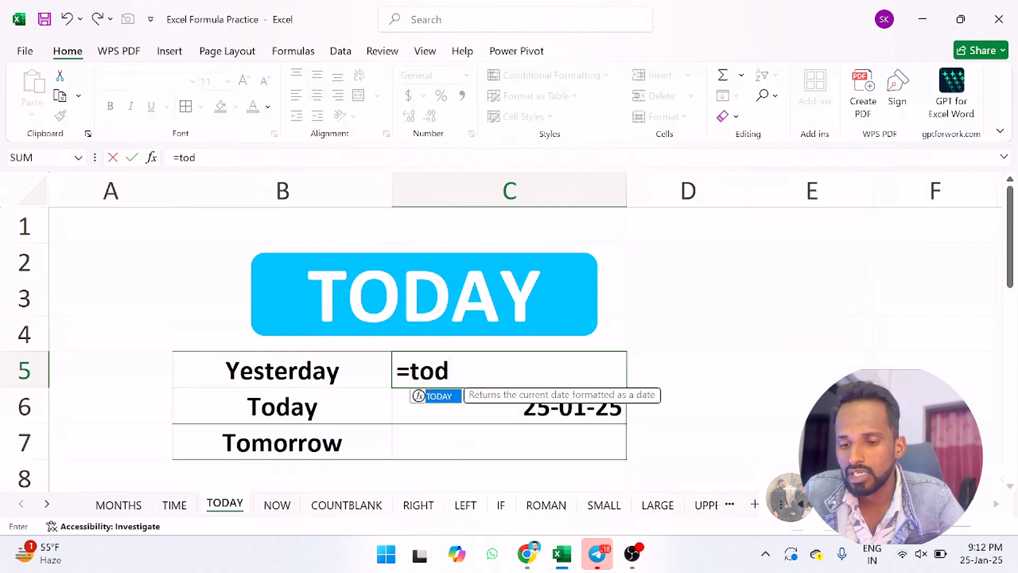
key("Tab")
type("()")
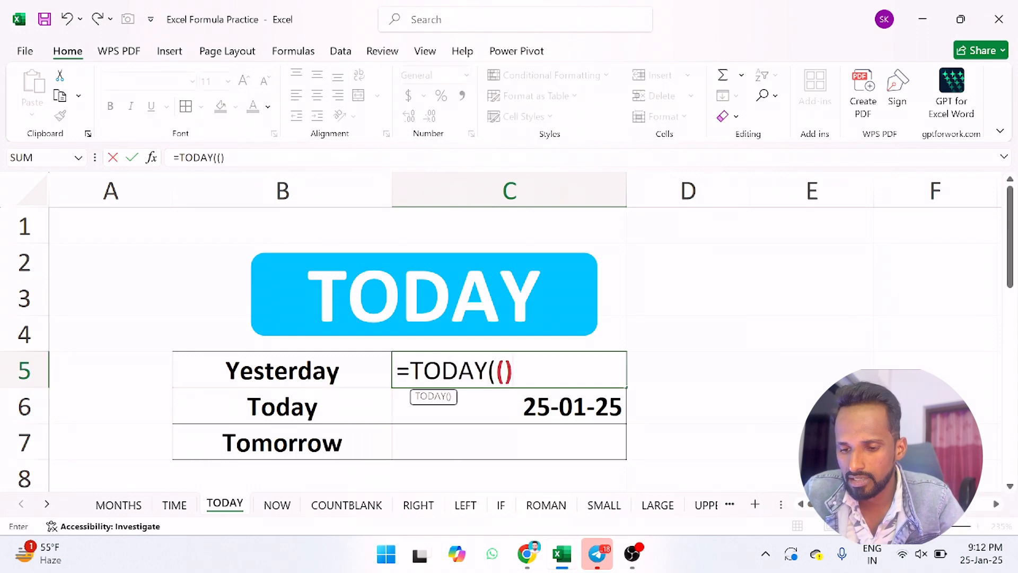
key("BackSpace")
key("BackSpace")
type(")")
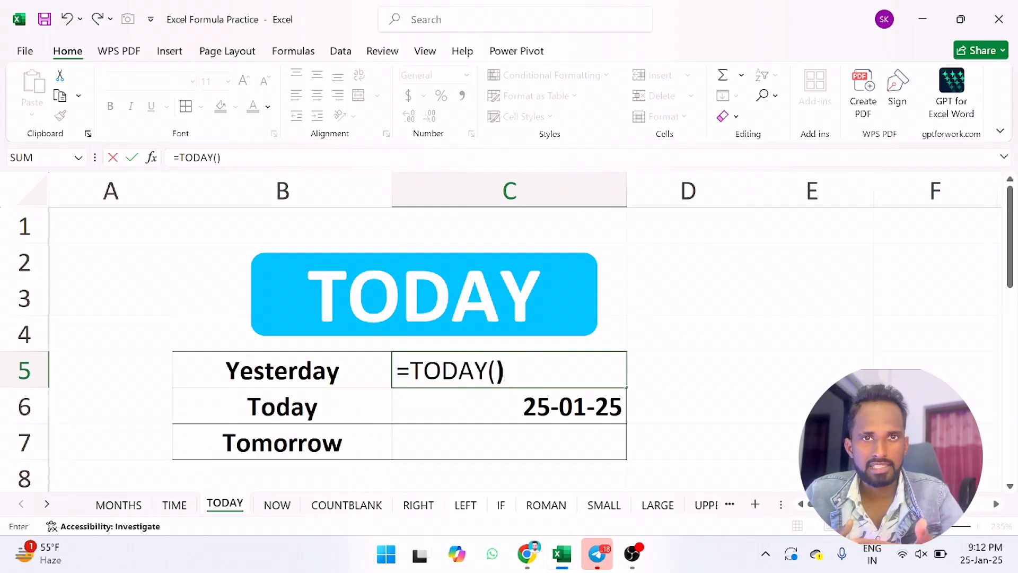
type("-")
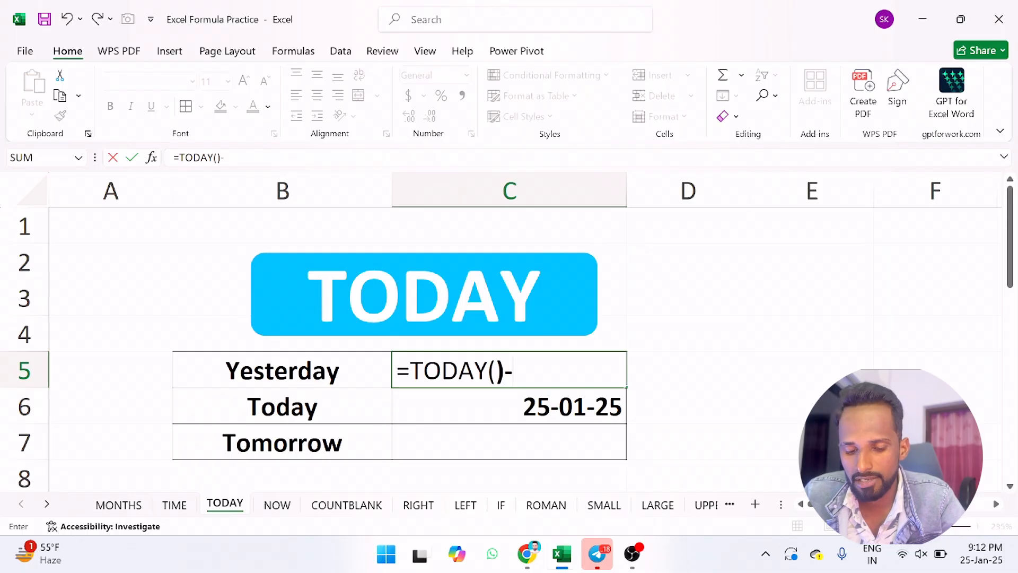
type("1")
key("Return")
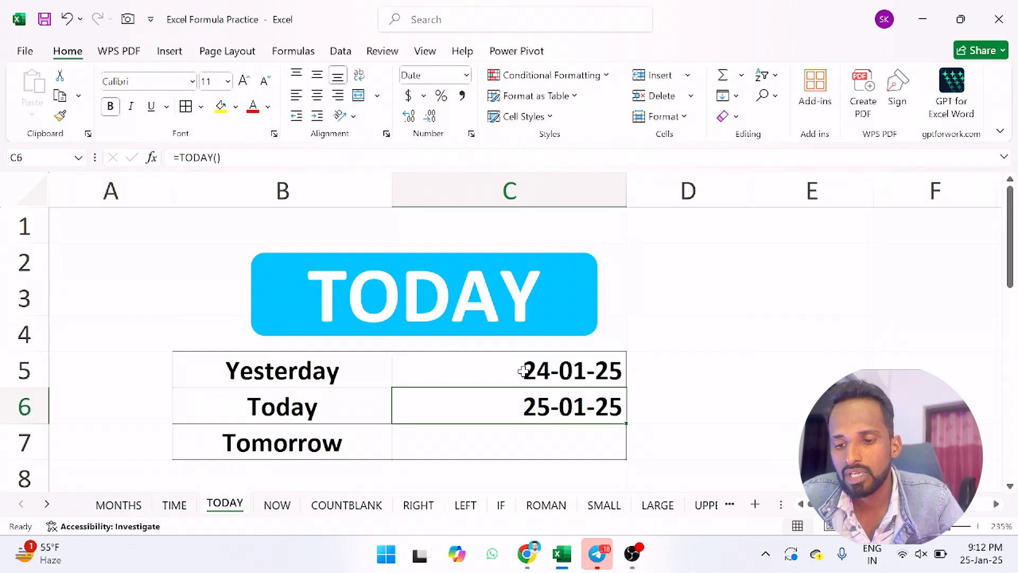
Enter =TODAY()+1 in C7 to calculate the Tomorrow date
left_click(515, 453)
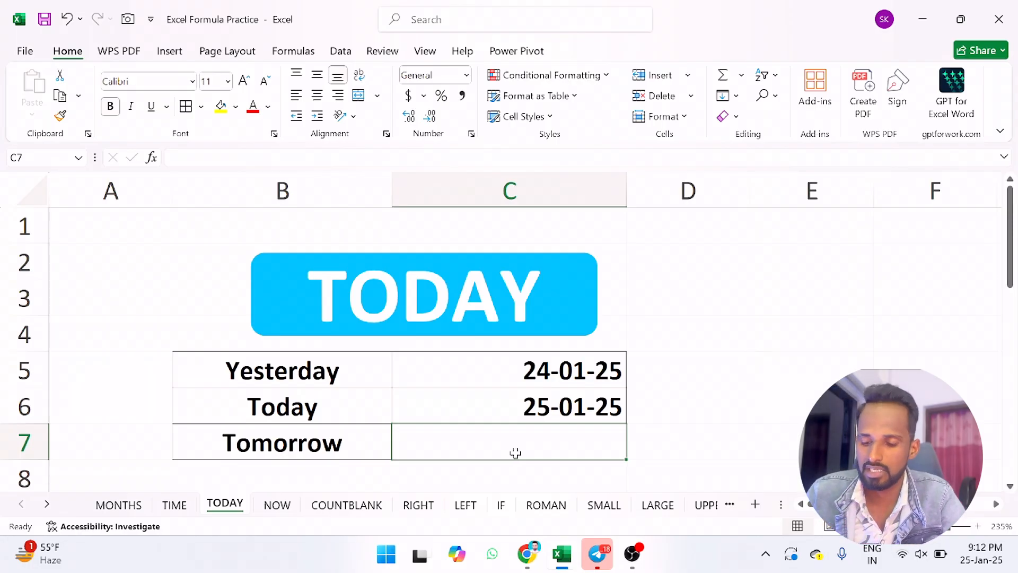
type("=tod")
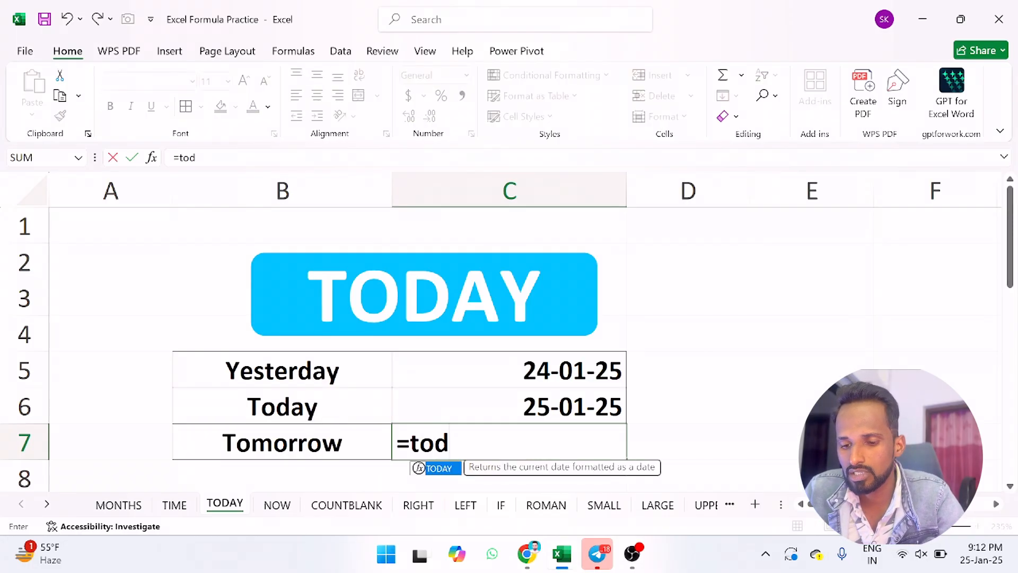
key("Tab")
type(")")
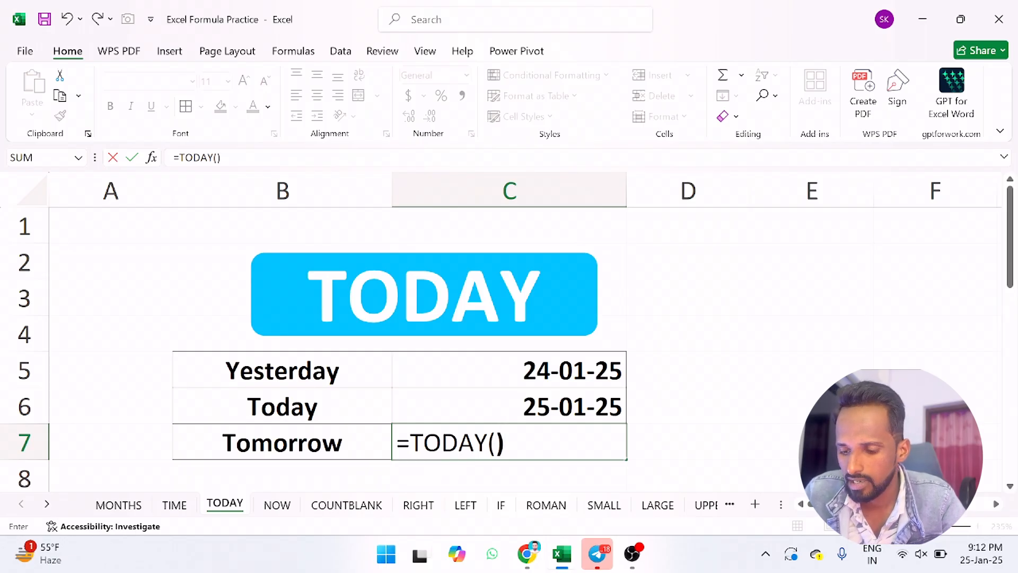
type("+1")
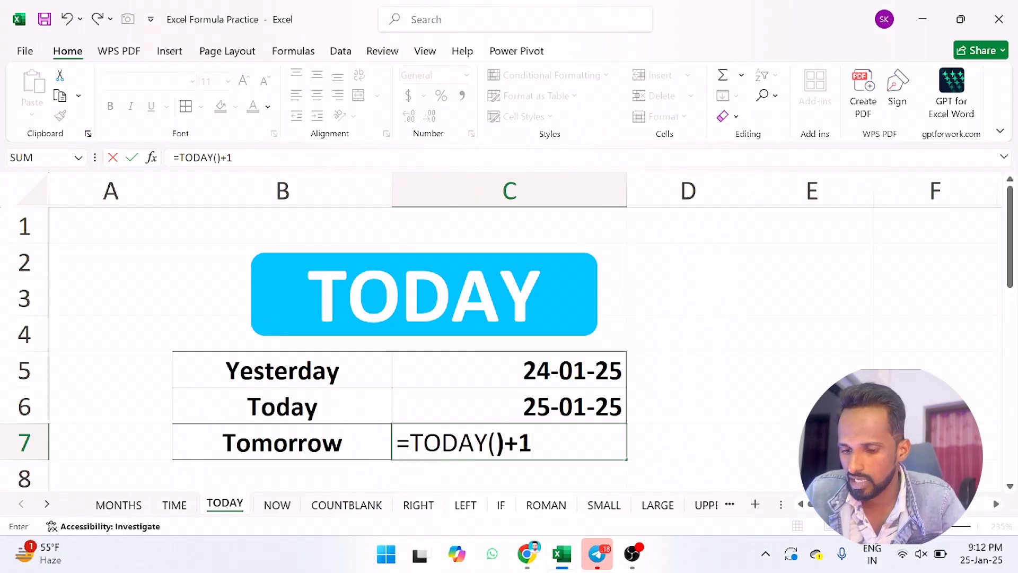
key("Return")
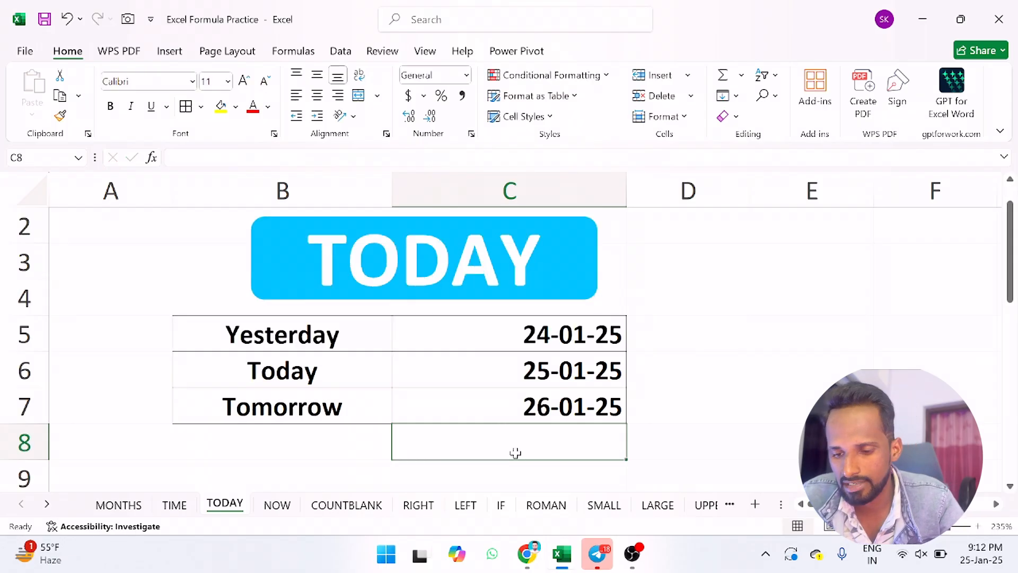
left_click(558, 405)
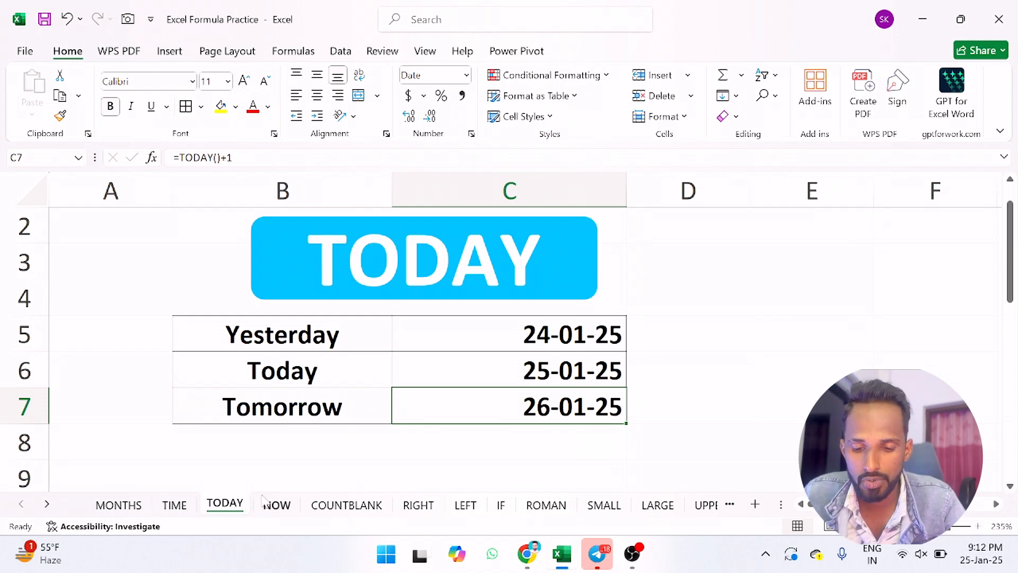
On the NOW sheet, enter =NOW() in the merged cell B6 below the heading
left_click(265, 502)
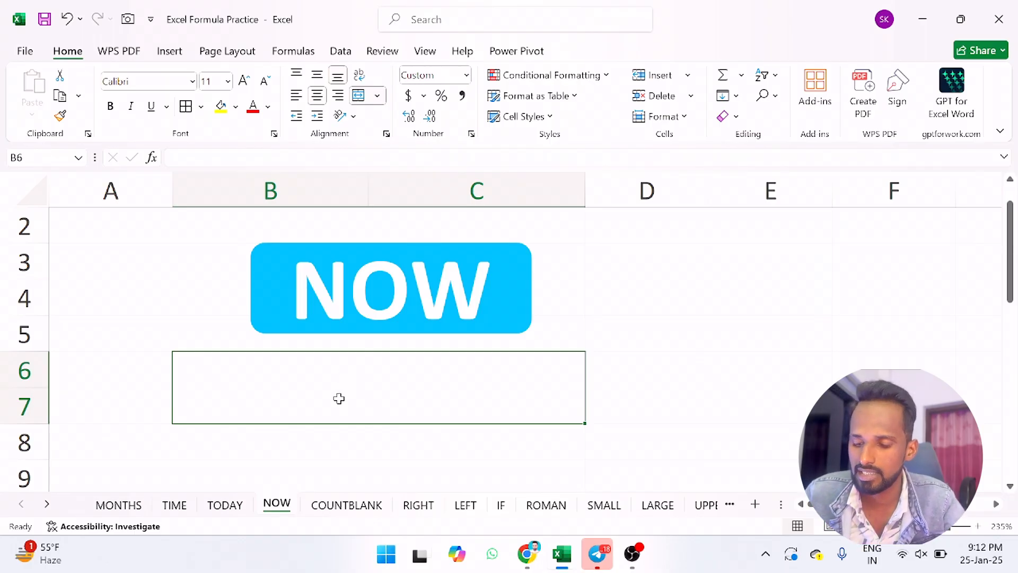
type("=now()")
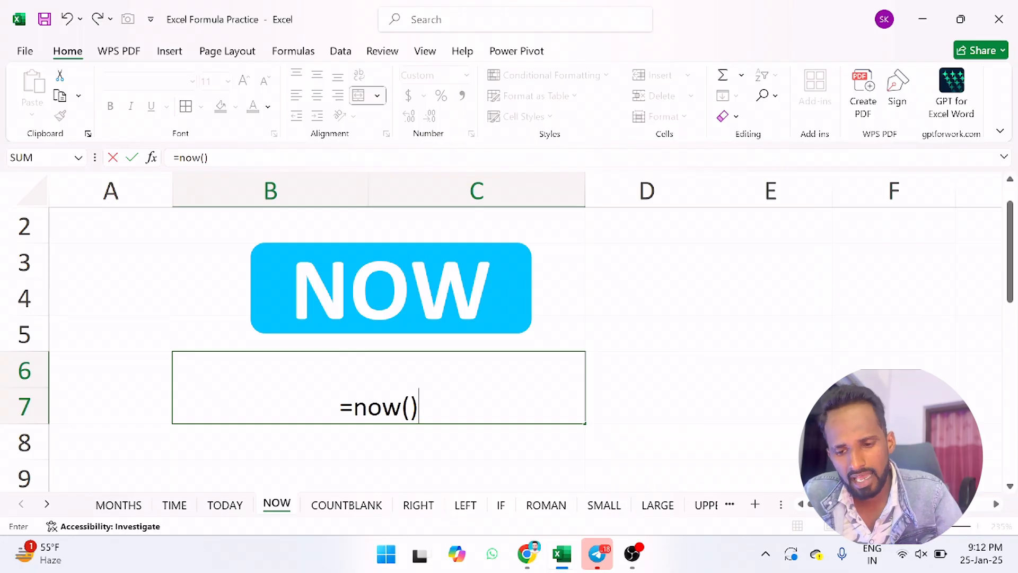
key("Return")
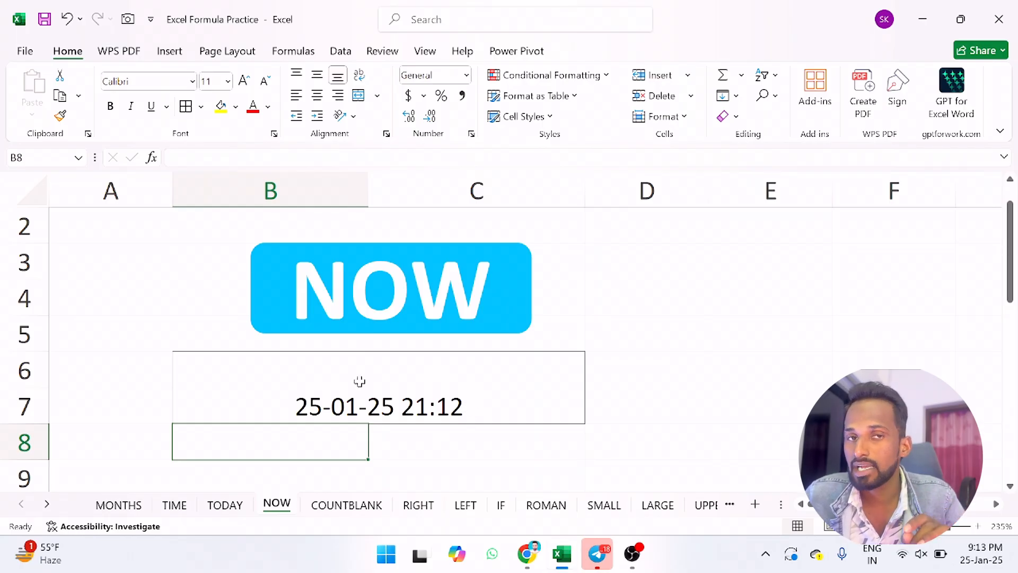
Go to the COUNTBLANK sheet and select the names and mobile numbers table, B7:C17, to review its data
left_click(344, 505)
scroll(467, 407, "down", 1)
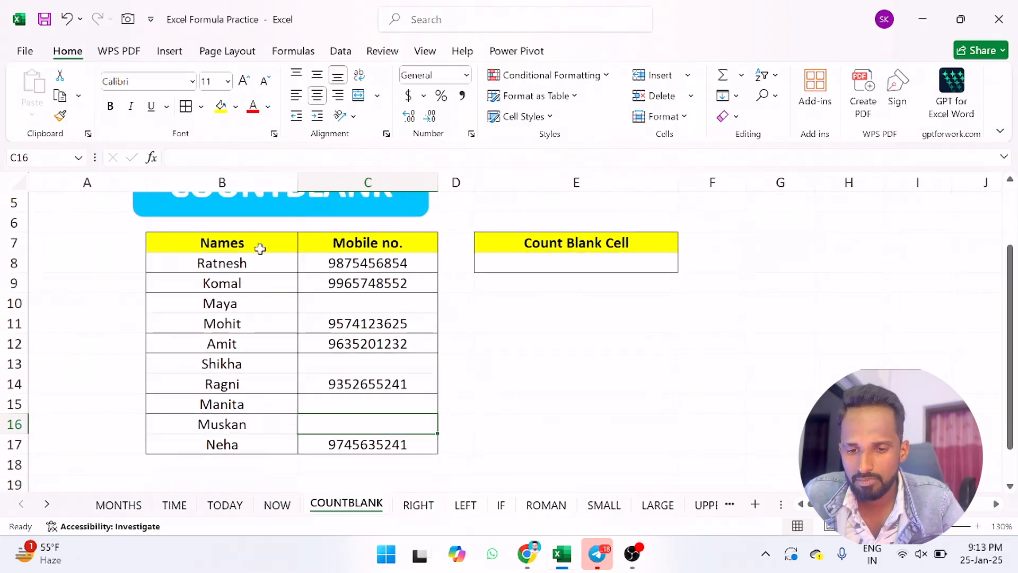
left_click_drag(250, 246, 398, 445)
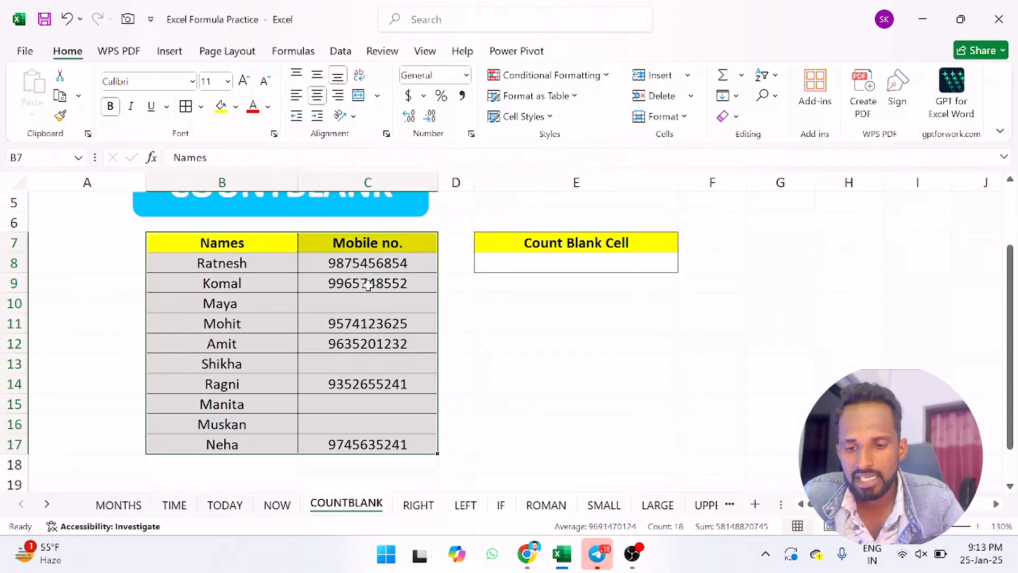
Check the blank mobile number cells, then enter =COUNTBLANK(B8:C17) in E8 below the Count Blank Cell heading
left_click(353, 299)
left_click(351, 366)
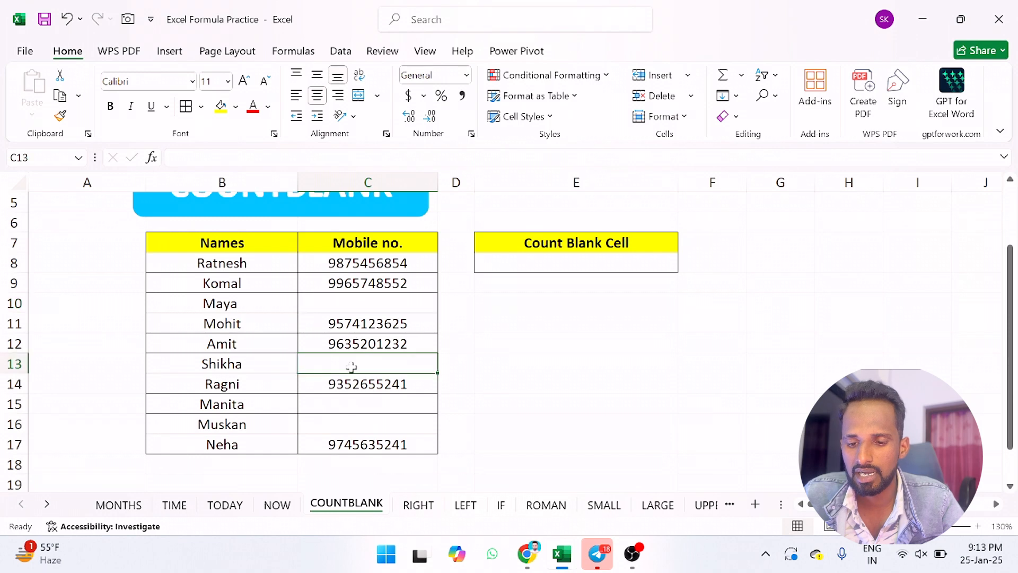
left_click(350, 403)
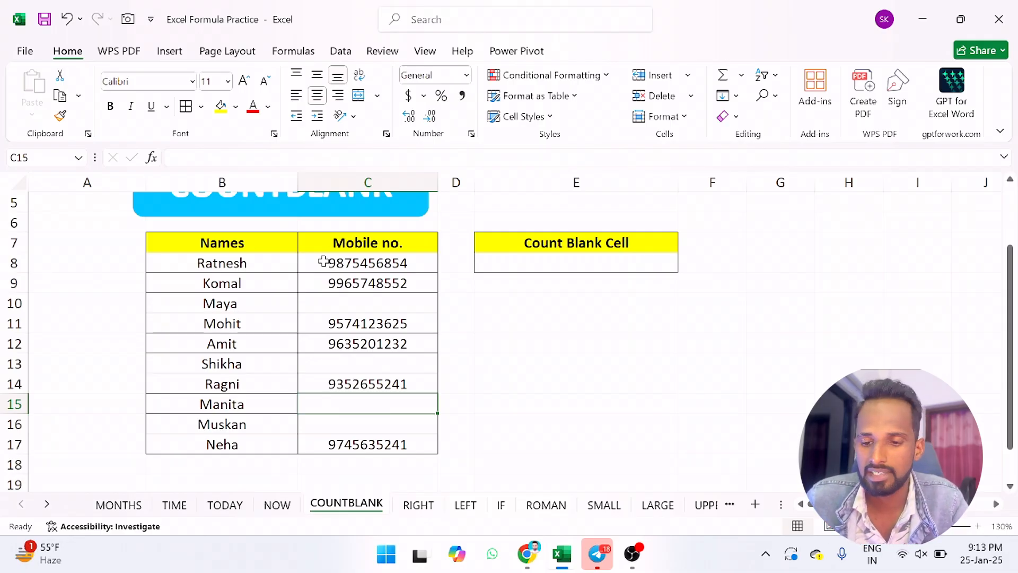
left_click(558, 269)
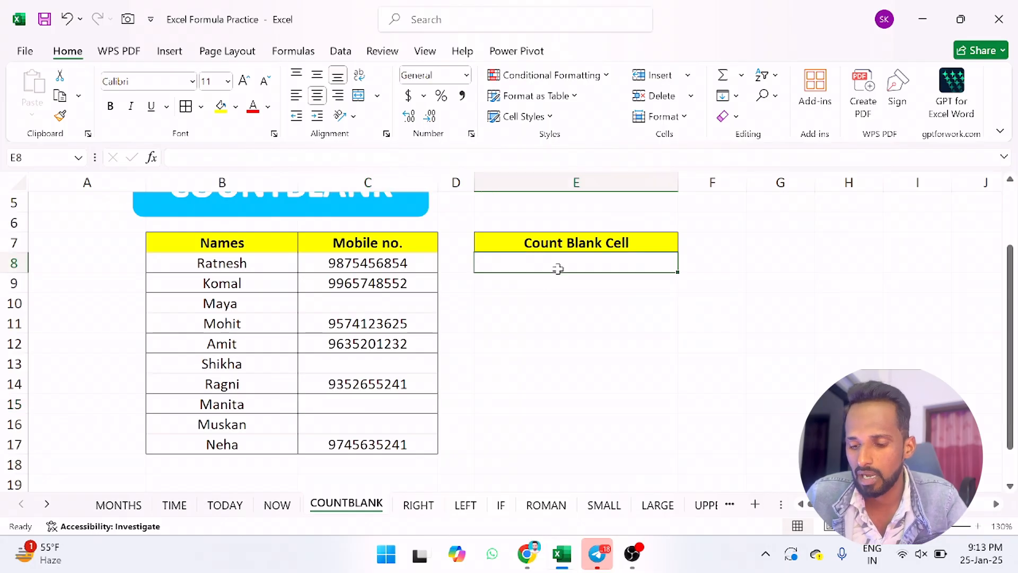
type("=co")
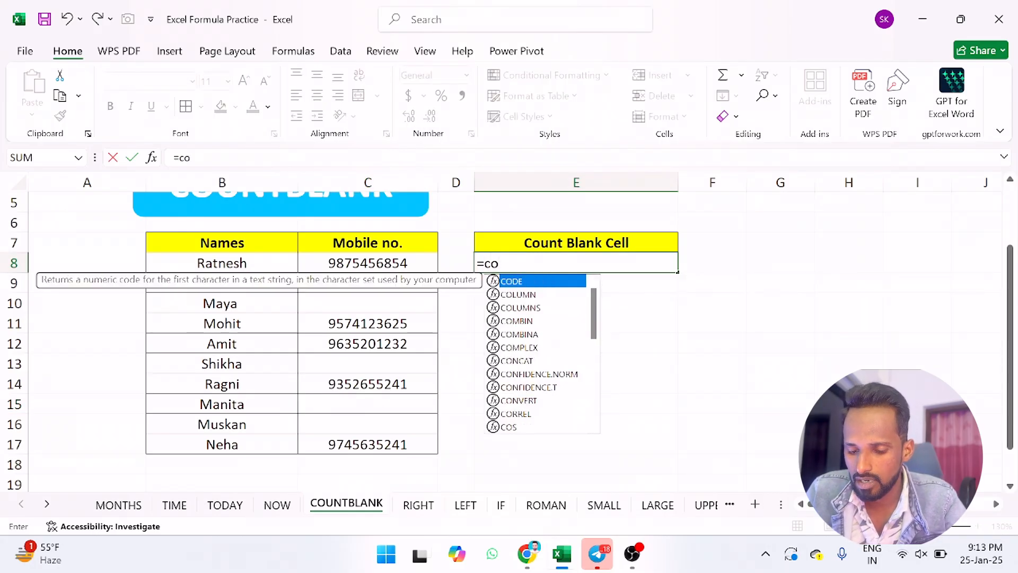
type("untb")
key("Tab")
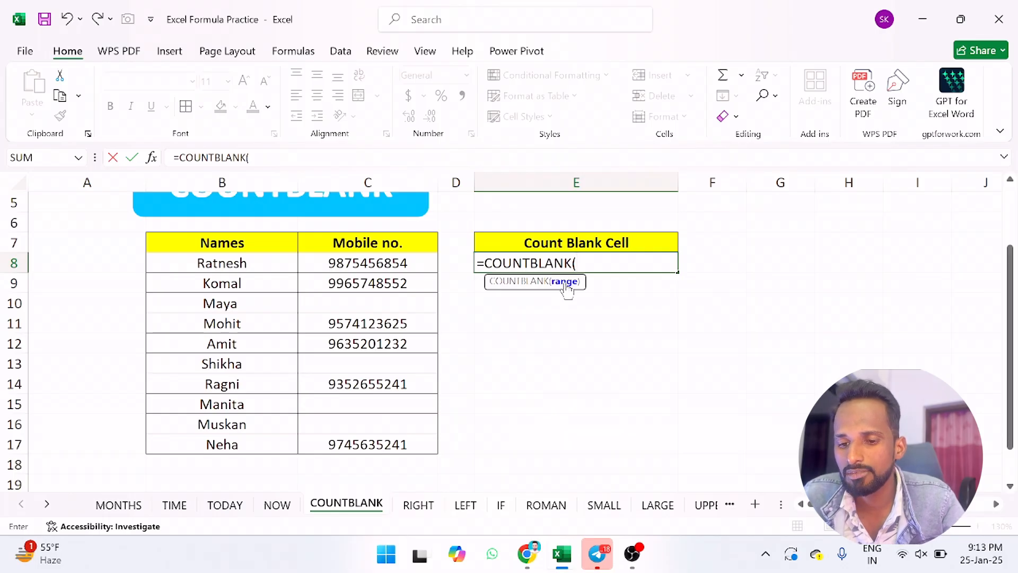
left_click_drag(217, 259, 402, 438)
key("Return")
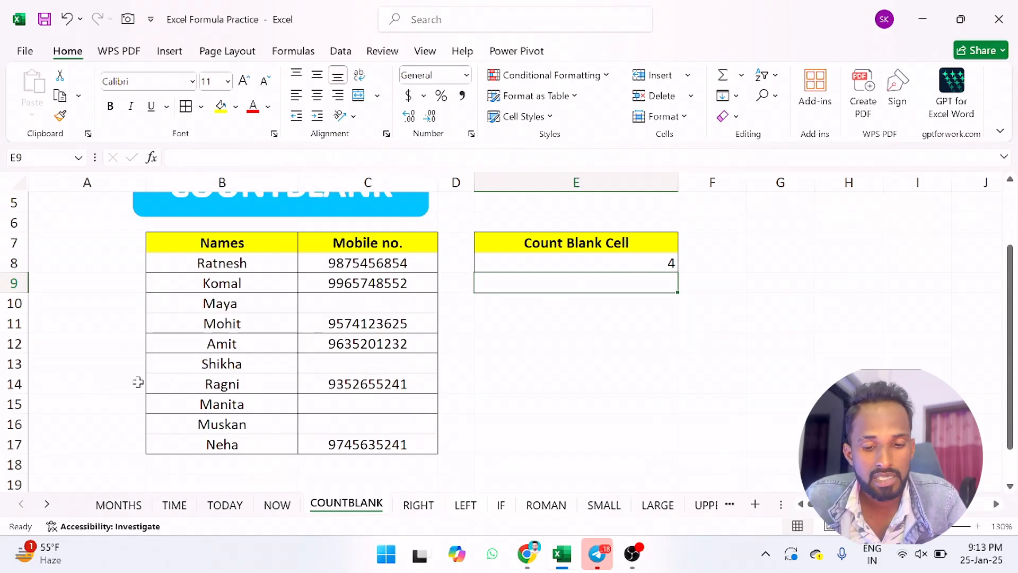
Clear the name cells B10 and B14 to test how the blank count responds
left_click(217, 306)
key("Delete")
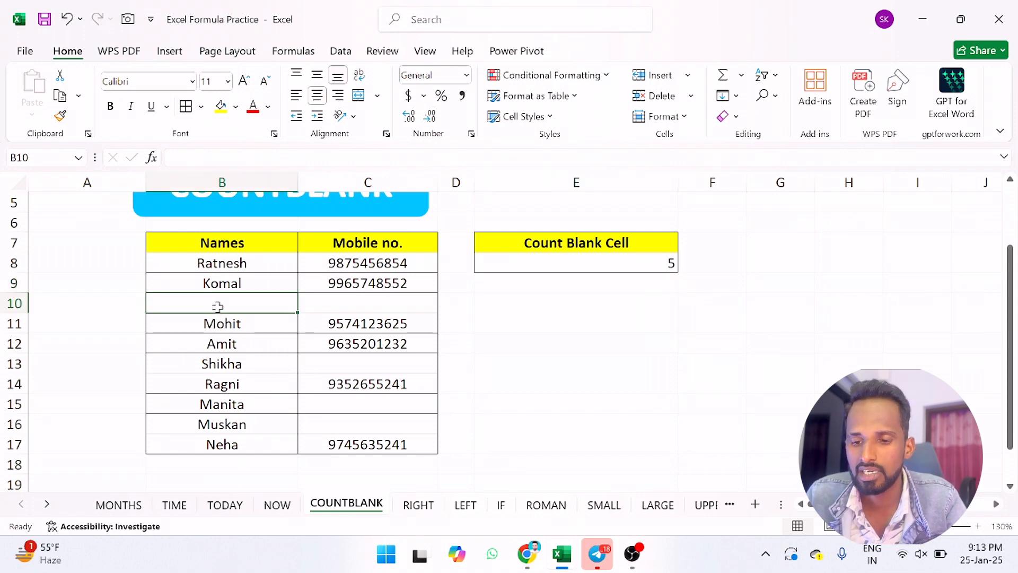
left_click(287, 355)
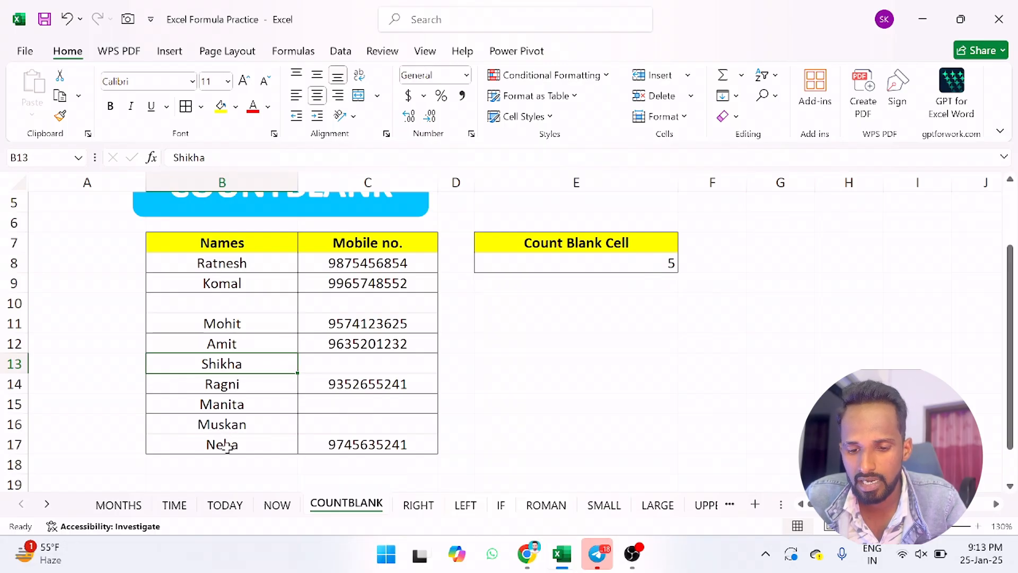
left_click(249, 388)
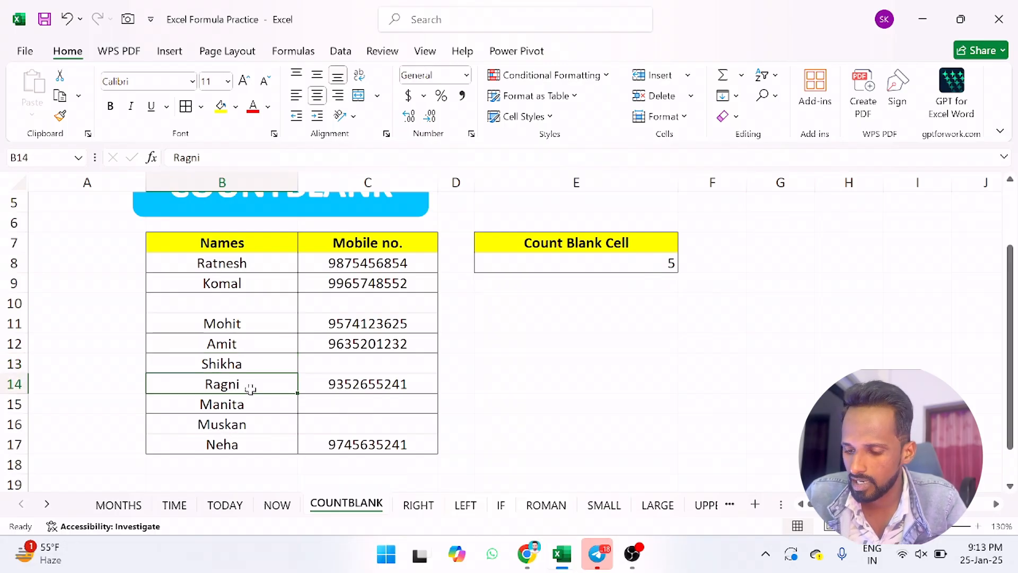
key("Delete")
left_click(250, 402)
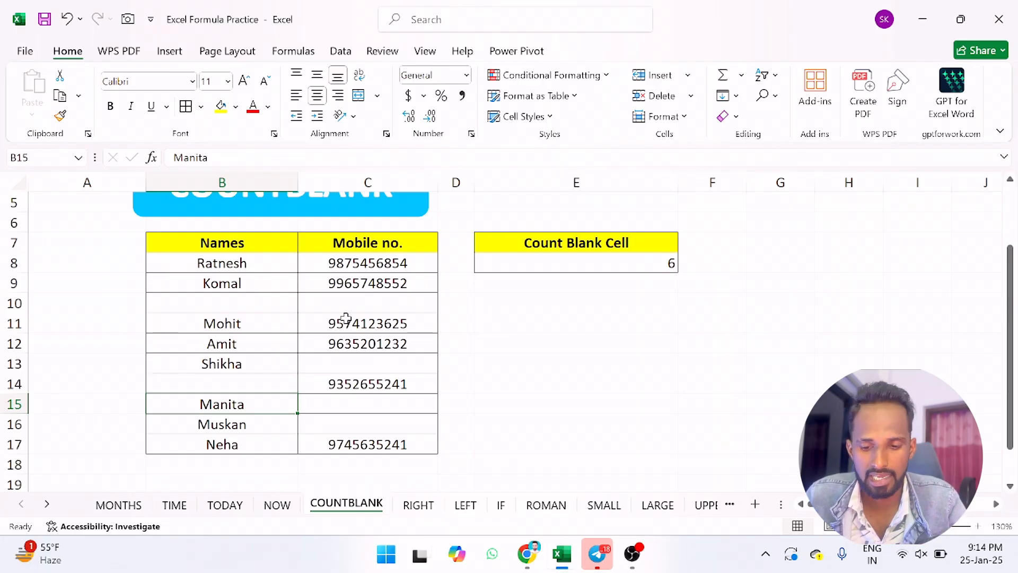
Go to the RIGHT sheet and select the mobile numbers in B8:B15 to review the data
left_click(418, 505)
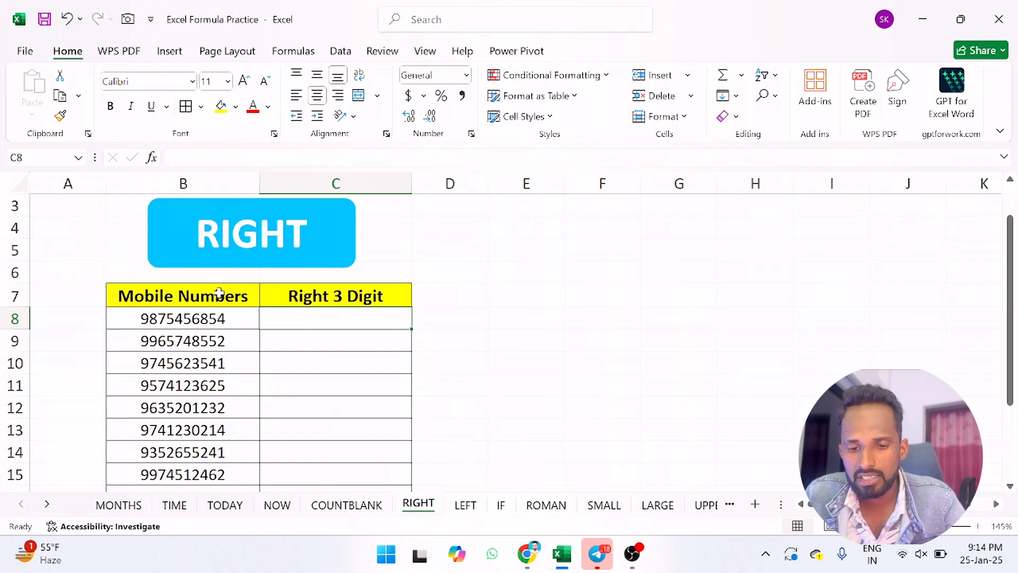
left_click_drag(207, 317, 197, 469)
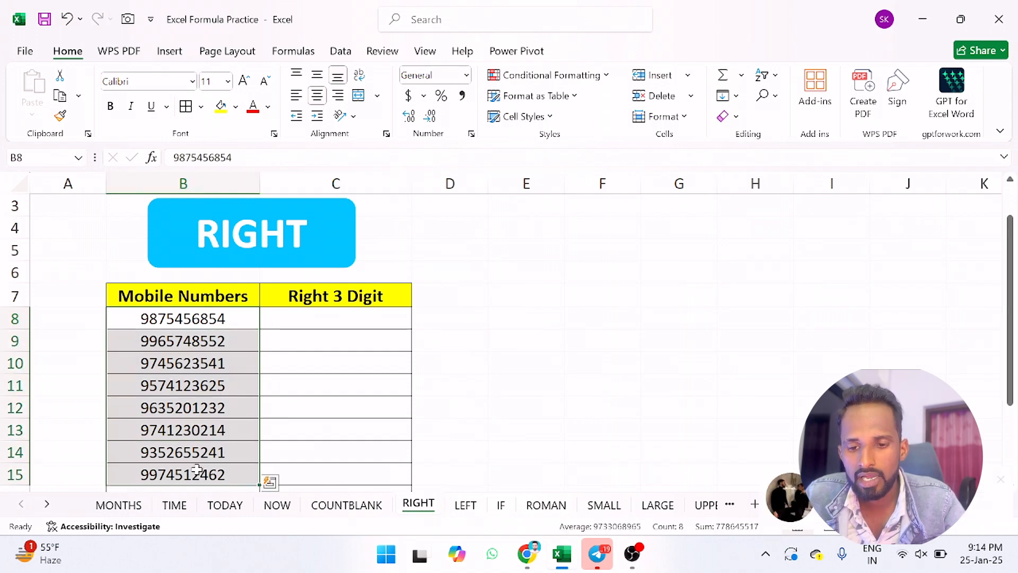
left_click(232, 319)
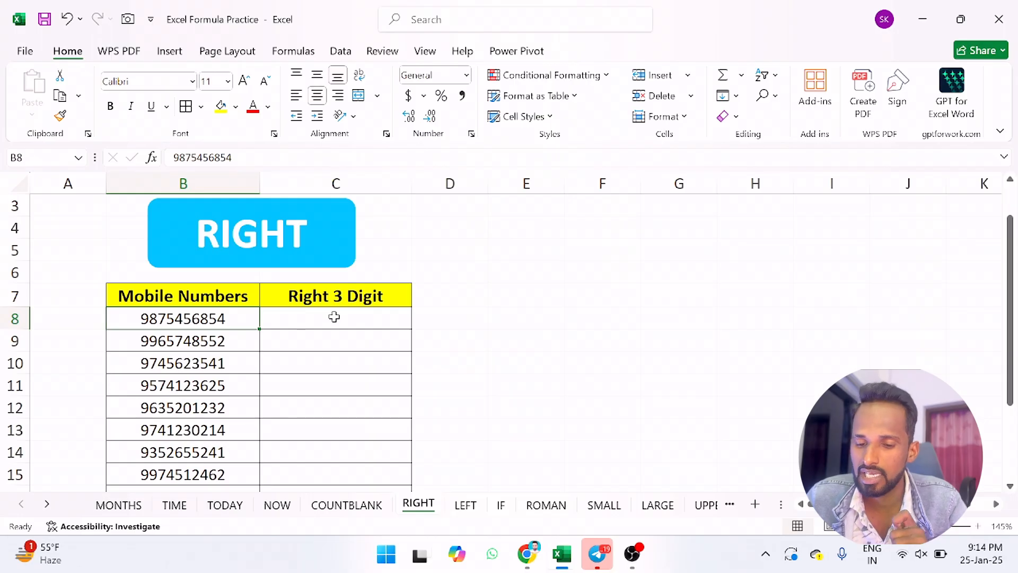
type("=")
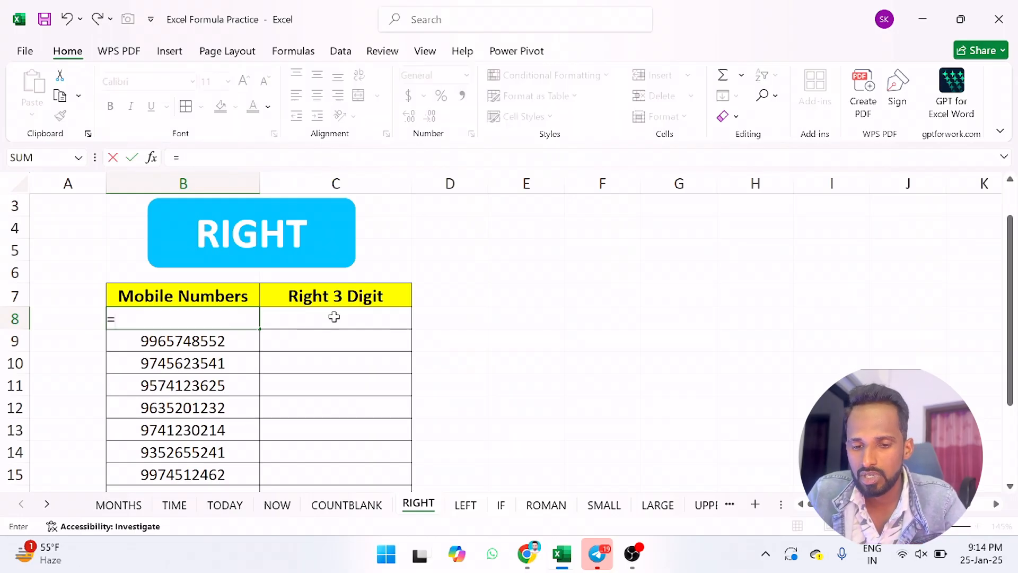
left_click(539, 343)
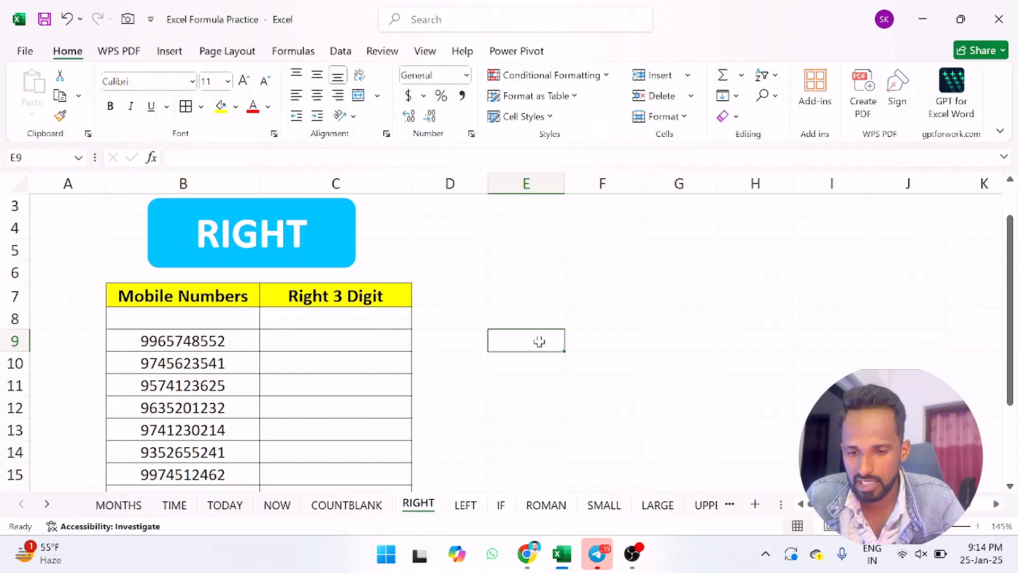
key("Escape")
Enter =RIGHT(B8,3) in C8 and fill the formula down the Right 3 Digit column
left_click(321, 316)
type("=ri")
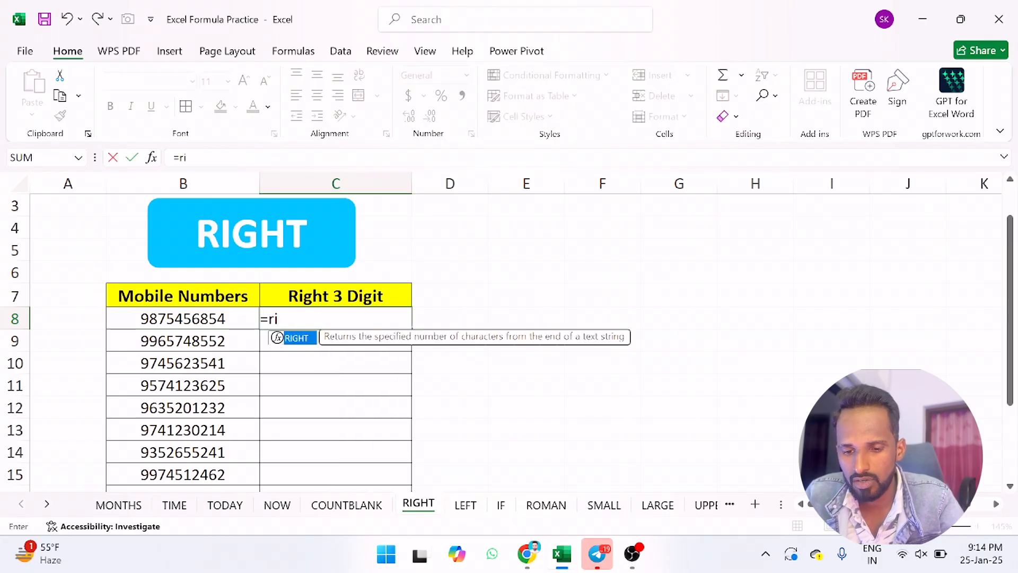
key("Tab")
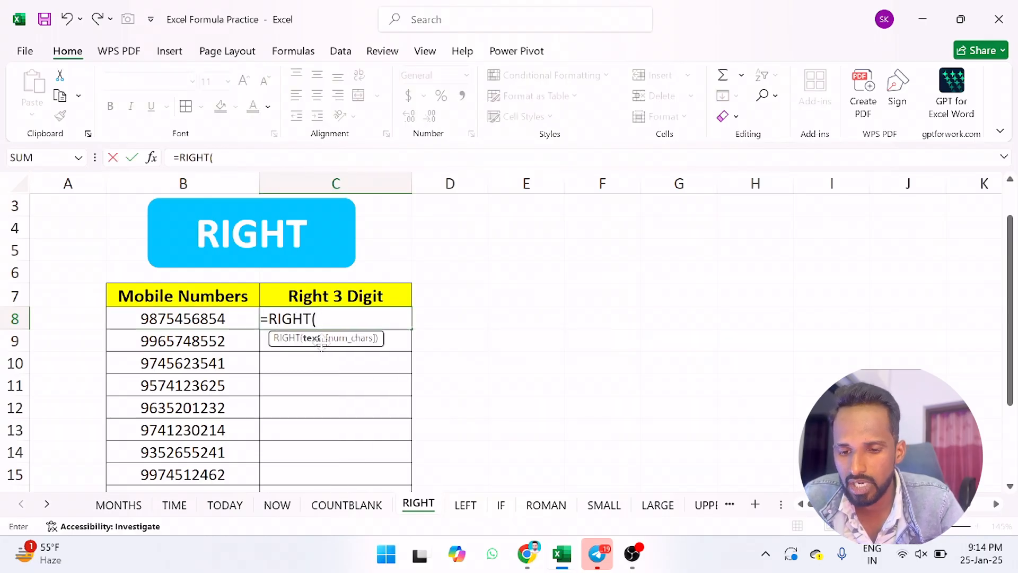
left_click(229, 320)
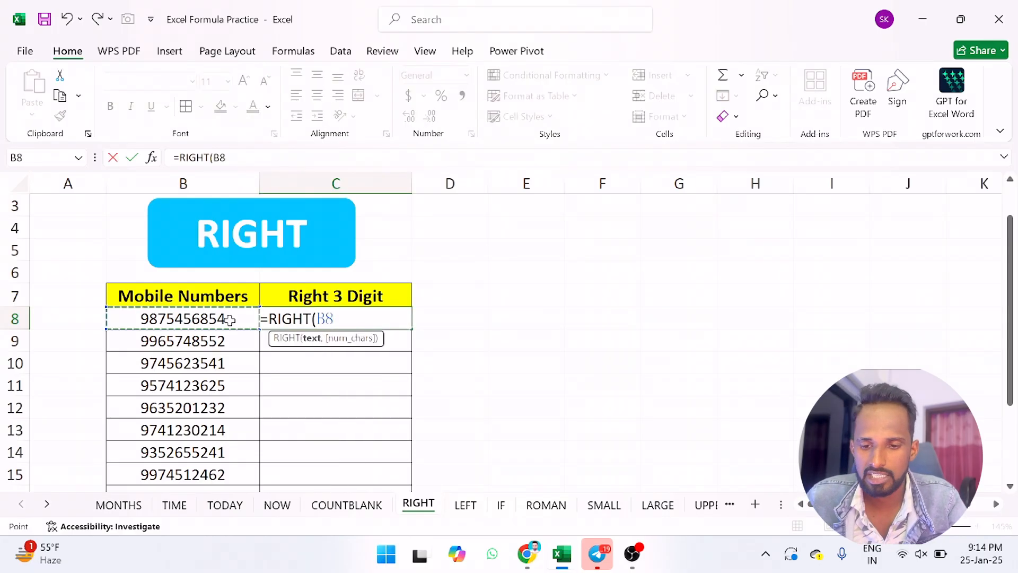
type(",")
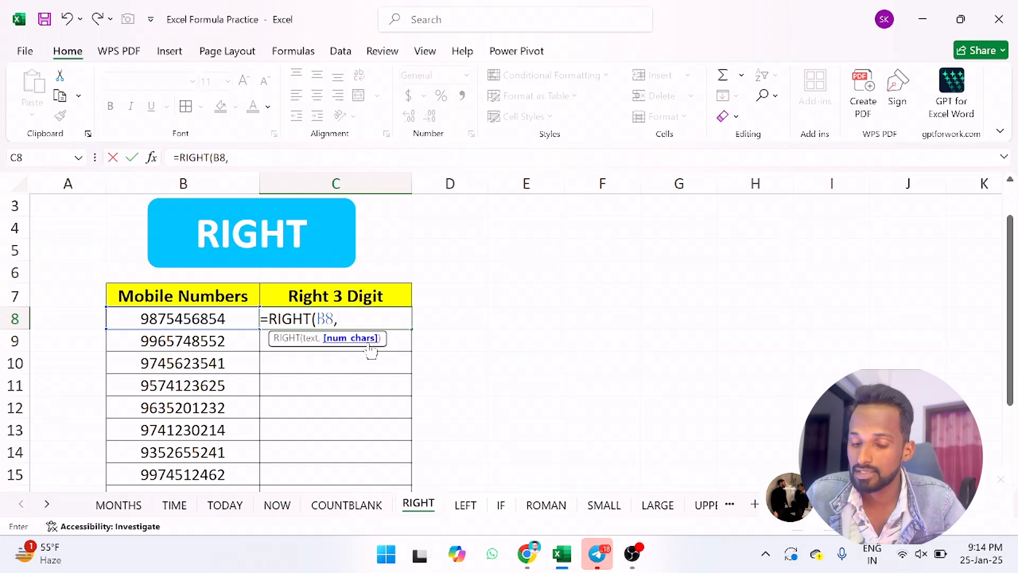
type("3")
key("Return")
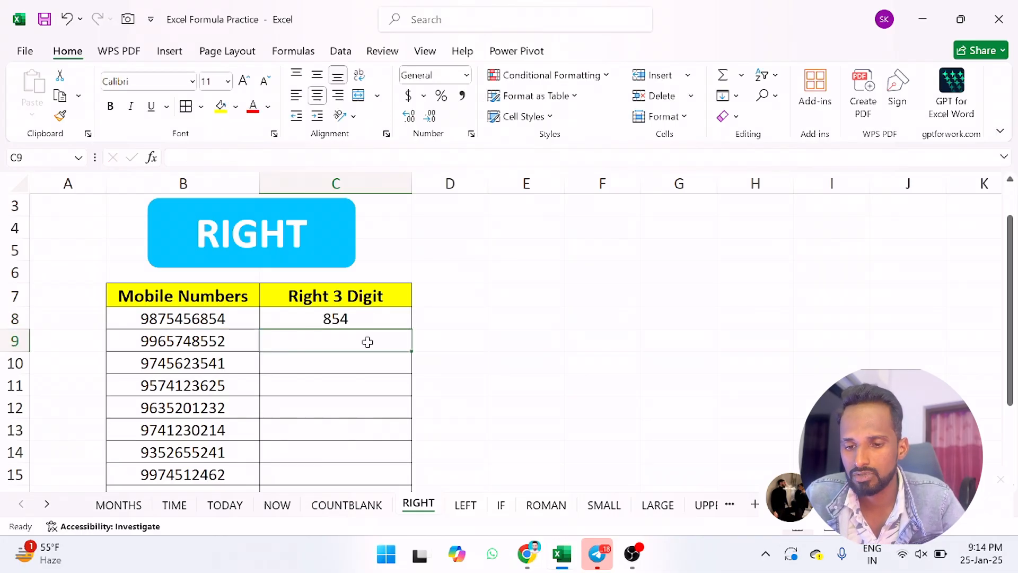
left_click(360, 310)
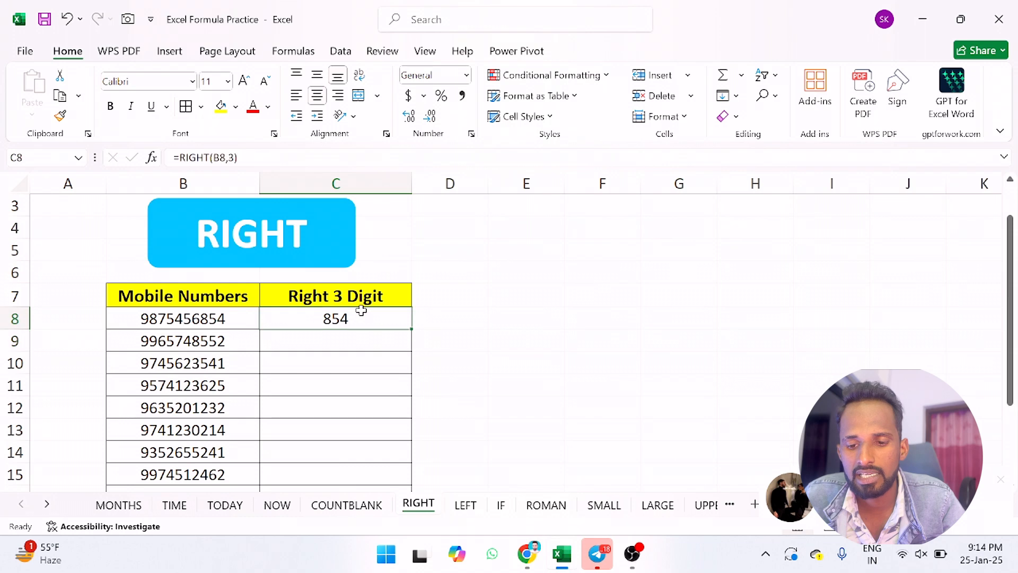
double_click(411, 329)
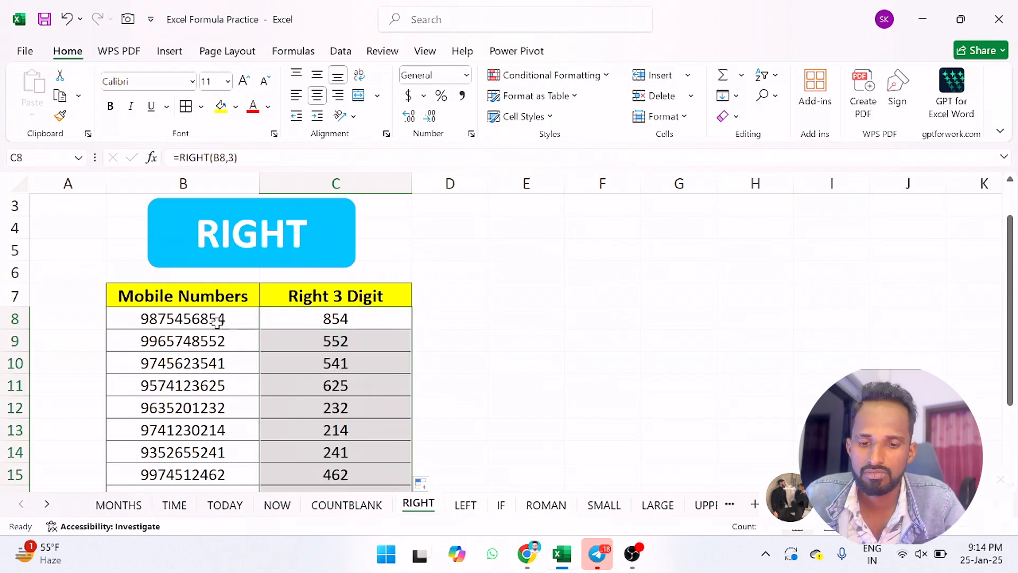
Change the formula in C8 to =RIGHT(B8,5) and fill it down the Right 3 Digit column again
double_click(359, 320)
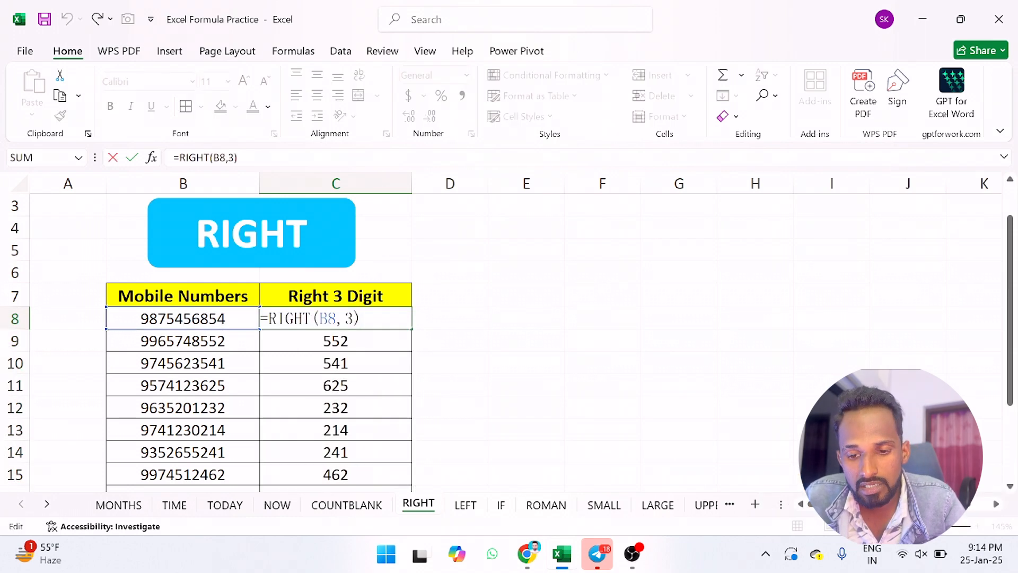
key("BackSpace")
type("6")
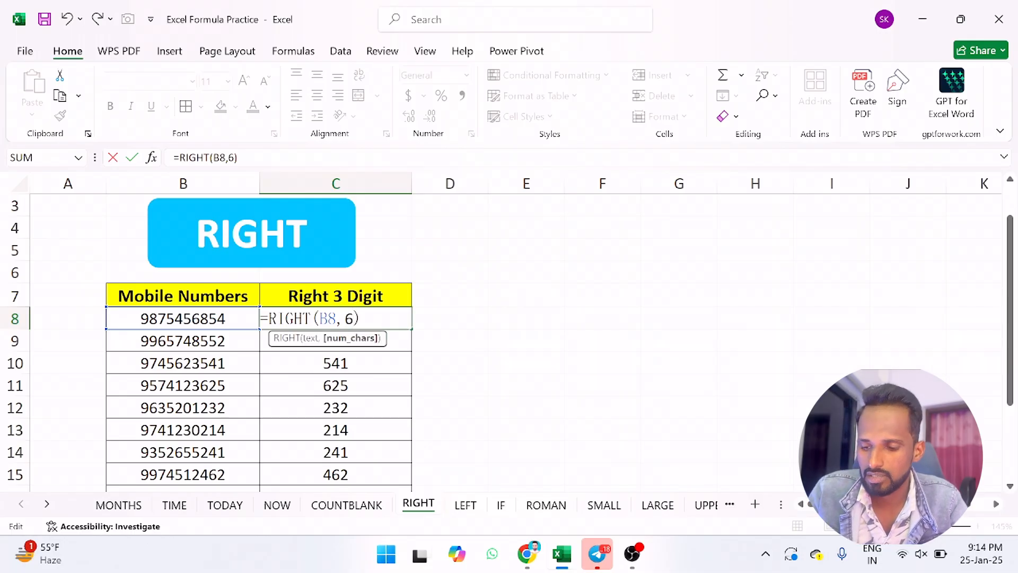
key("BackSpace")
type("5")
key("Return")
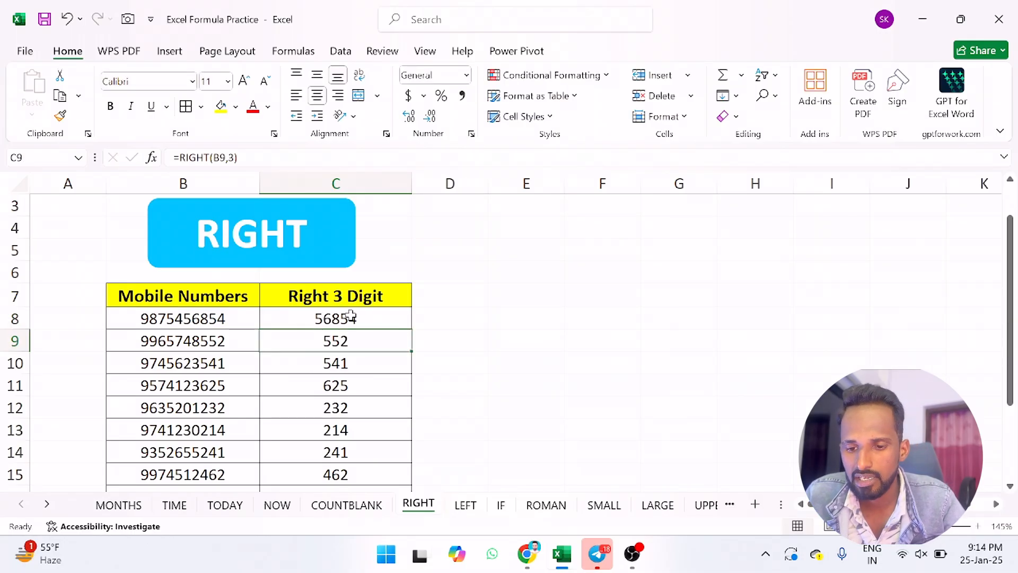
left_click(352, 324)
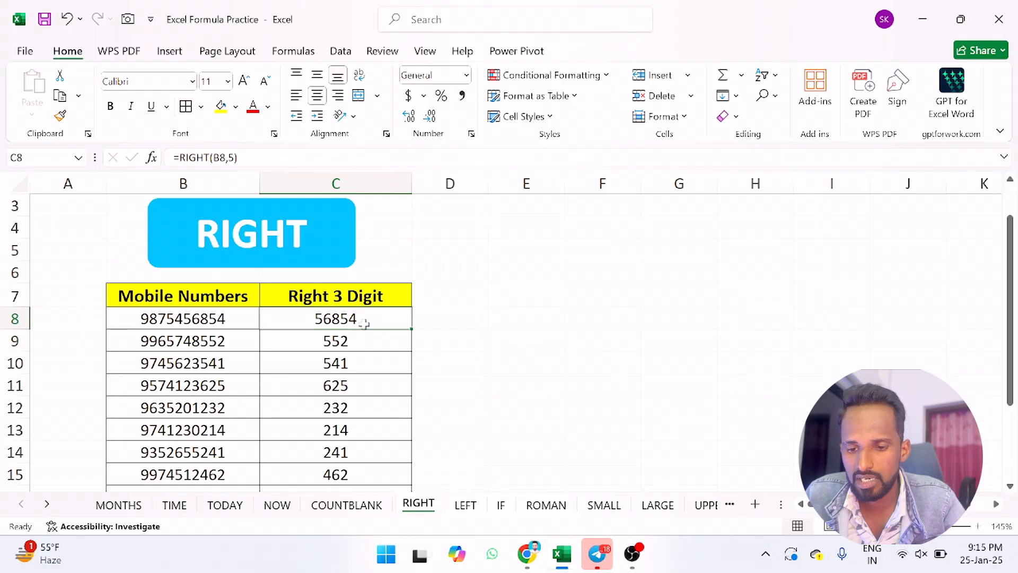
double_click(412, 330)
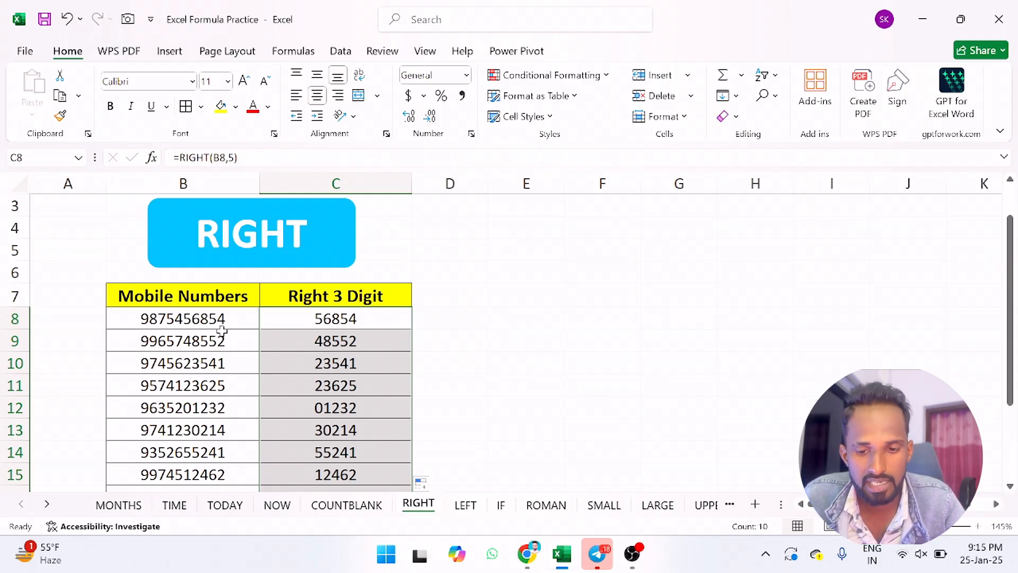
Go to the LEFT sheet and select C7, the first cell of the Left 3 Char. column
left_click(466, 504)
left_click(255, 302)
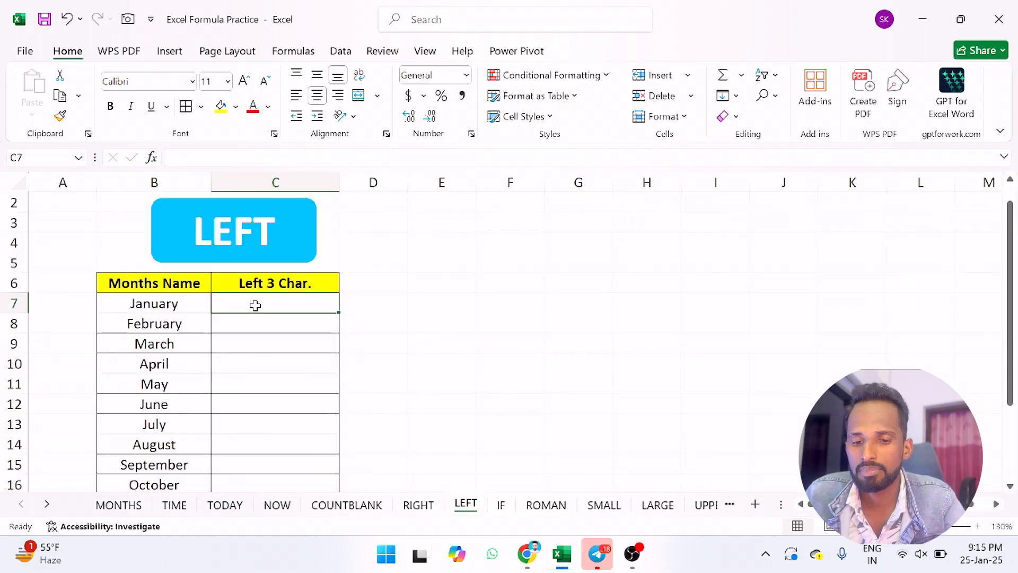
scroll(161, 450, "down", 1)
scroll(128, 250, "up", 1)
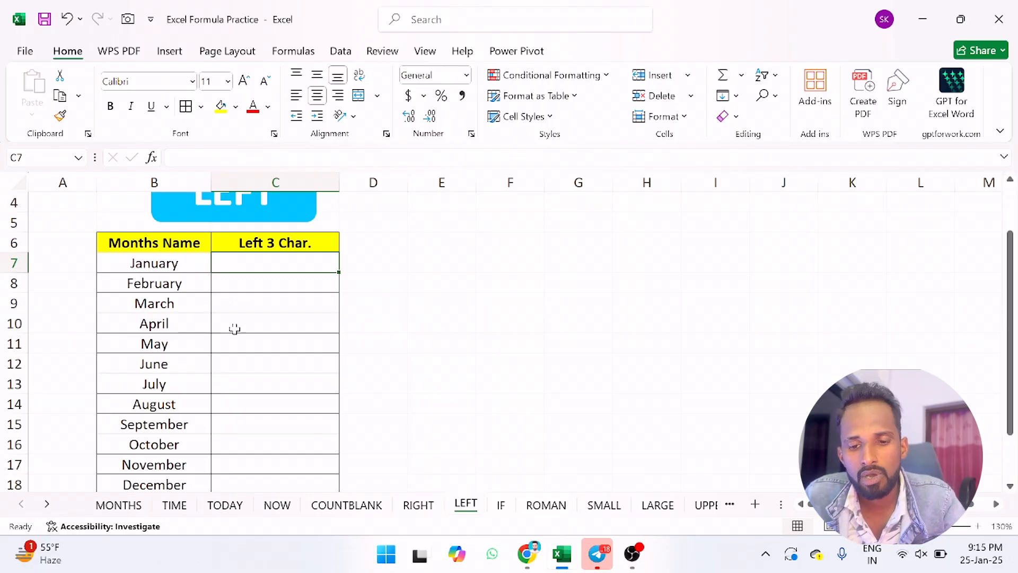
Enter =LEFT(B7,3) in C7 to extract the first three characters of the month name
type("=len")
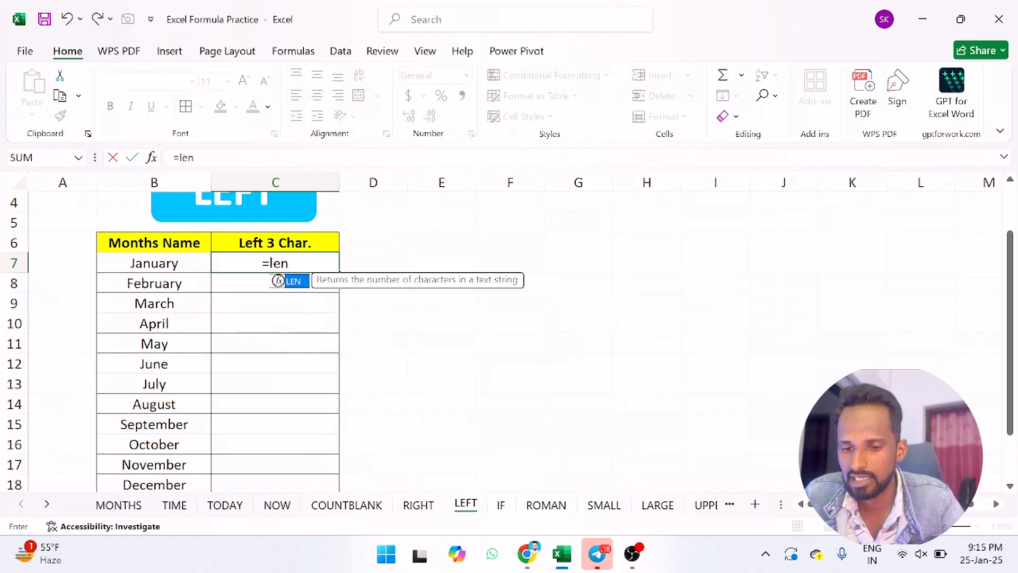
key("BackSpace")
key("BackSpace")
key("BackSpace")
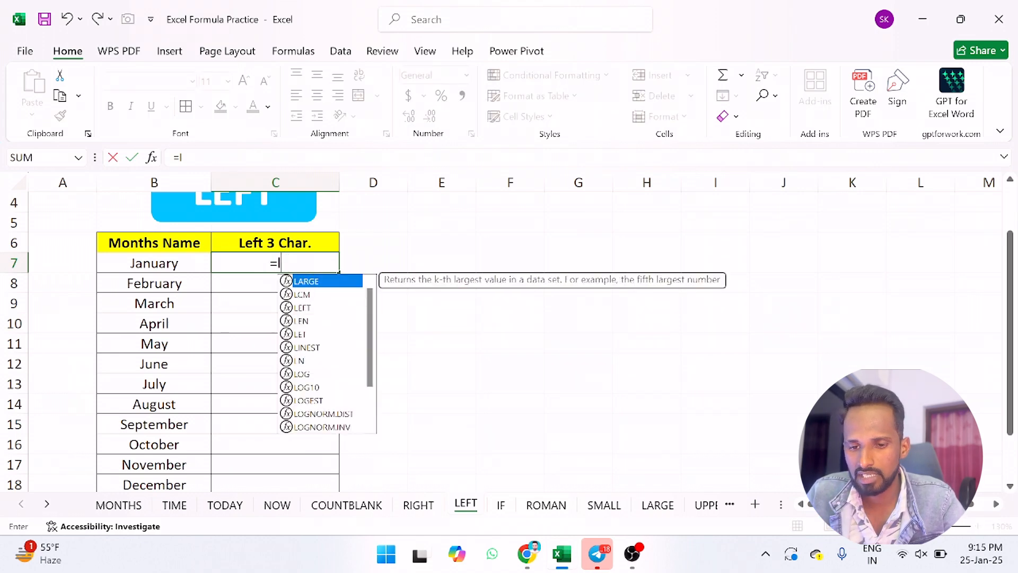
type("left")
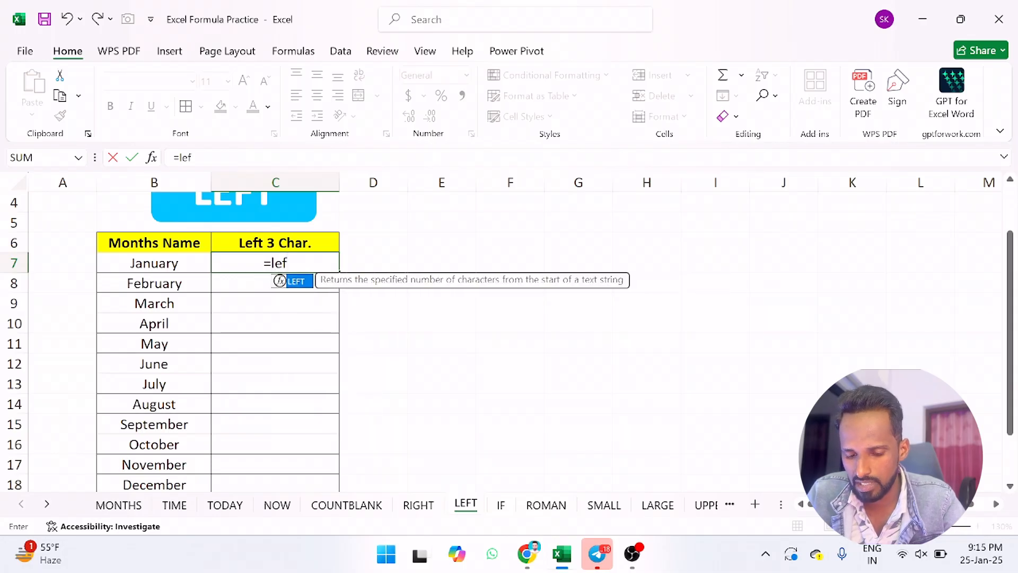
key("Tab")
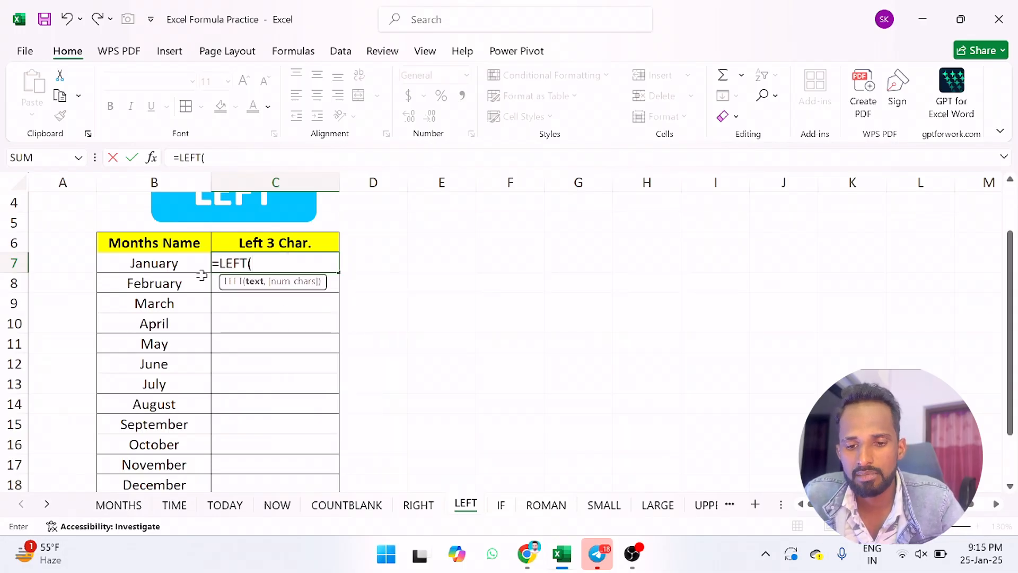
left_click(161, 268)
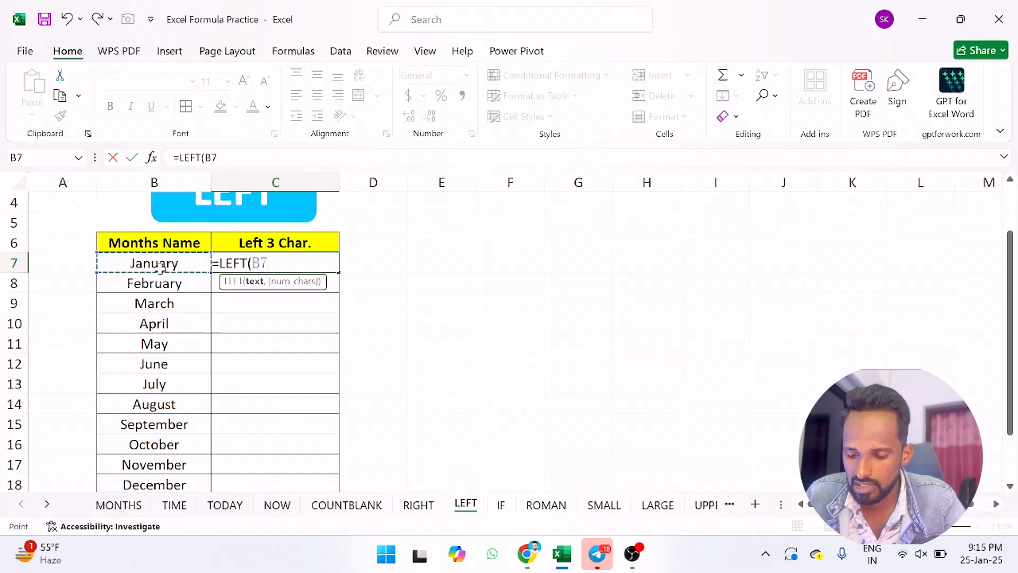
type(",")
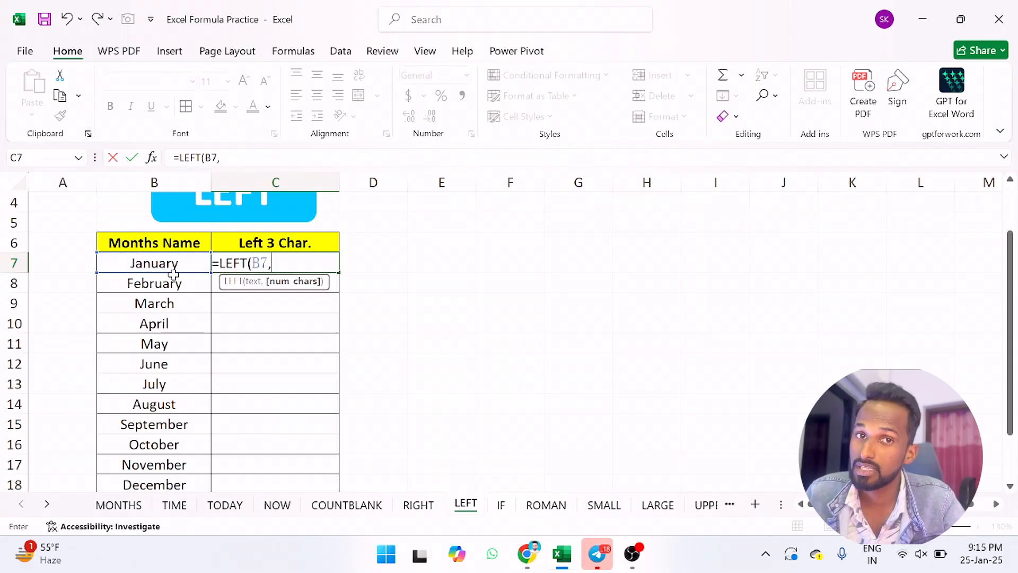
type("3")
key("Return")
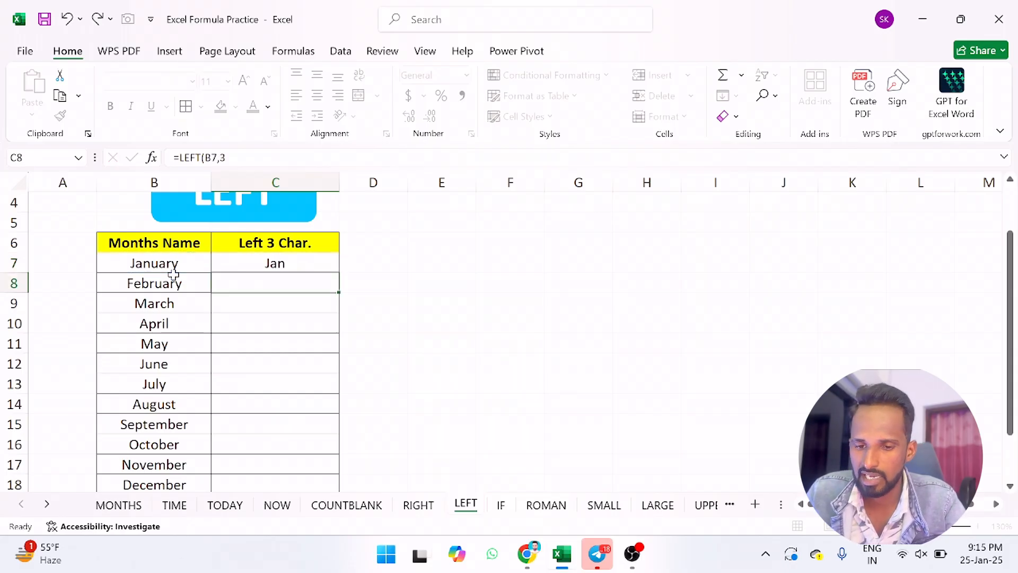
Fill the LEFT formula from C7 down the Left 3 Char. column to the December row
left_click(285, 267)
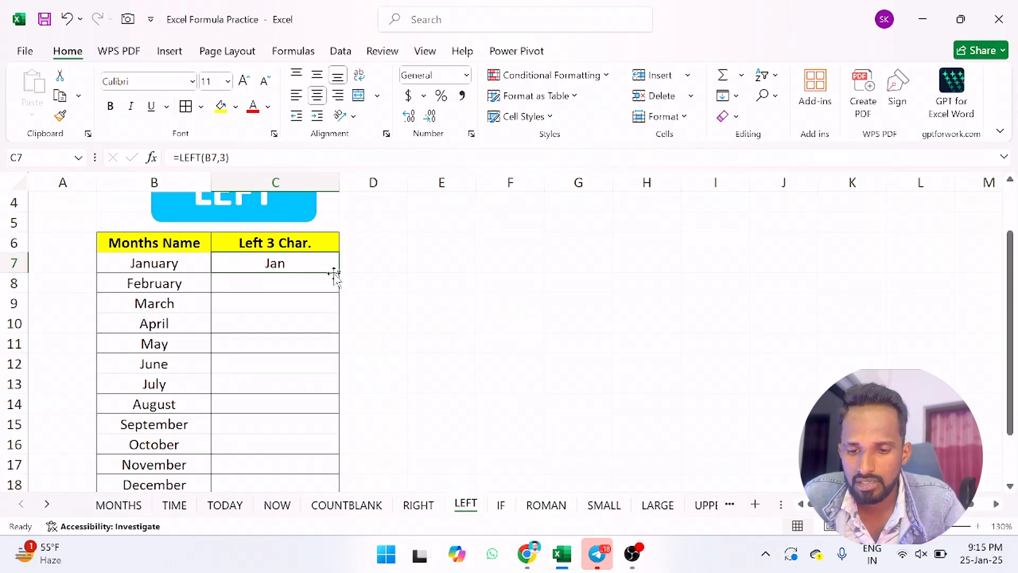
double_click(339, 273)
scroll(274, 411, "down", 1)
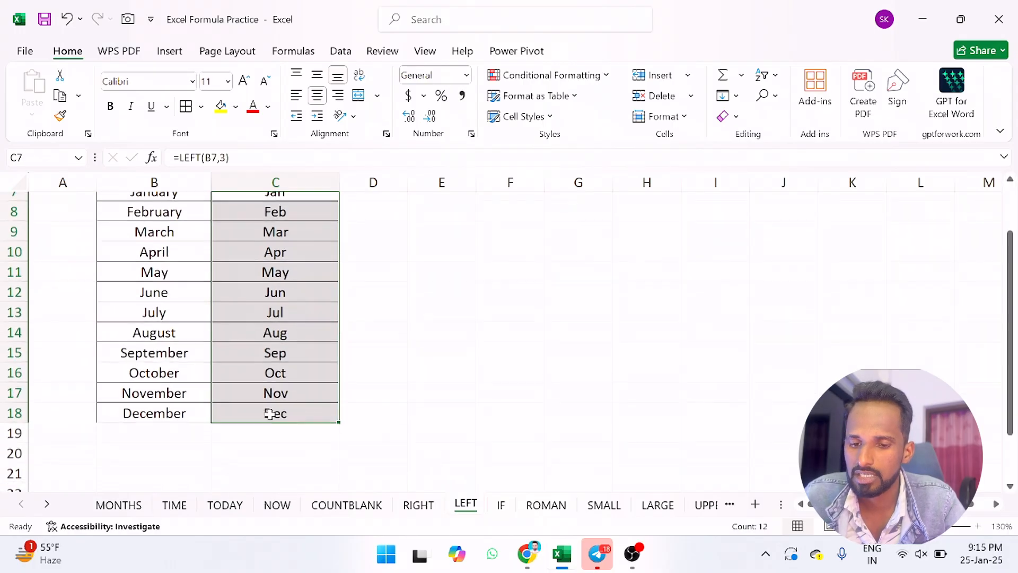
scroll(270, 417, "up", 2)
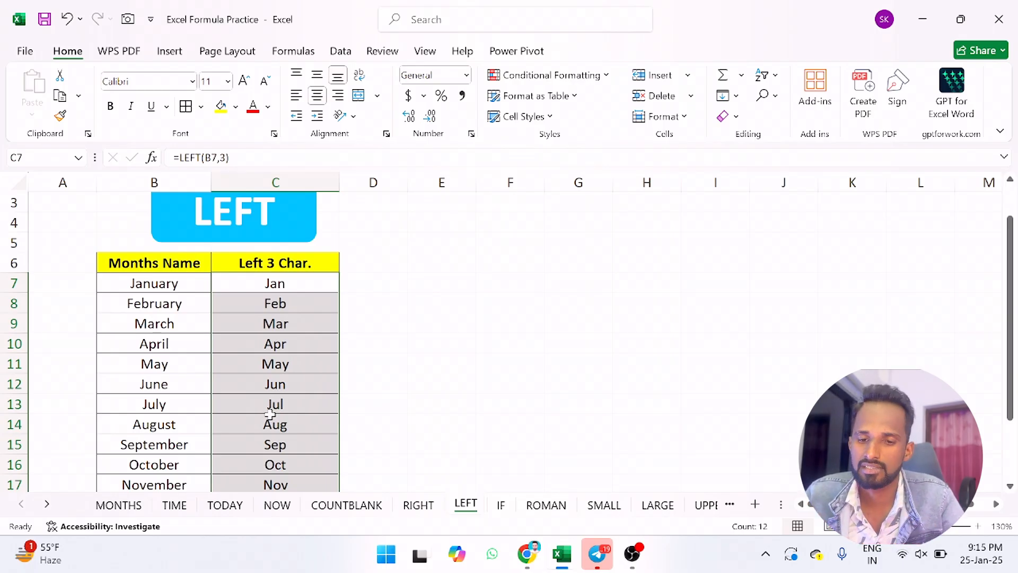
Go to the IF sheet and look over the Names, Product, Total Sales and Prize columns
left_click(501, 505)
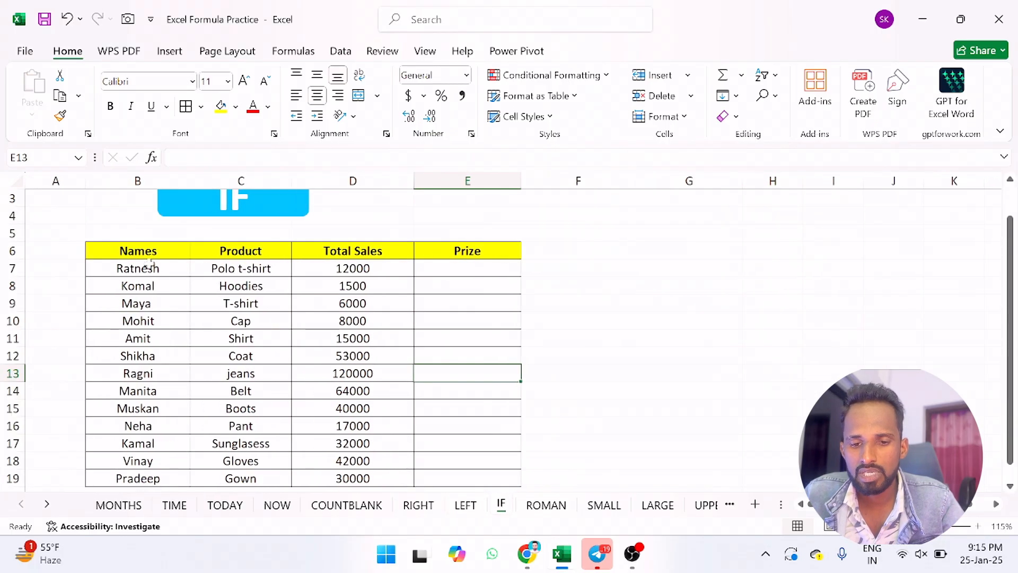
left_click_drag(152, 249, 154, 443)
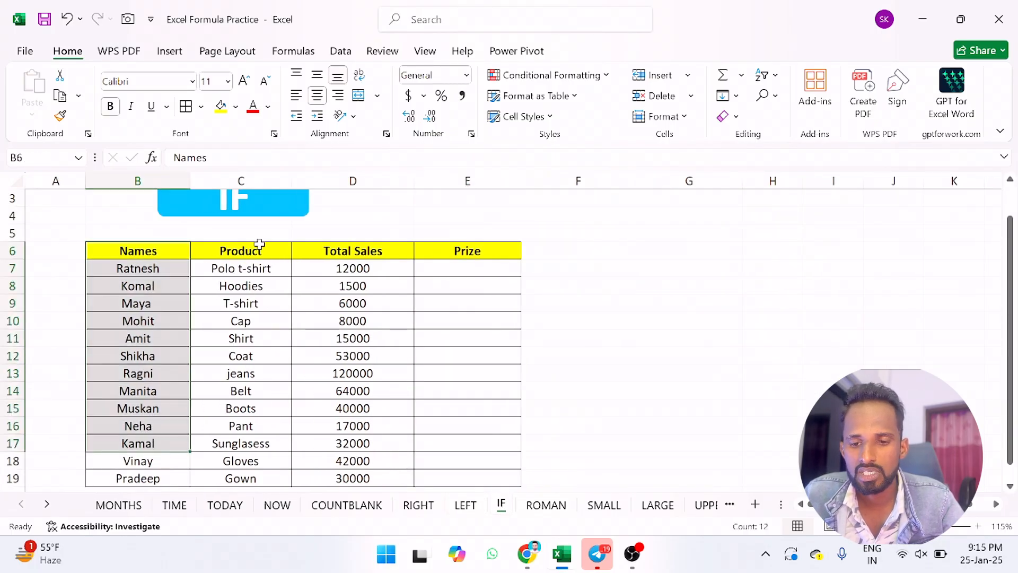
left_click_drag(259, 247, 249, 444)
left_click_drag(363, 252, 365, 409)
left_click(487, 250)
Enter =IF(D7>=20000,"laptop","") in E7 to award a laptop for sales of at least 20000
left_click(457, 269)
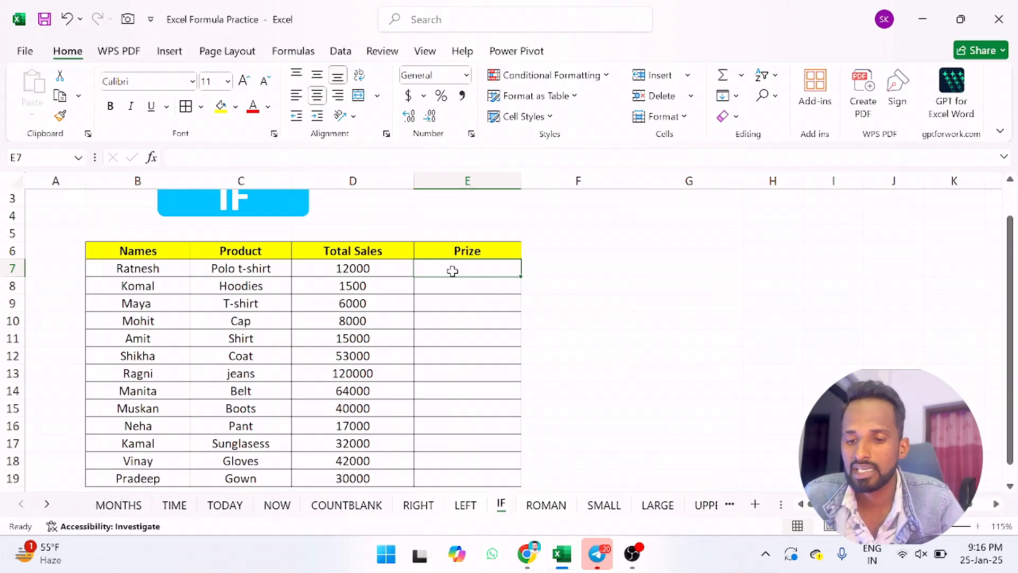
type("=IF(")
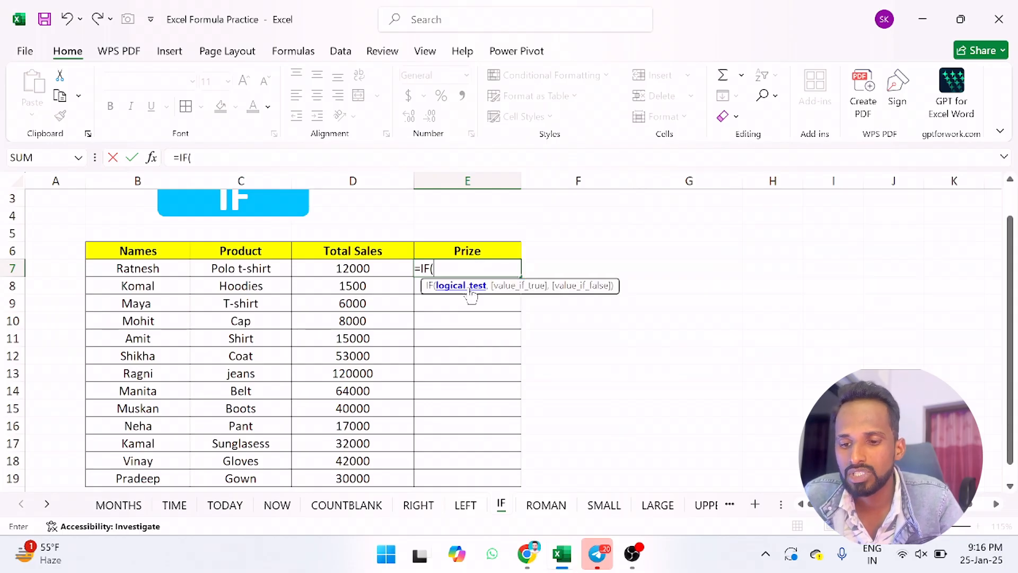
left_click(372, 270)
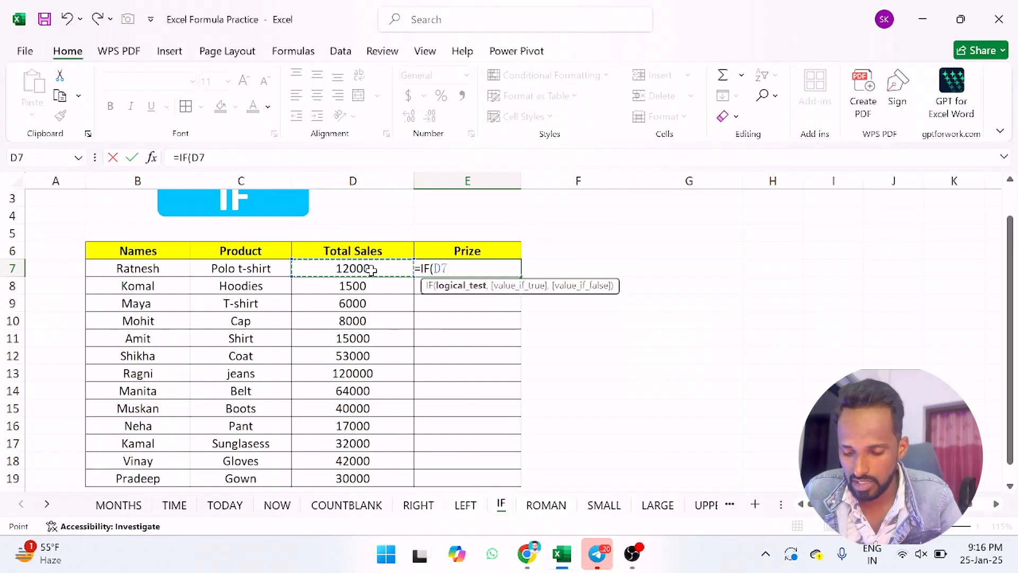
type(">")
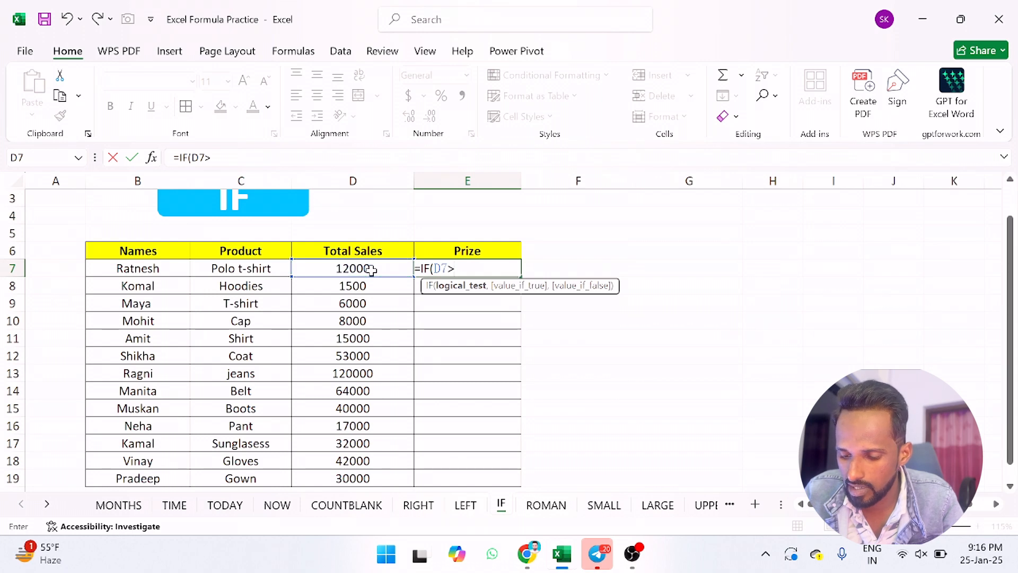
type("=20000")
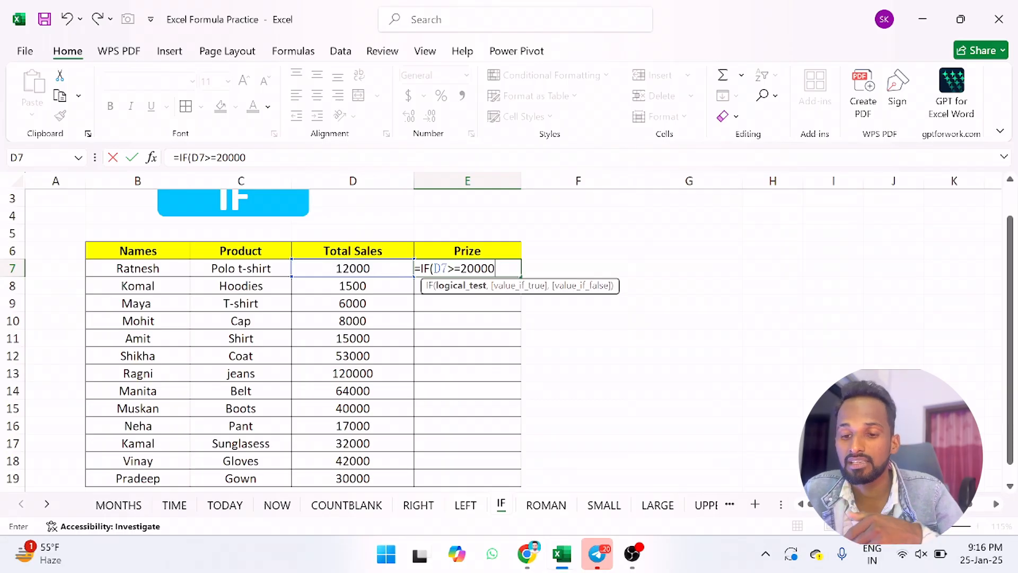
type(",")
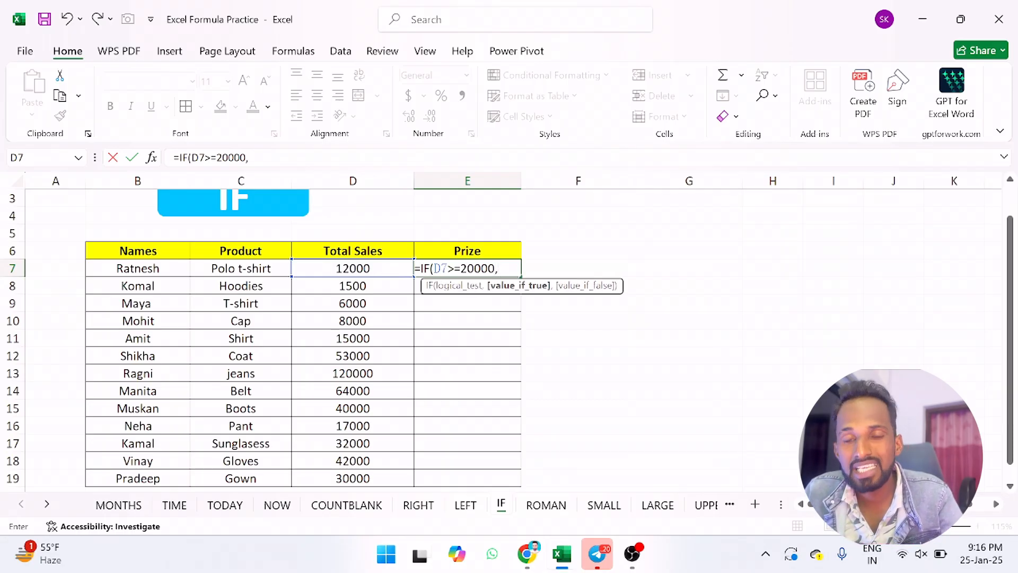
type("\"")
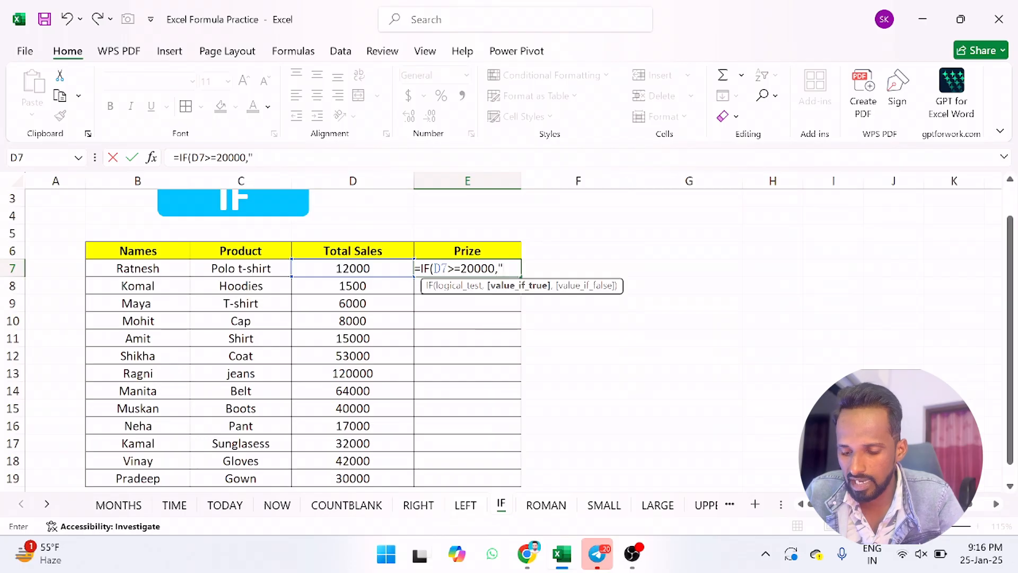
type("laptop")
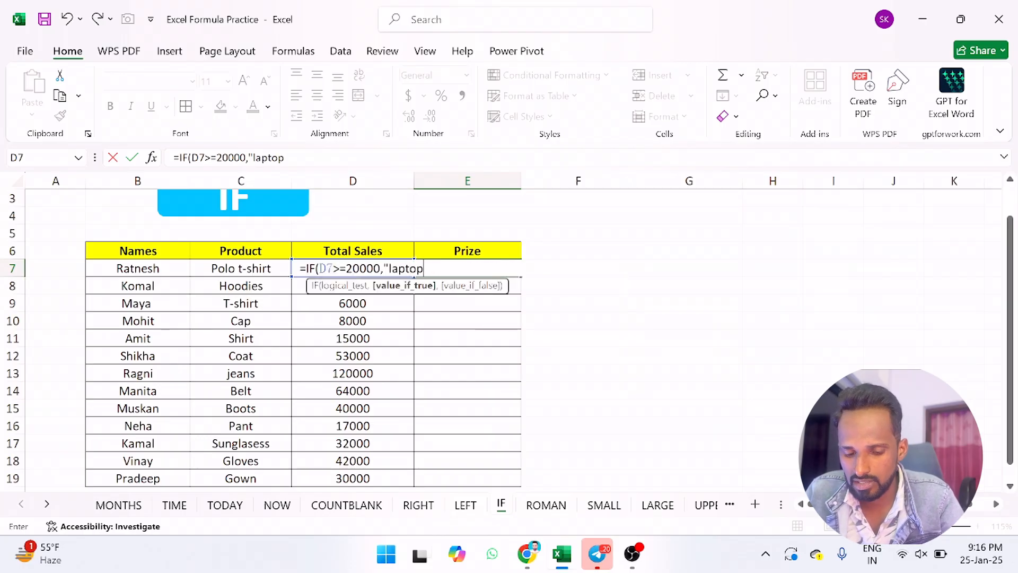
type(":")
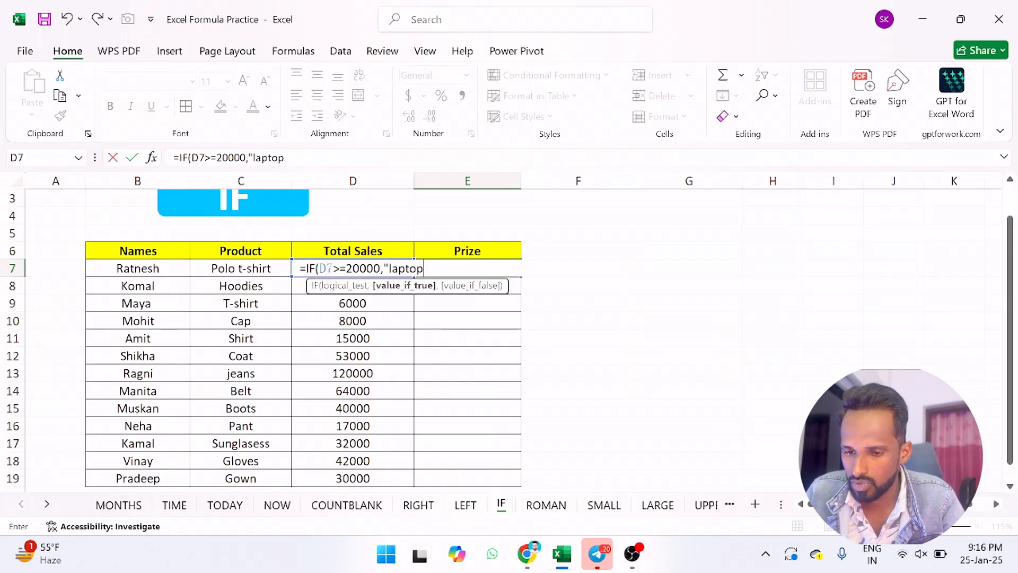
type("\"")
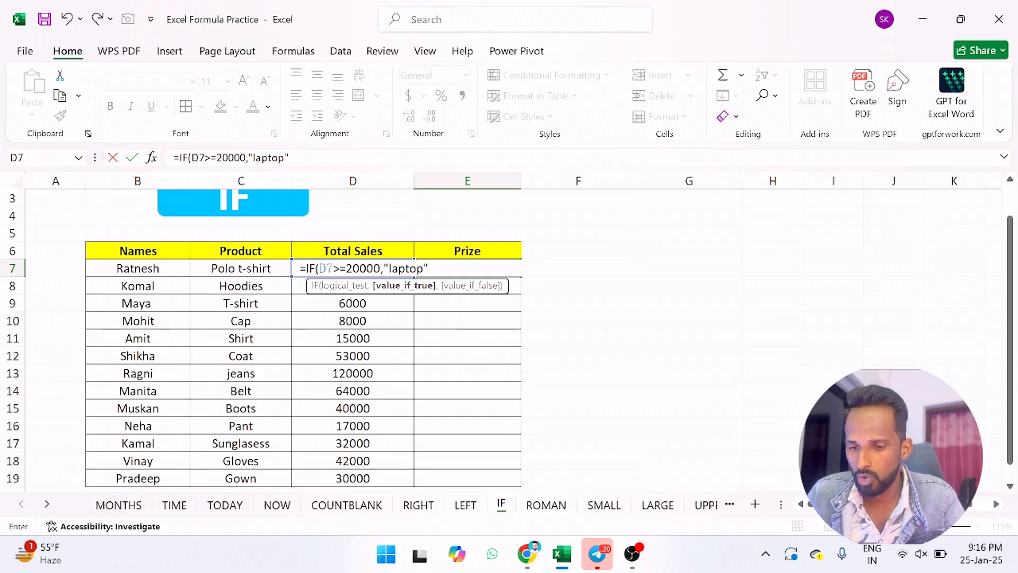
type(",")
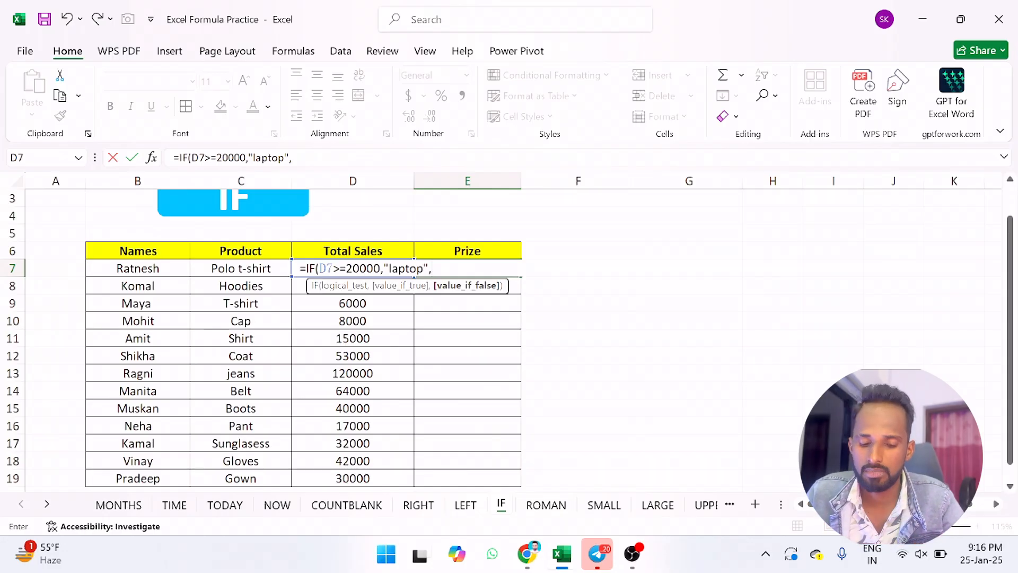
type("\"\"")
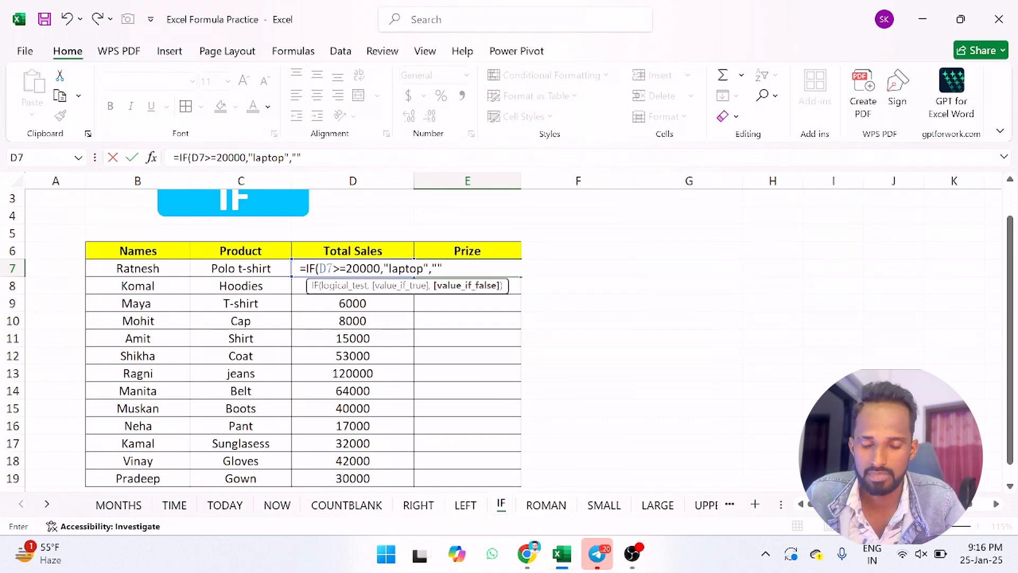
key("Return")
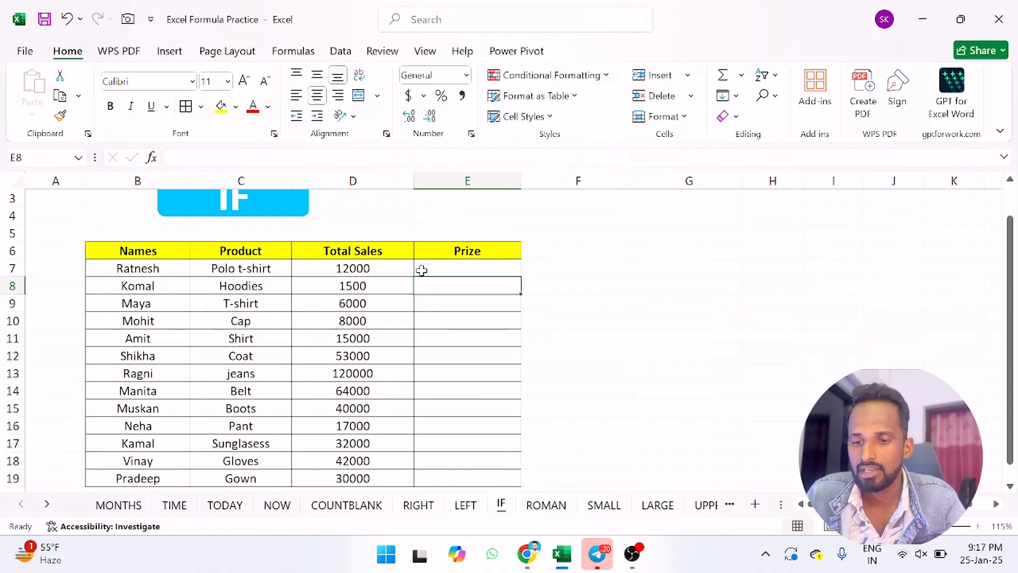
Fill the IF formula from E7 down the Prize column to row 19 and inspect the copied formula in E16
left_click(449, 268)
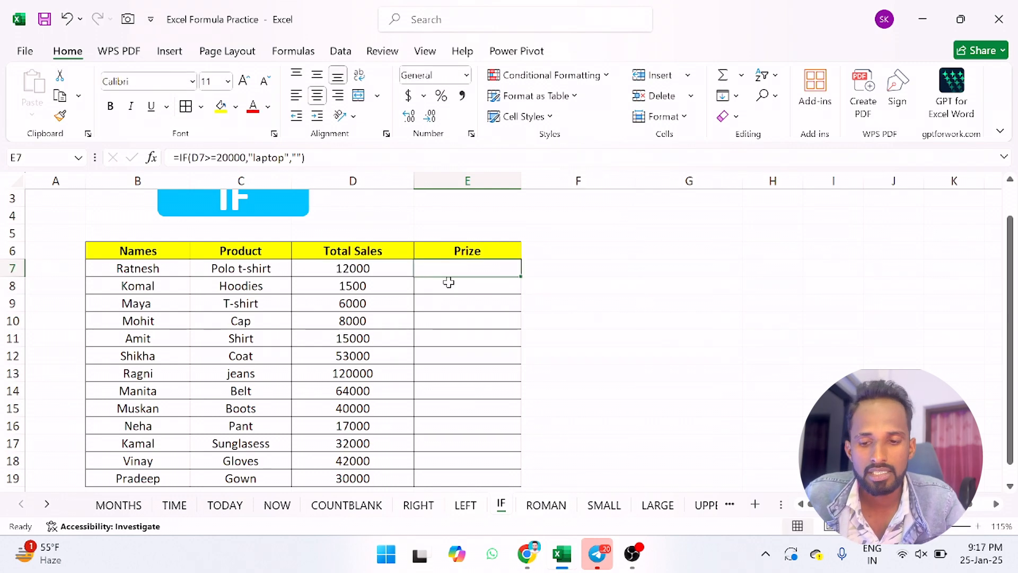
double_click(522, 278)
scroll(450, 339, "down", 1)
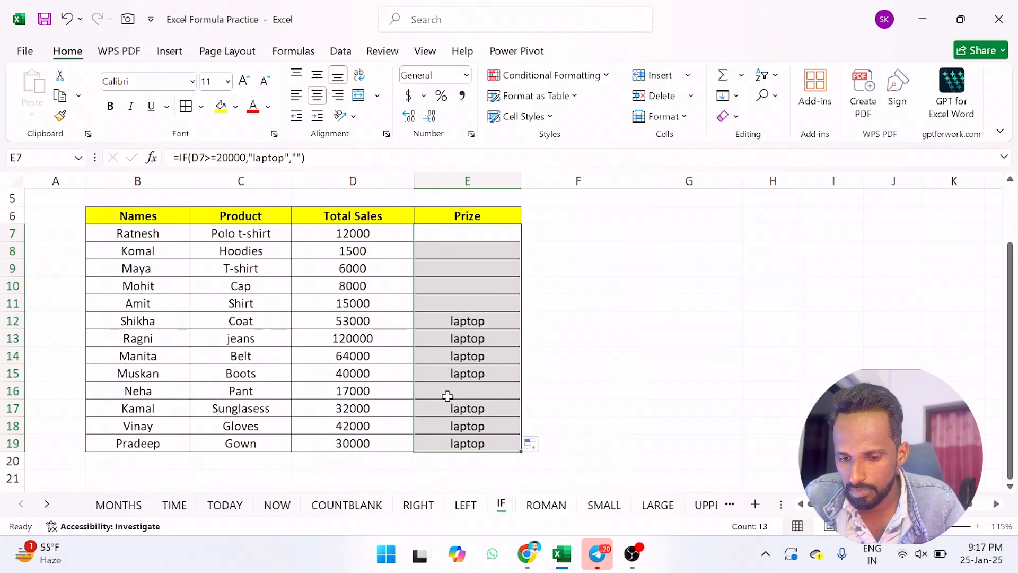
left_click(447, 396)
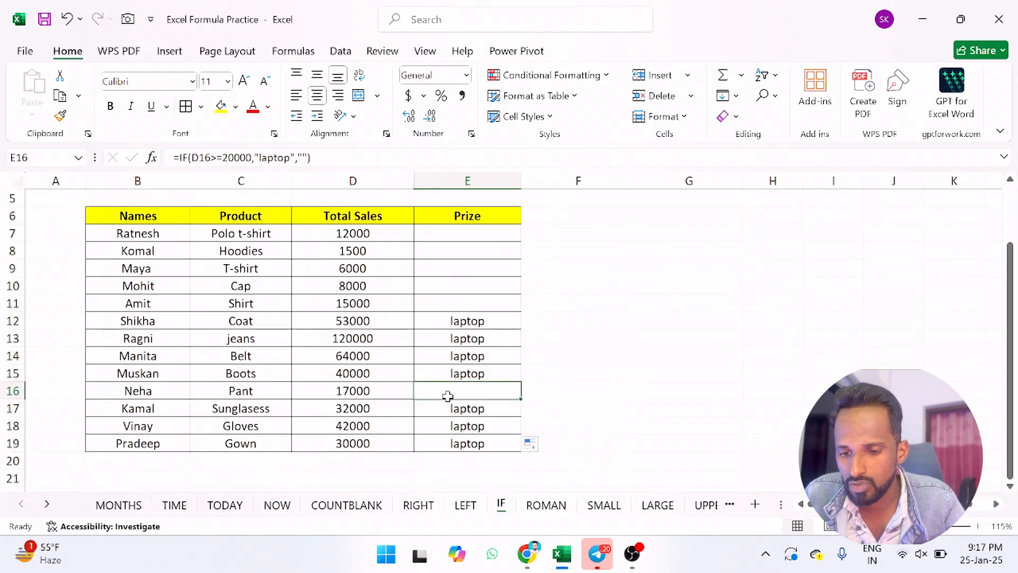
Change the Belt row's total sales in D14 to 13000 to test the IF prize formula
left_click(362, 352)
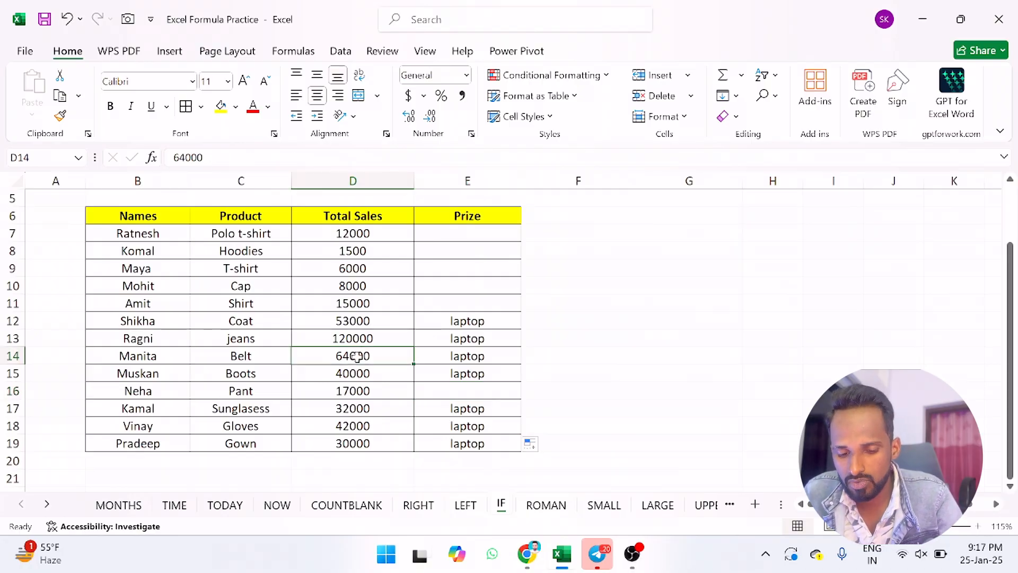
type("12")
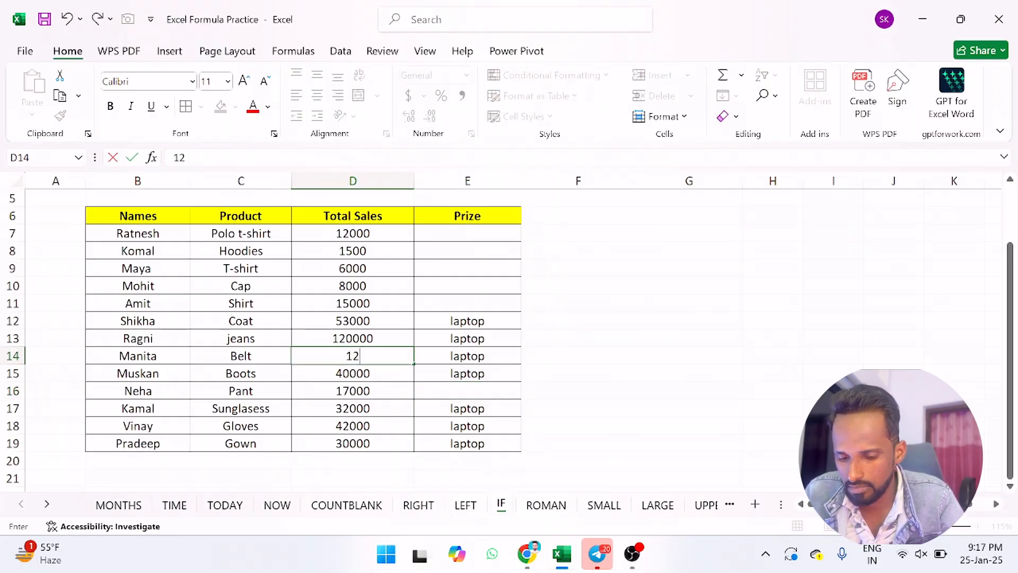
key("BackSpace")
type("3000")
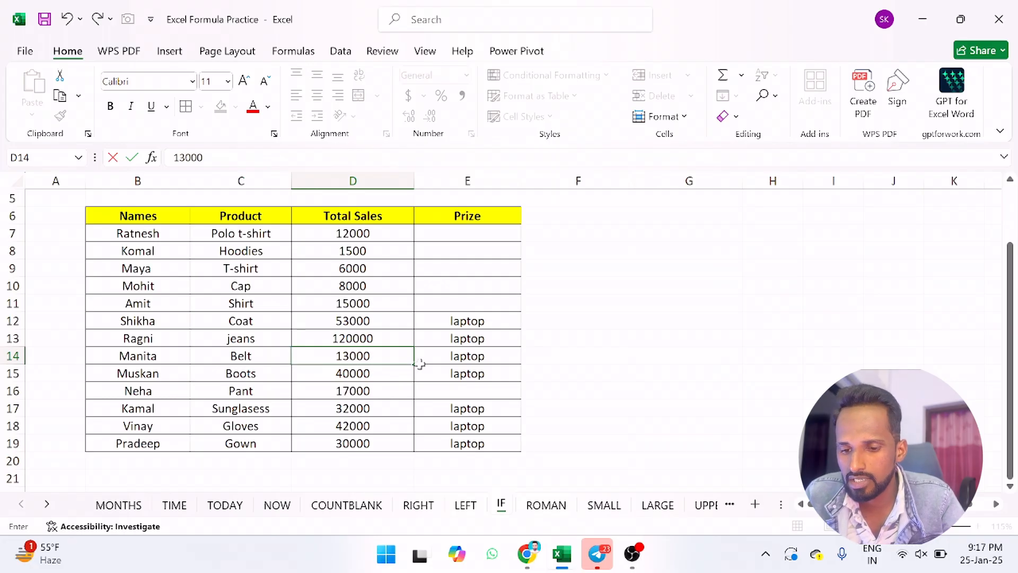
key("Return")
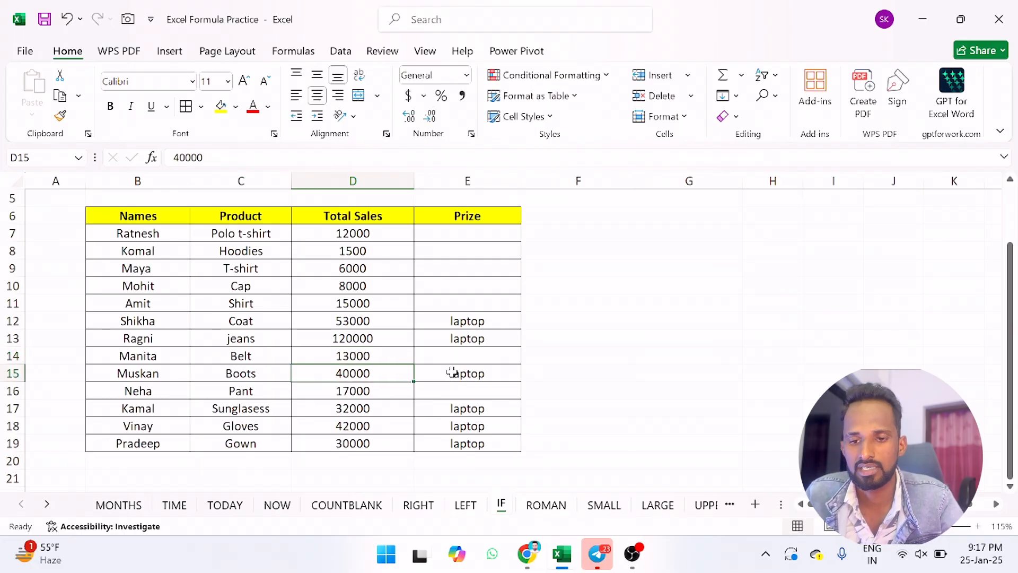
Change the Polo t-shirt row's total sales in D7 to 24000 to test the IF prize formula
left_click(378, 236)
type("24000")
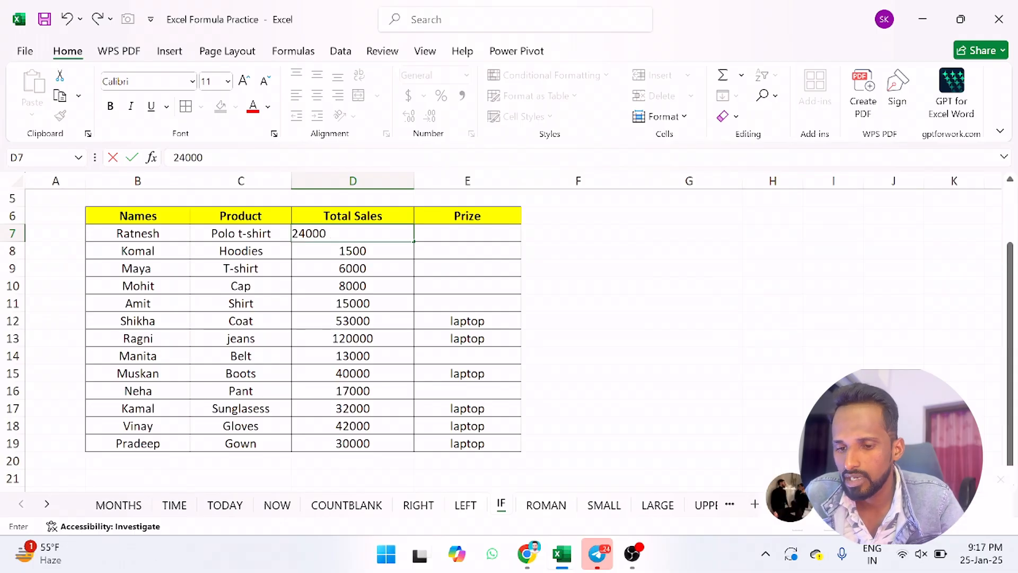
key("Return")
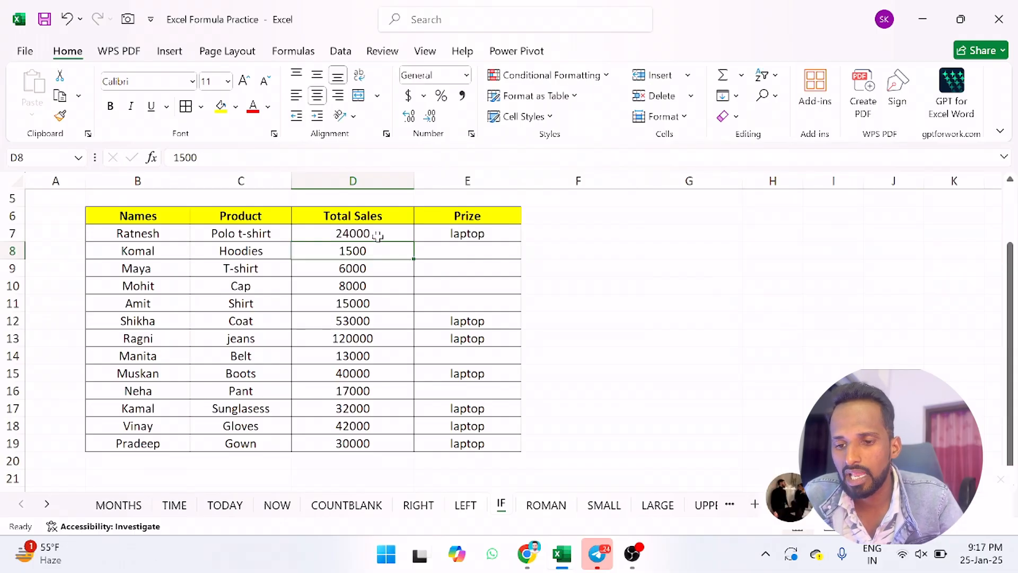
scroll(416, 241, "up", 1)
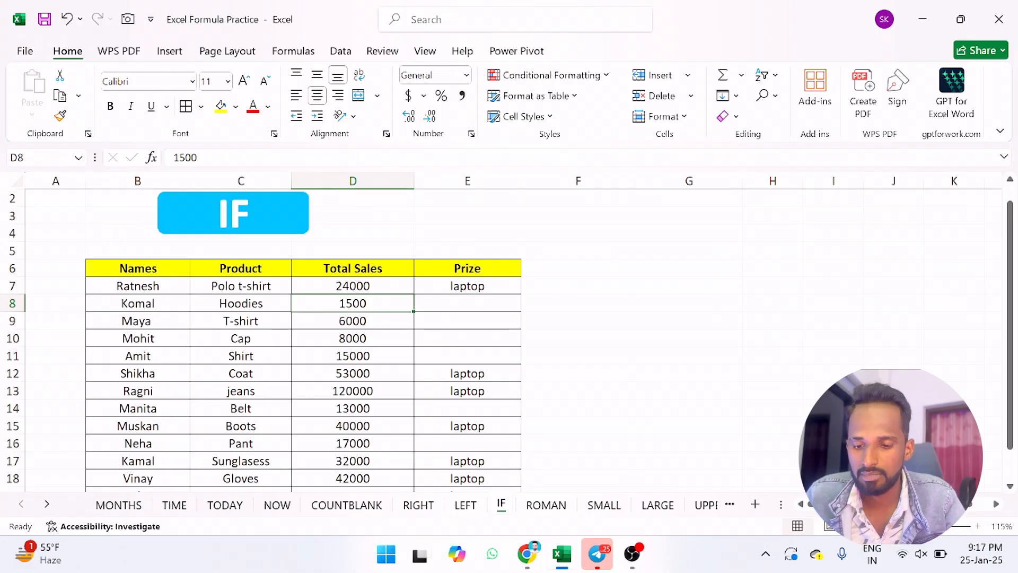
Go to the ROMAN sheet and enter =ROMAN(B7) in C7 to convert the first number
left_click(547, 505)
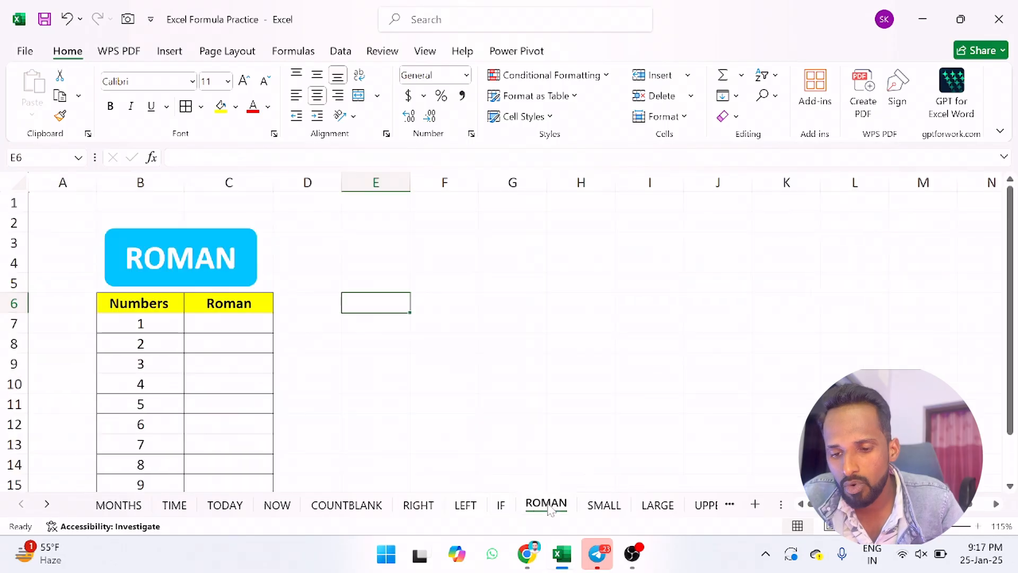
left_click(227, 321)
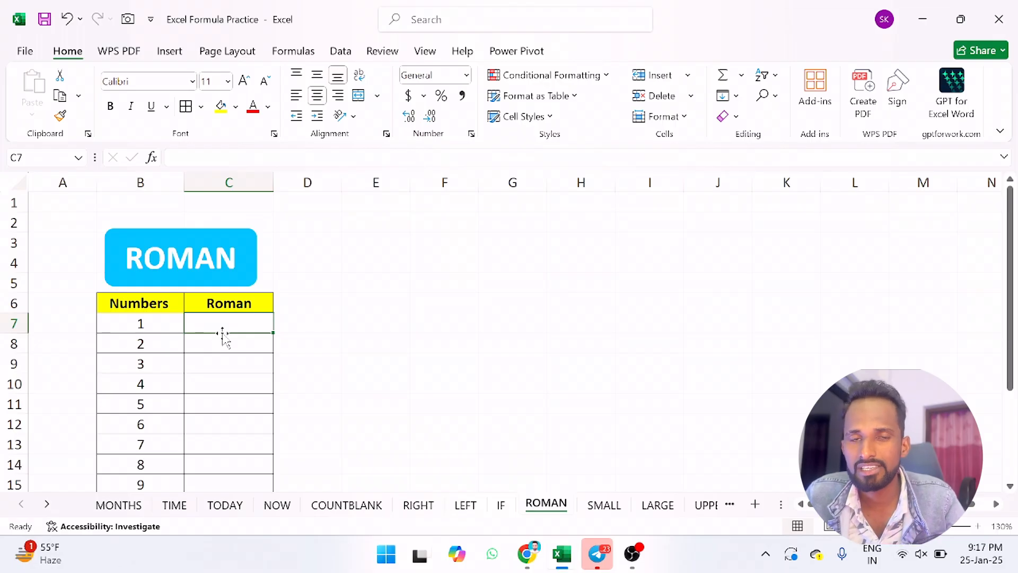
type("=ro")
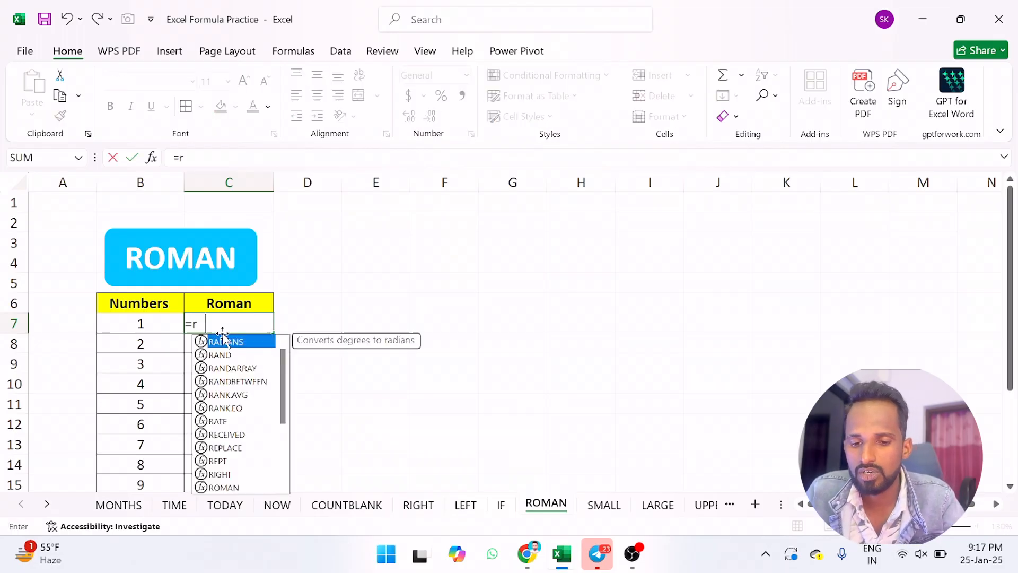
key("Tab")
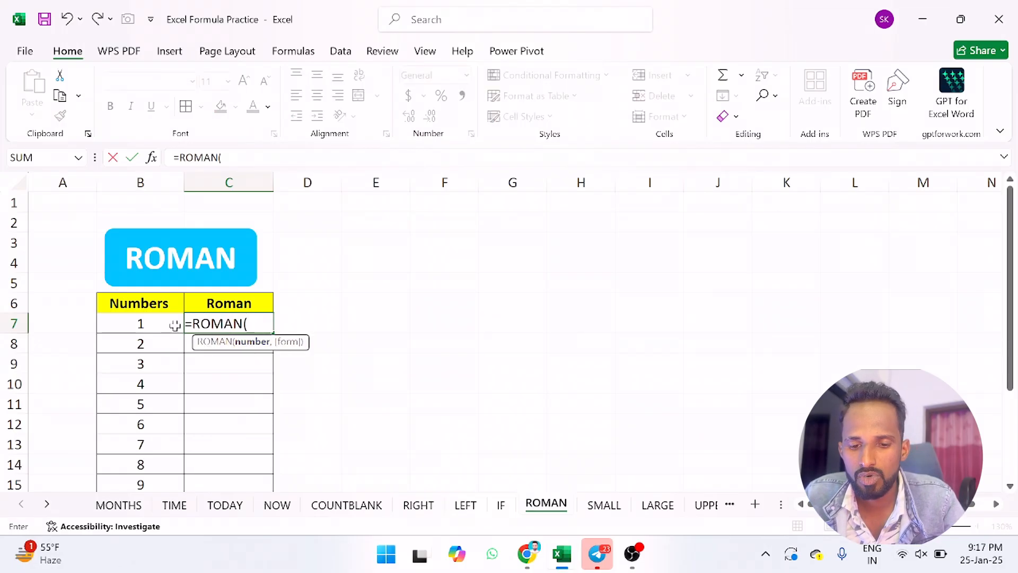
left_click(153, 319)
key("Return")
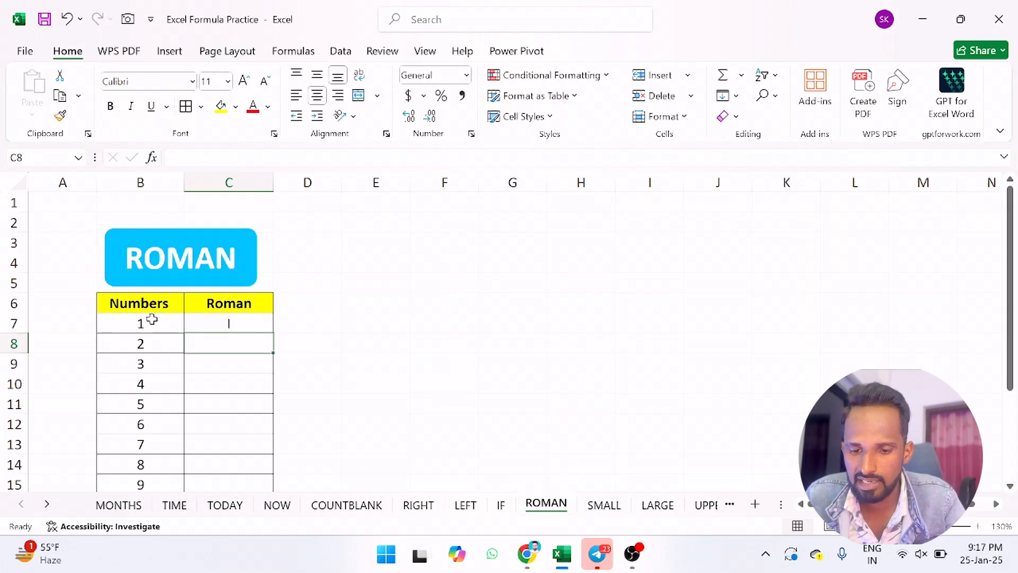
Fill the ROMAN formula from C7 down the Roman column to row 18
left_click(247, 324)
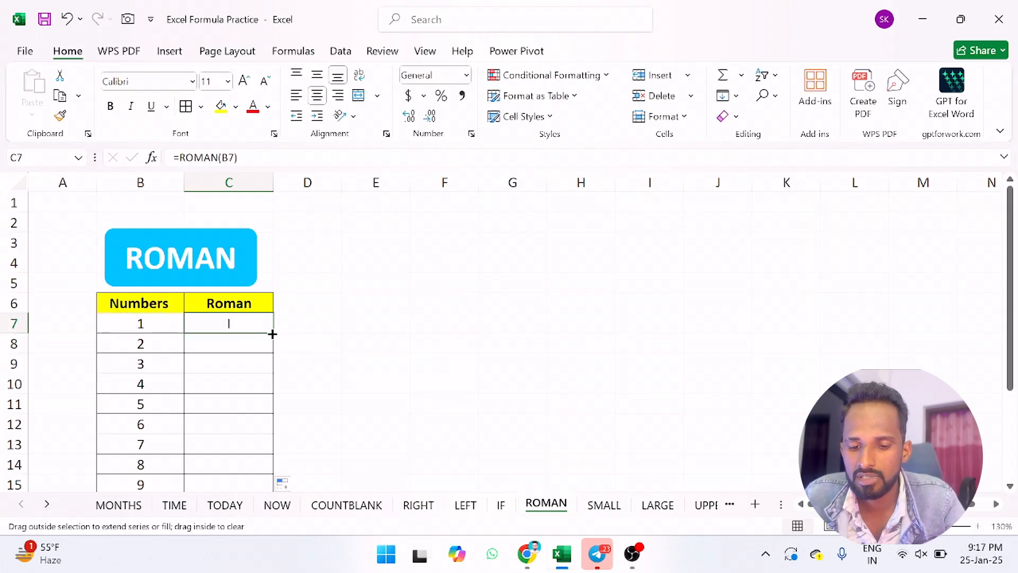
double_click(272, 333)
scroll(233, 404, "down", 2)
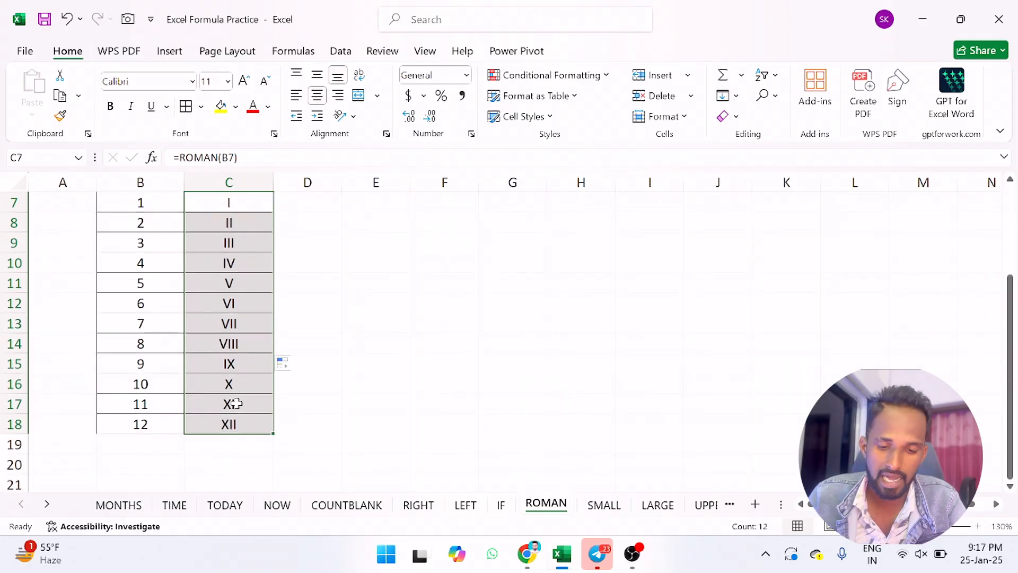
Extend the Numbers list below 12 with 100 in B19 and 1000 in B20 to test their Roman conversion
left_click(164, 449)
type("100")
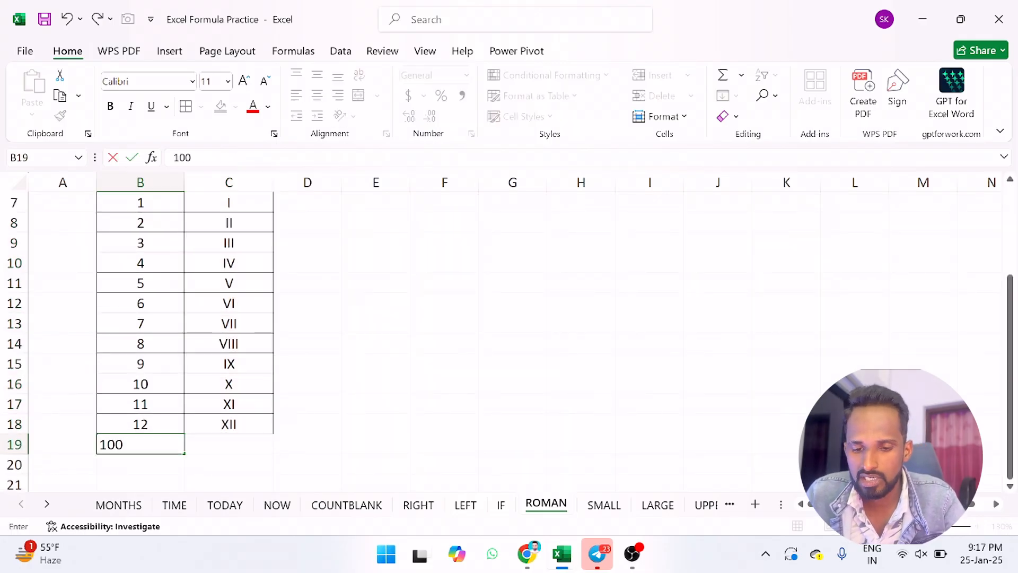
left_click(227, 431)
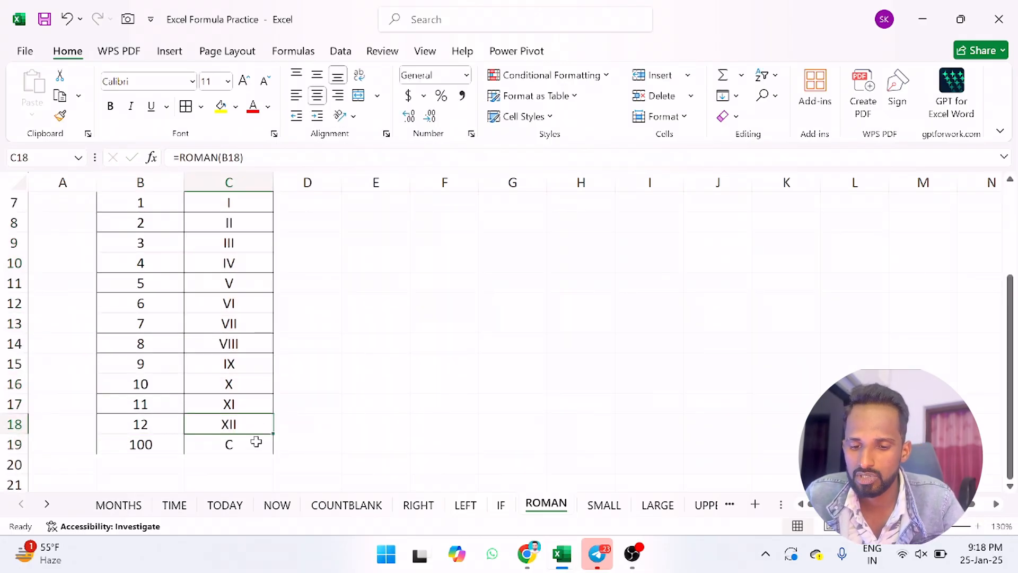
left_click(168, 465)
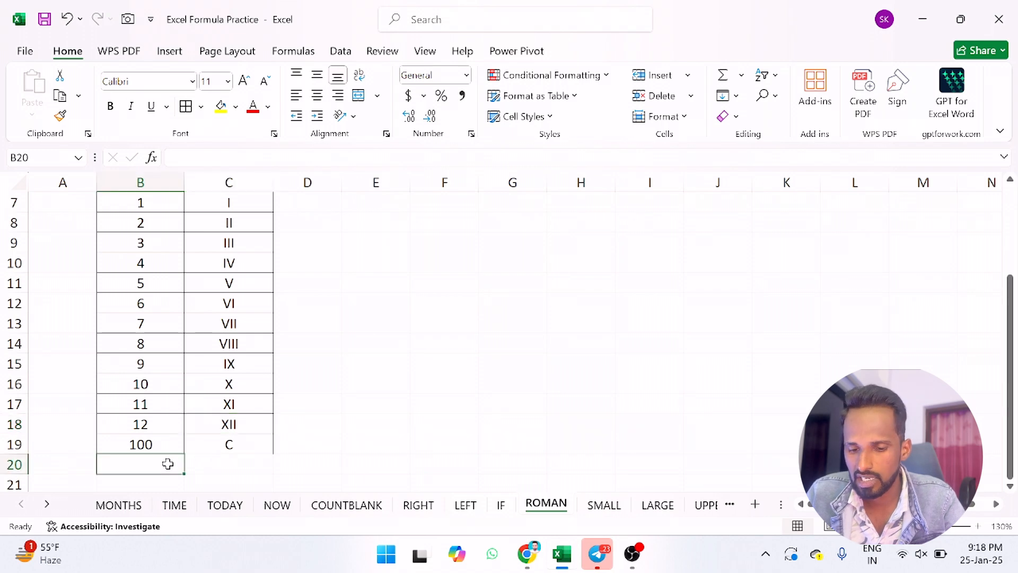
type("000")
key("BackSpace")
key("BackSpace")
key("BackSpace")
type("1000")
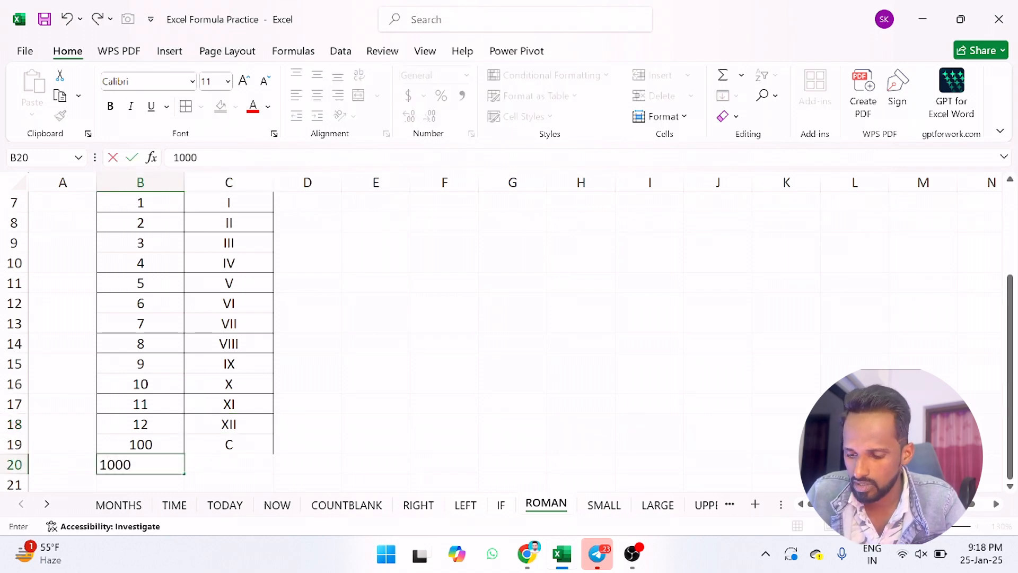
key("Return")
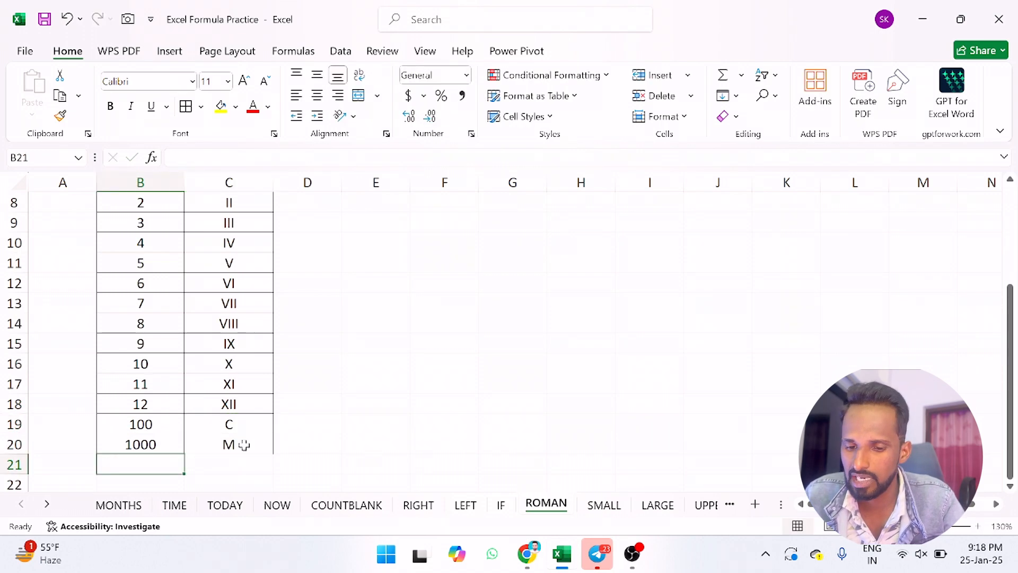
scroll(255, 375, "up", 3)
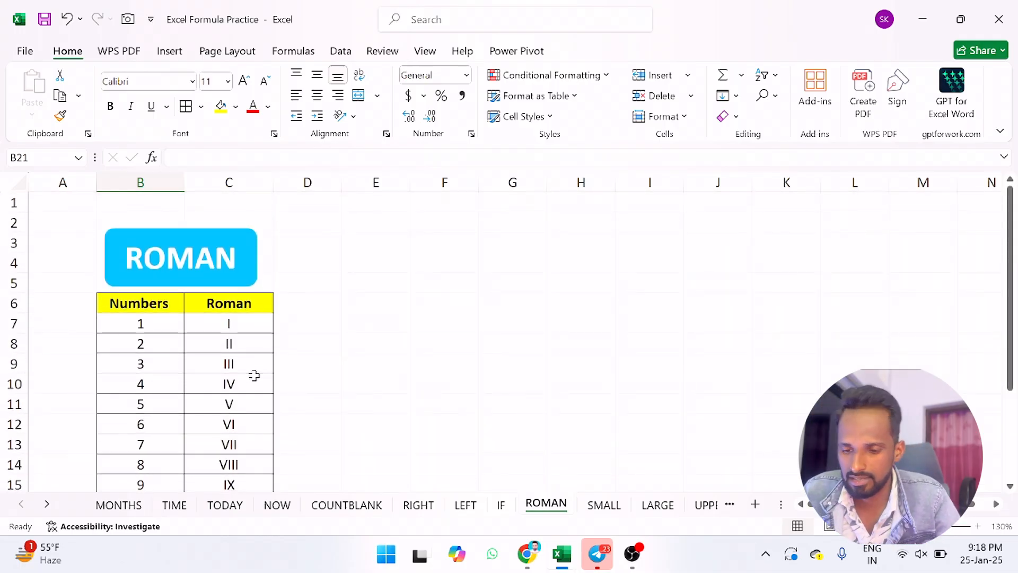
Go to the SMALL sheet and enter =SMALL(C8:C18,1) in D8 to return the lowest total sales
left_click(605, 505)
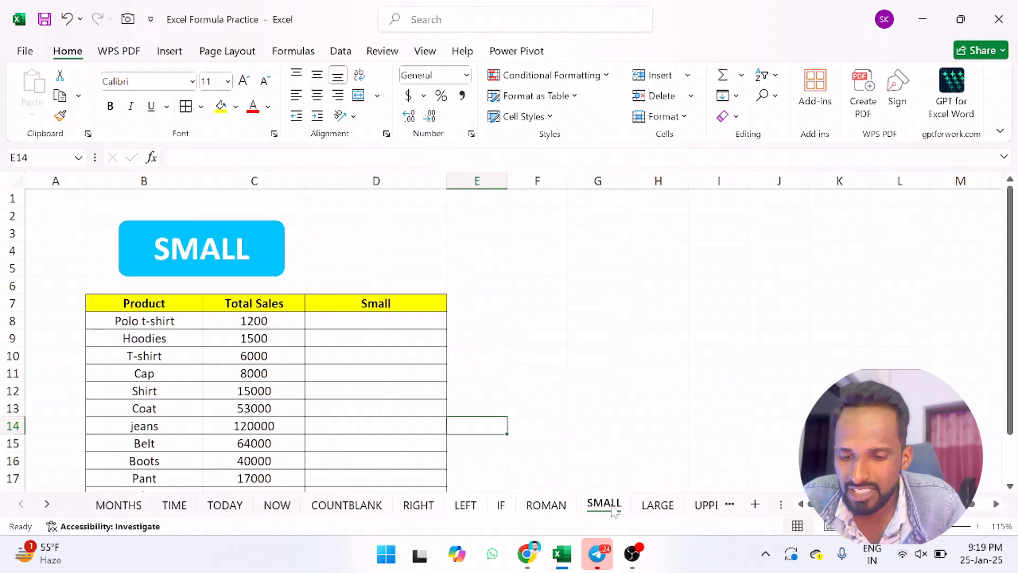
scroll(292, 337, "down", 1)
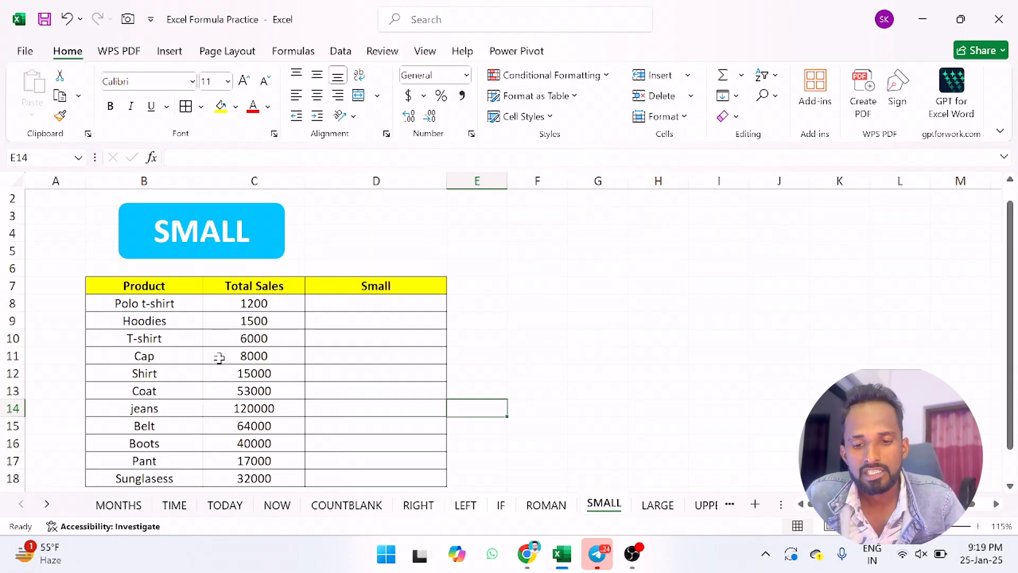
left_click_drag(254, 305, 257, 475)
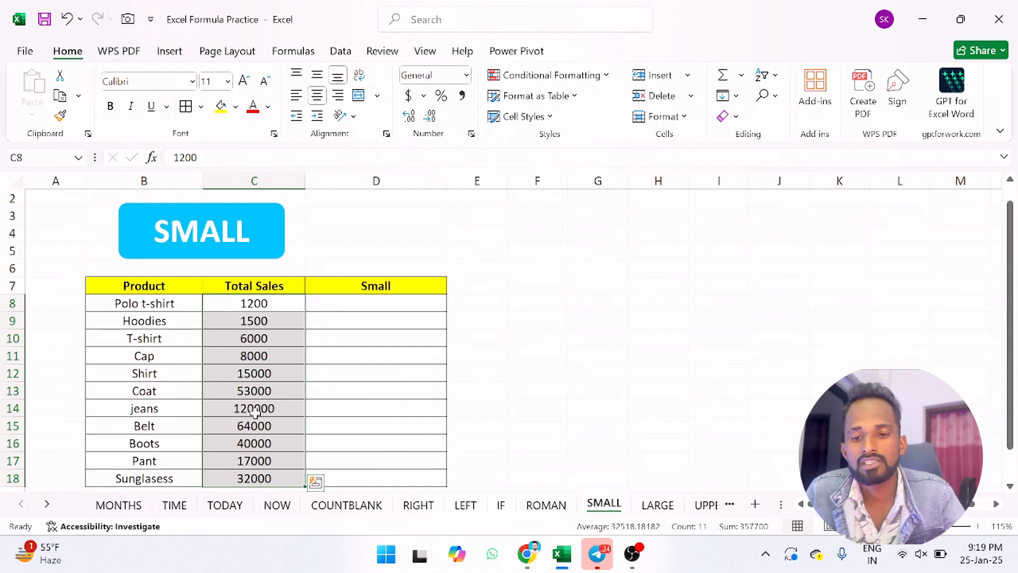
left_click(372, 300)
type("=s")
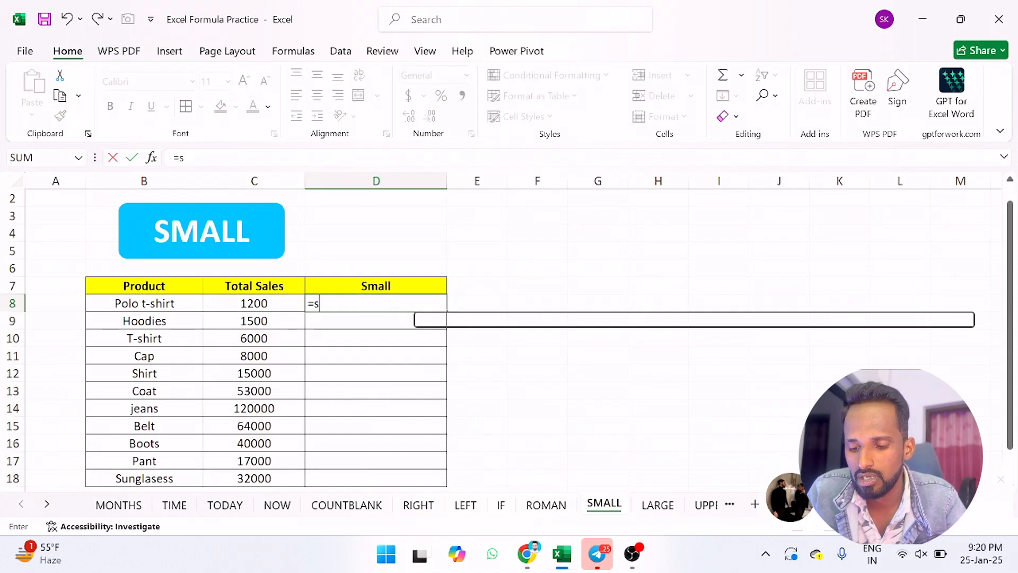
type("ma")
key("Tab")
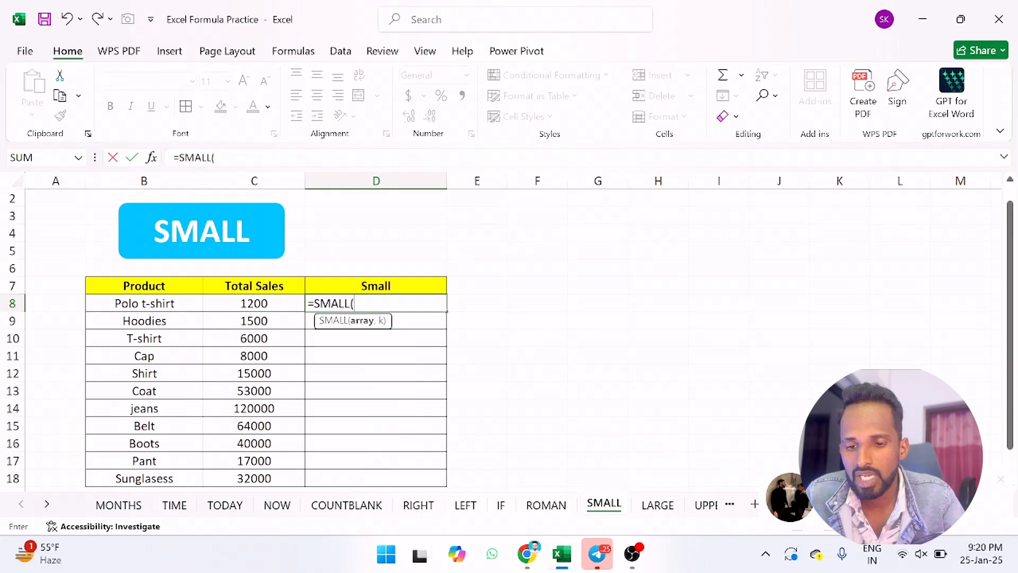
left_click_drag(256, 303, 264, 470)
type(",1")
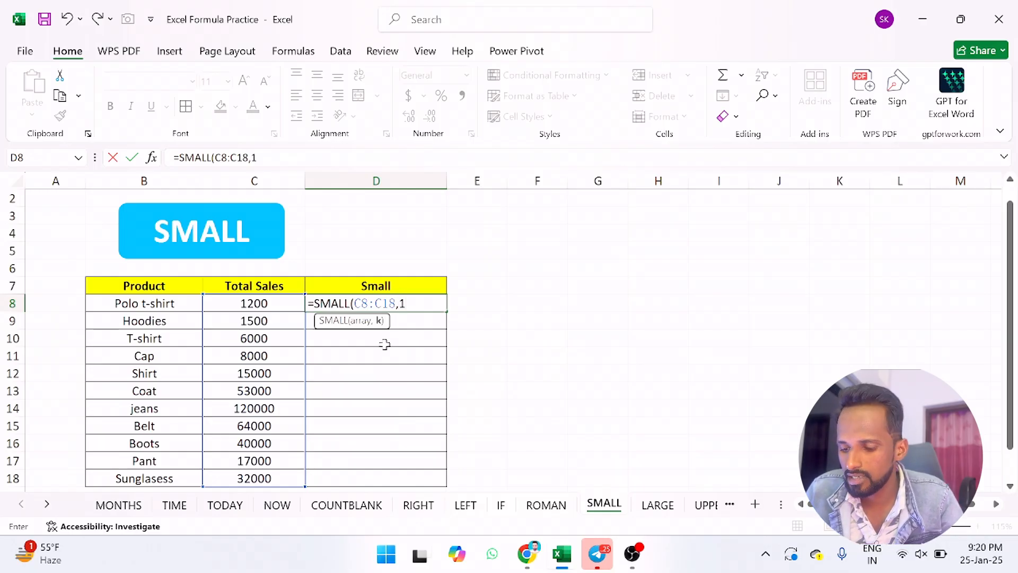
key("Return")
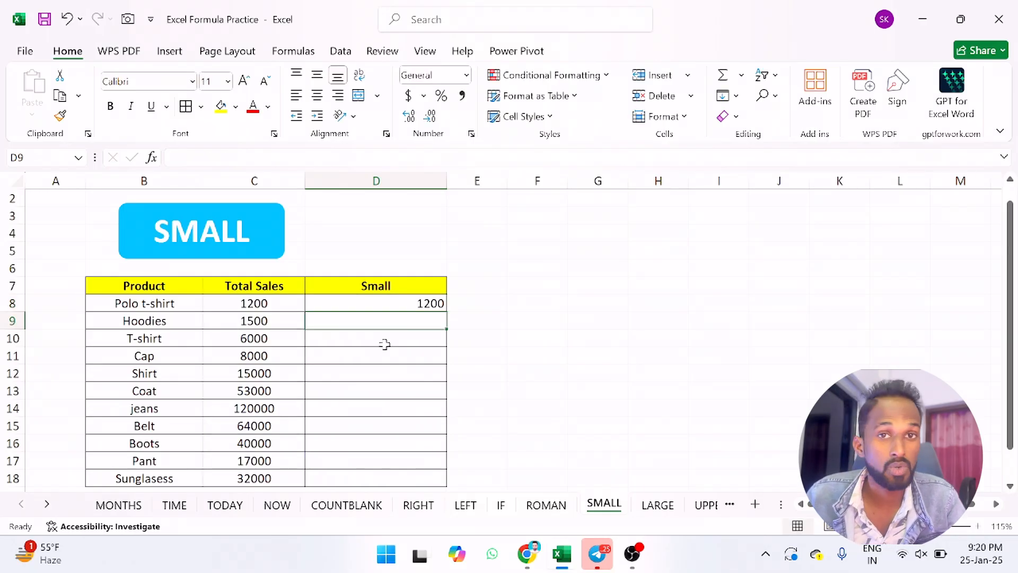
Change the k argument of the SMALL formula in D8 to 2 for the second-lowest sales
double_click(417, 303)
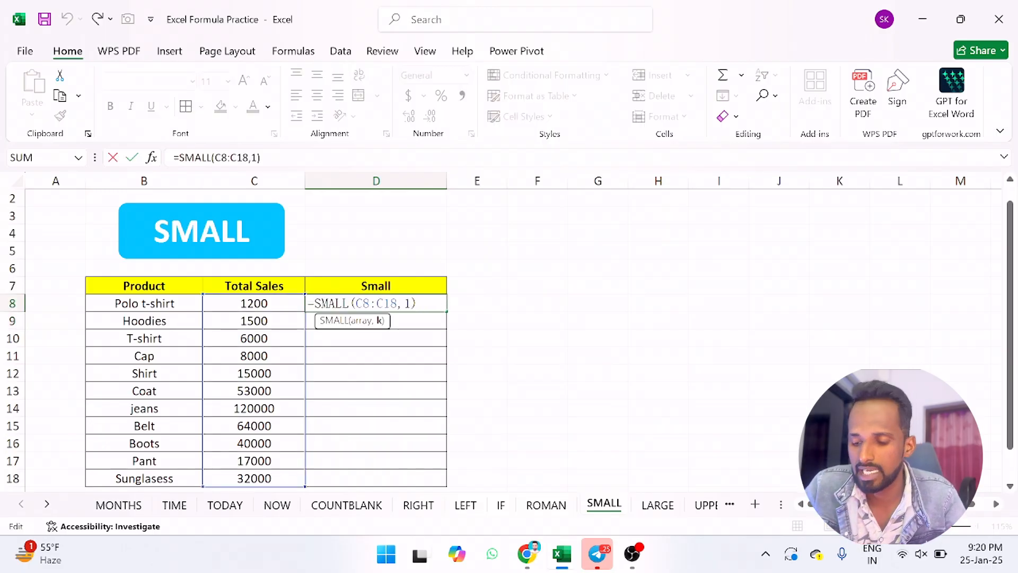
key("BackSpace")
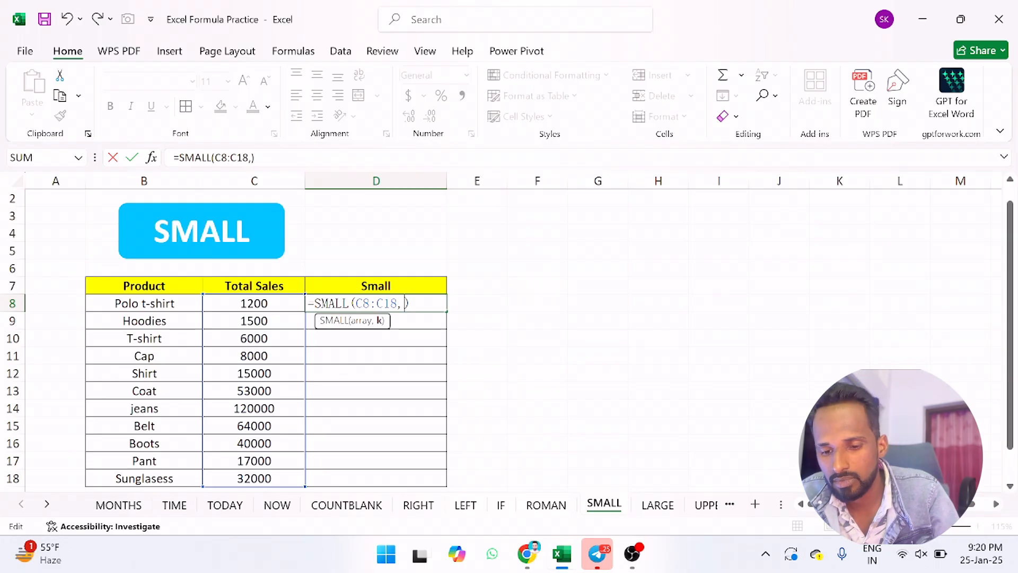
type("2")
key("Return")
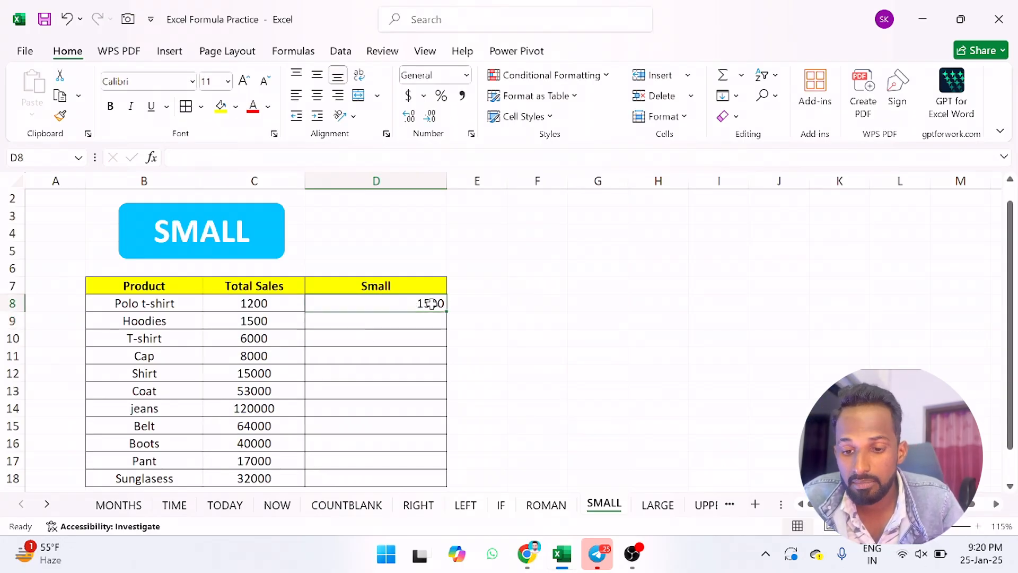
Set the k argument of the SMALL formula in D8 to 3 for the third-lowest sales
double_click(431, 303)
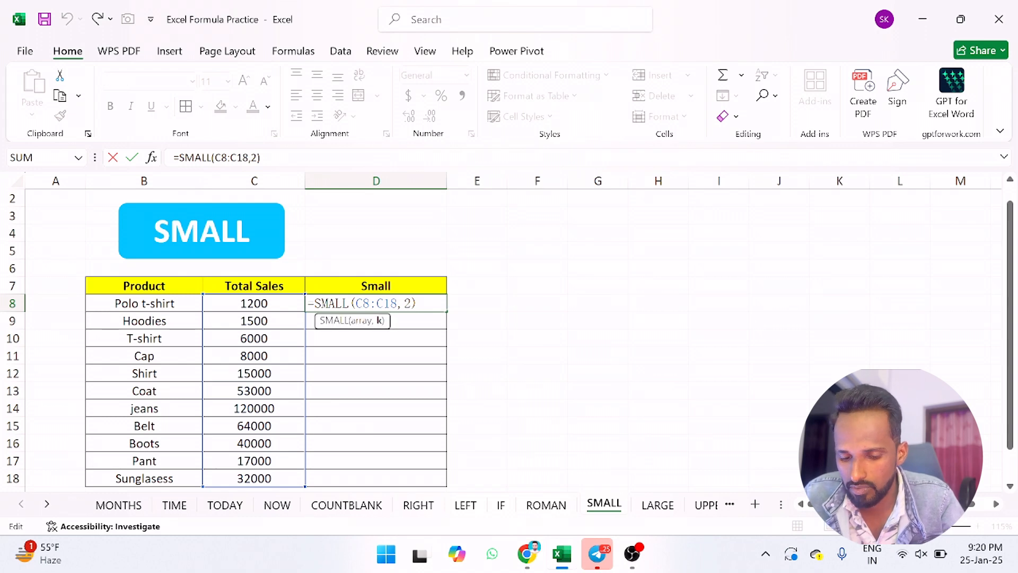
key("BackSpace")
type("3")
key("Return")
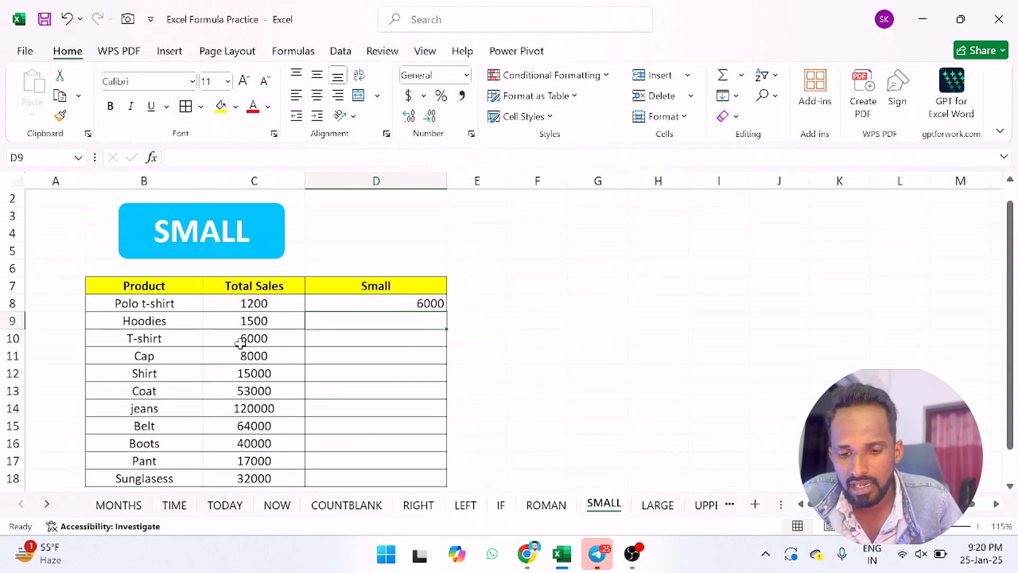
Change the Belt row's total sales in C15 to 4000 to test the SMALL formula
left_click(263, 431)
type("4000")
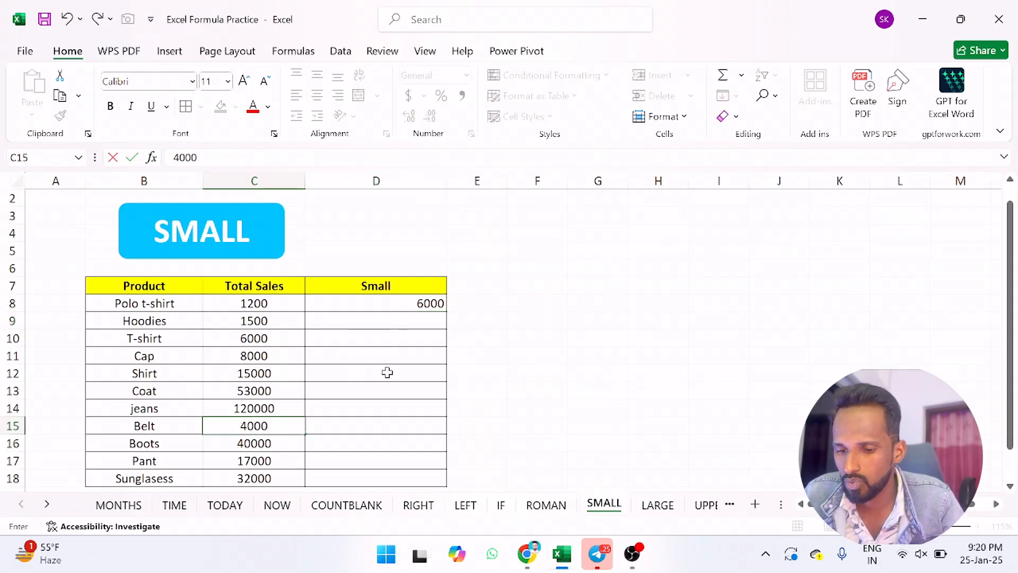
key("Return")
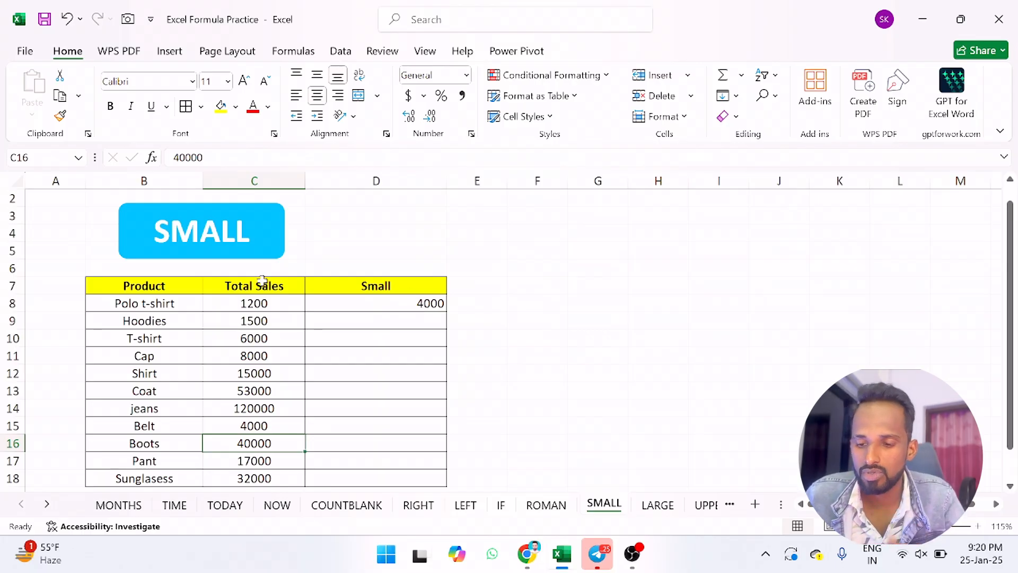
Go to the LARGE sheet and enter =LARGE(C7:C17,1) in E8 to return the highest total sales
left_click(658, 505)
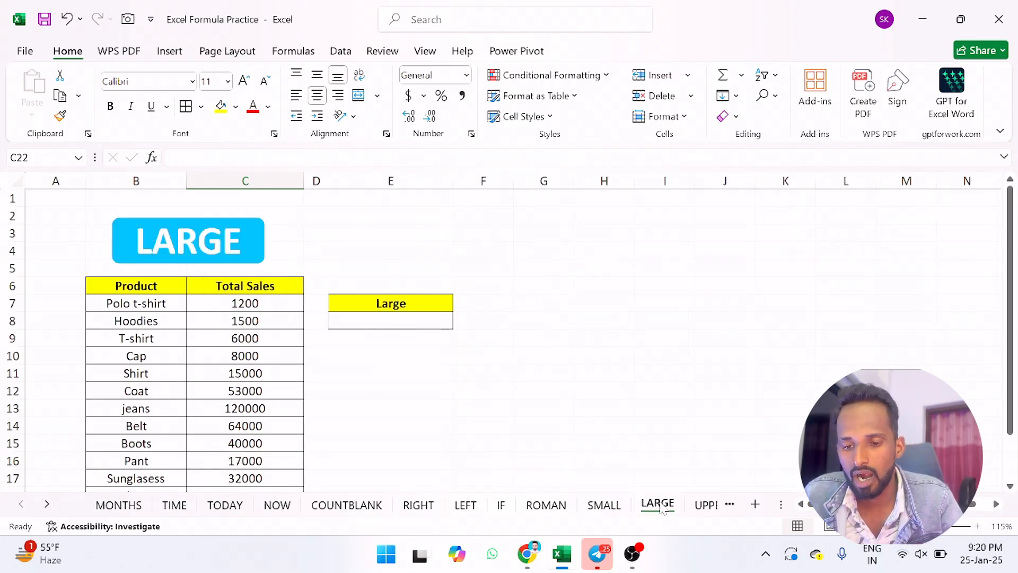
left_click(398, 322)
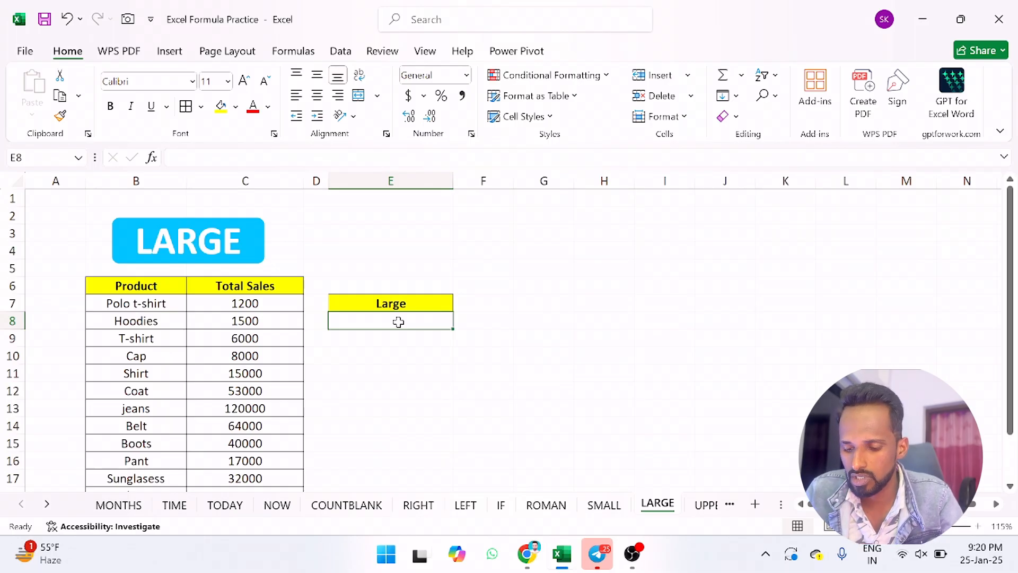
type("=la")
key("Tab")
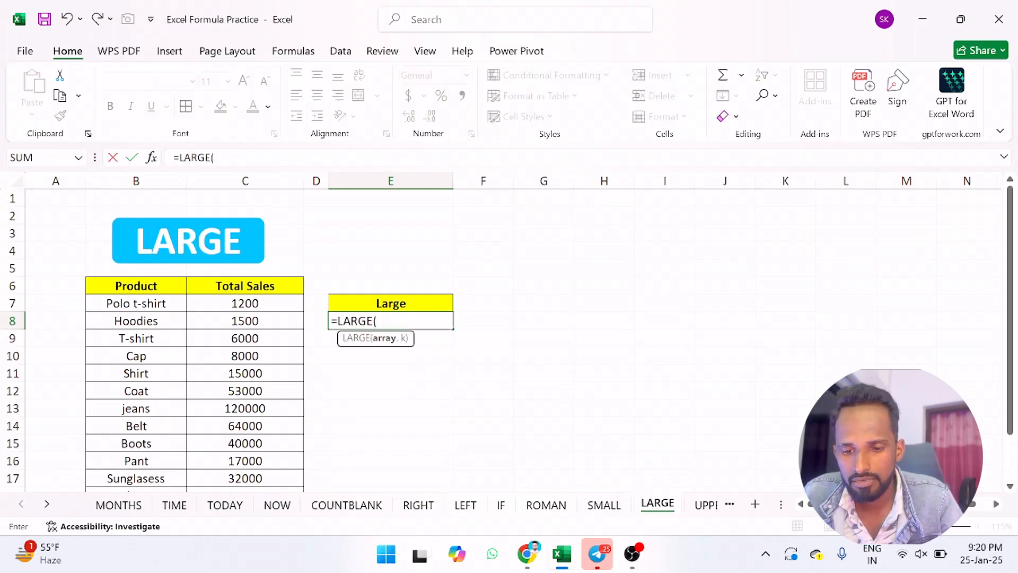
left_click_drag(277, 300, 266, 476)
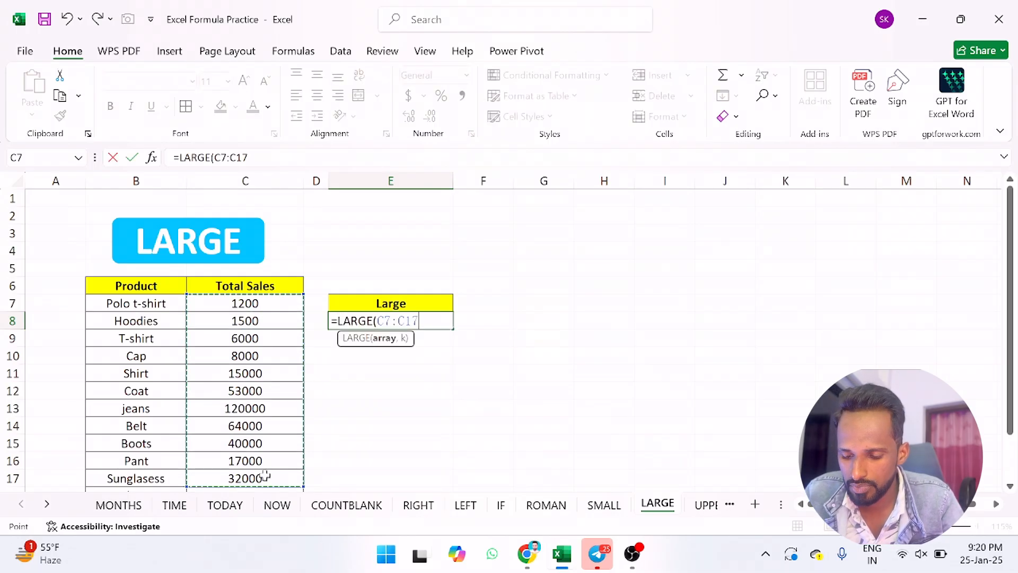
type(",1")
key("Return")
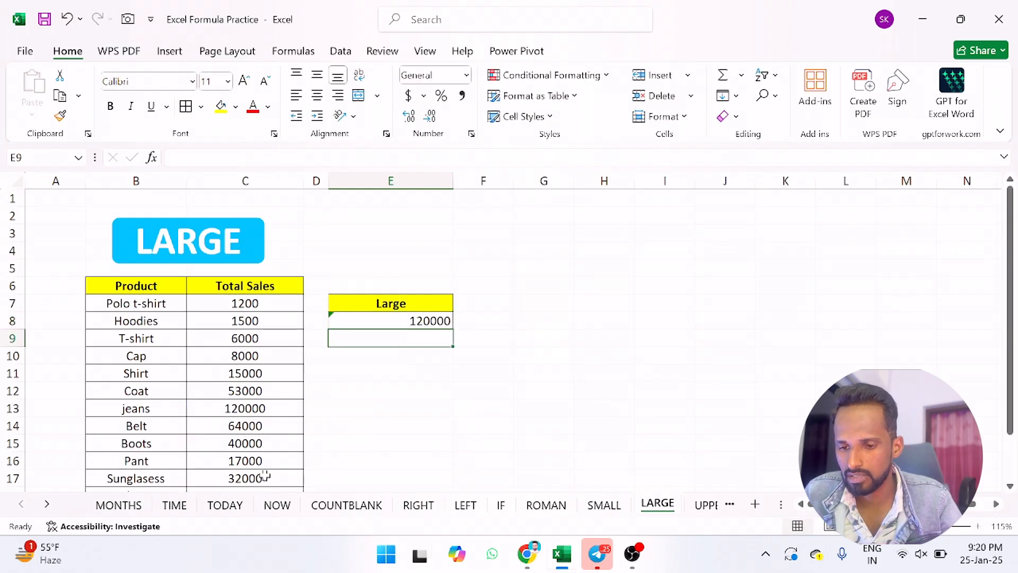
Change the k argument of the LARGE formula in E8 to 2 for the second-highest sales
left_click(429, 318)
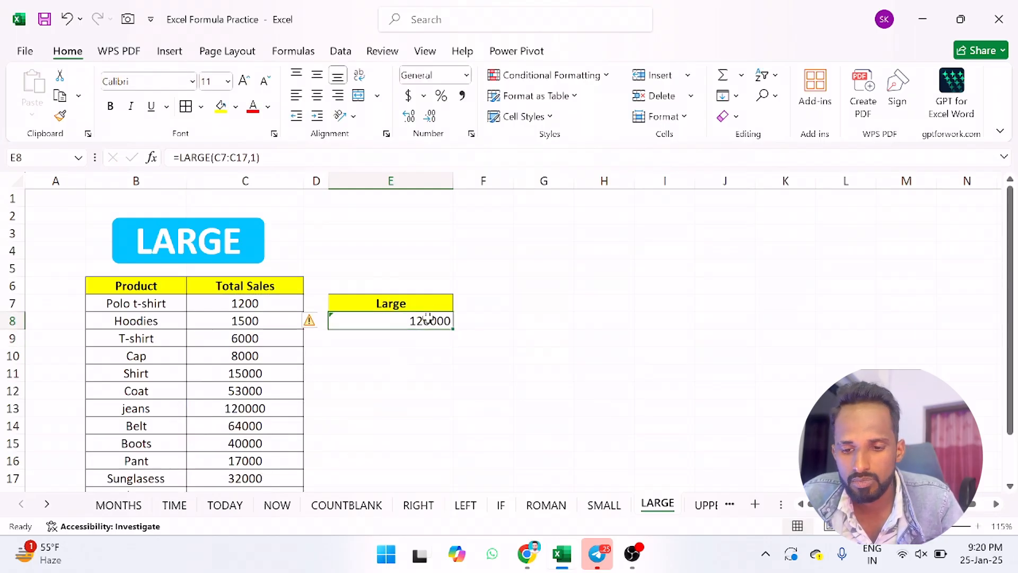
double_click(428, 318)
key("Delete")
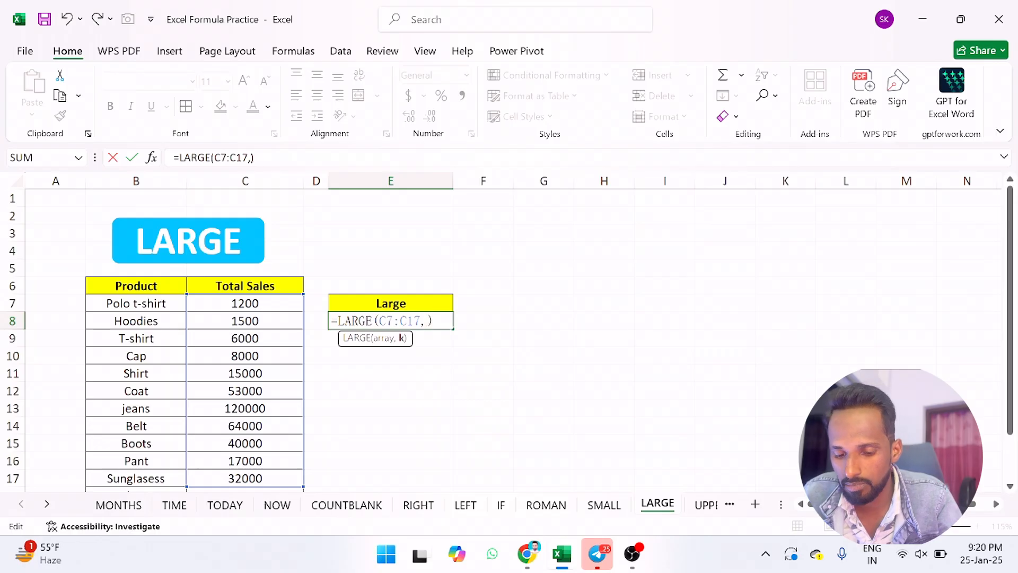
type("2")
key("Return")
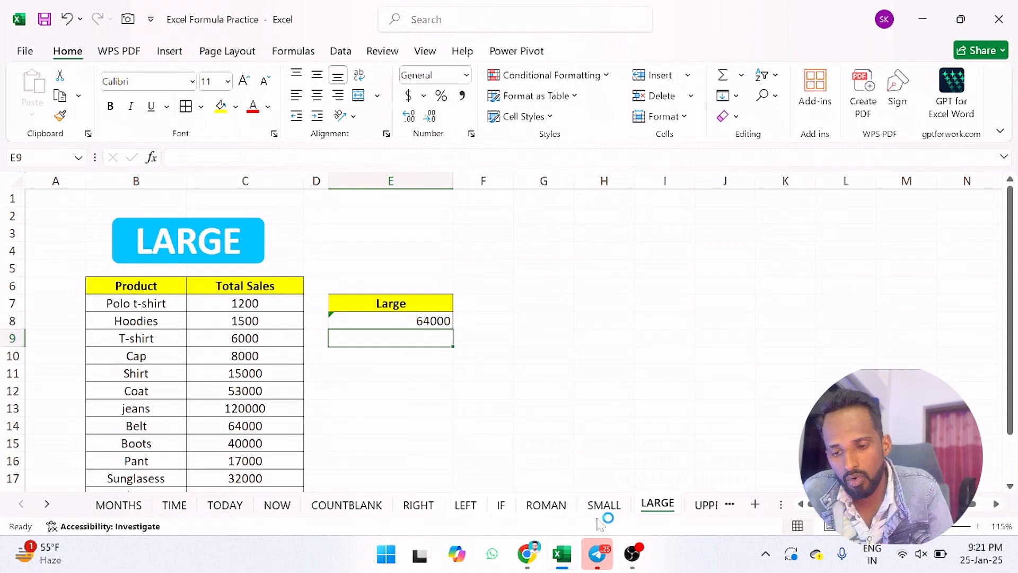
Go to the UPPER sheet holding the lowercase name list
scroll(662, 513, "right", 2)
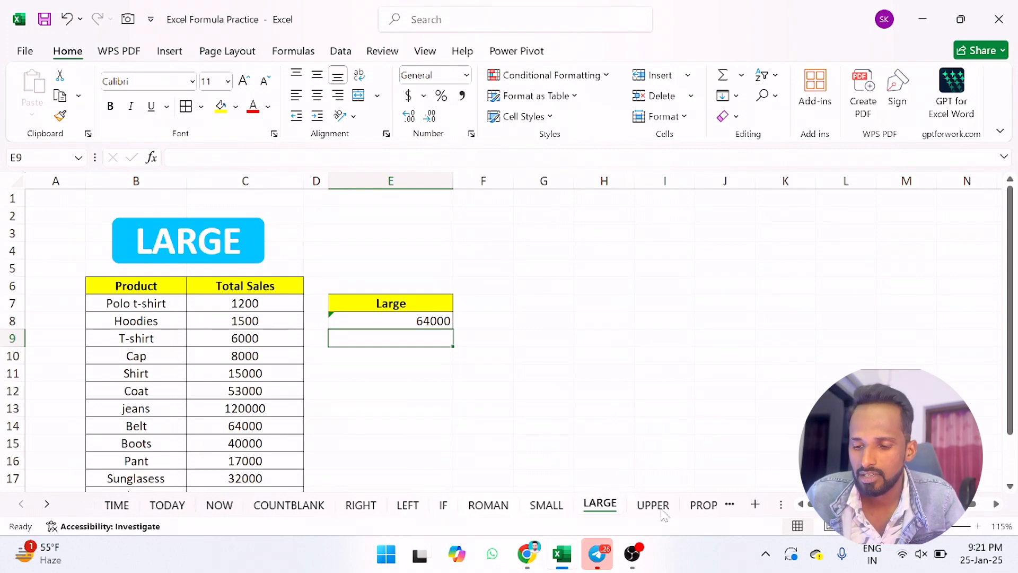
scroll(658, 514, "left", 2)
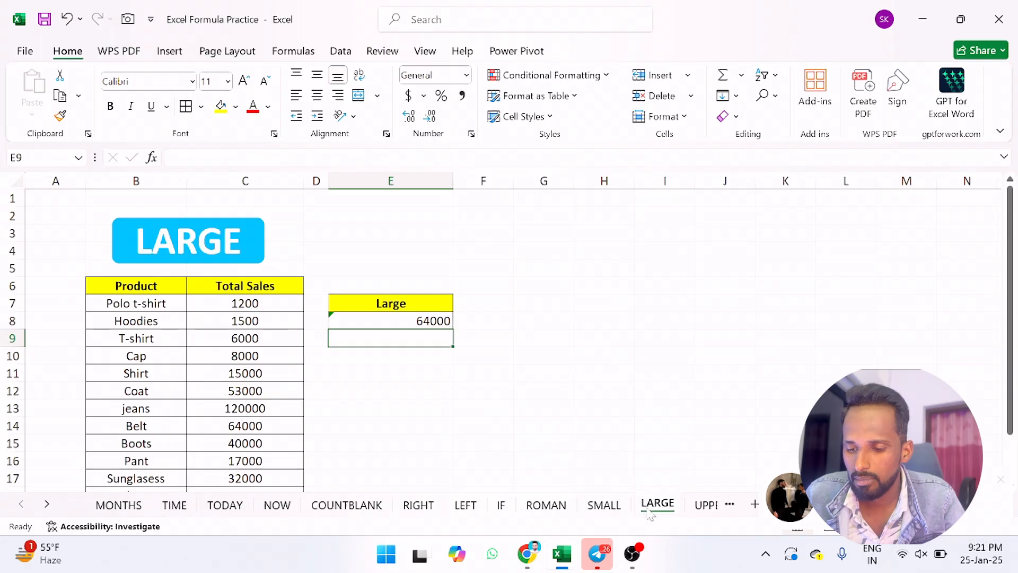
scroll(46, 511, "right", 6)
left_click(46, 510)
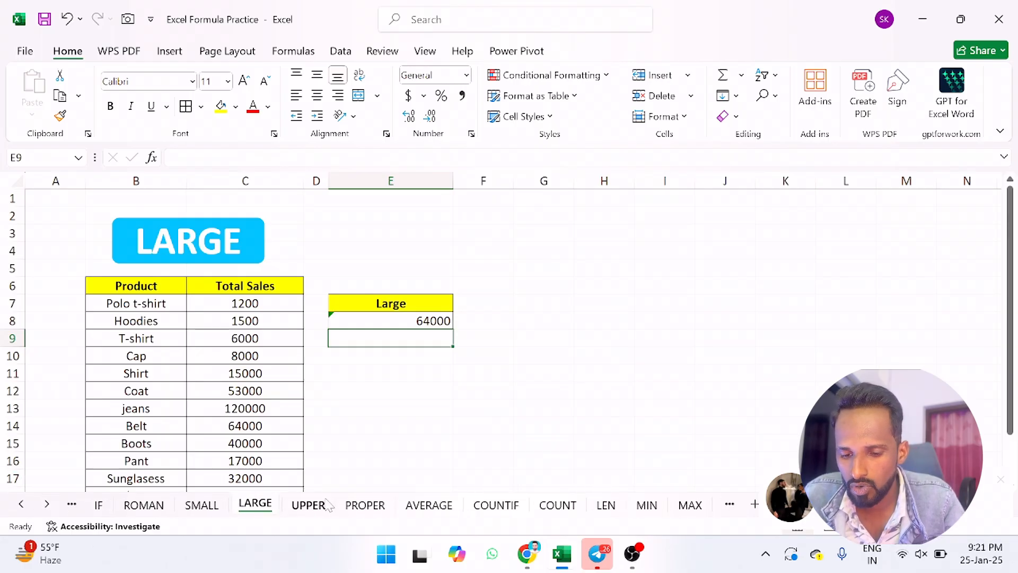
left_click(308, 505)
left_click(232, 330)
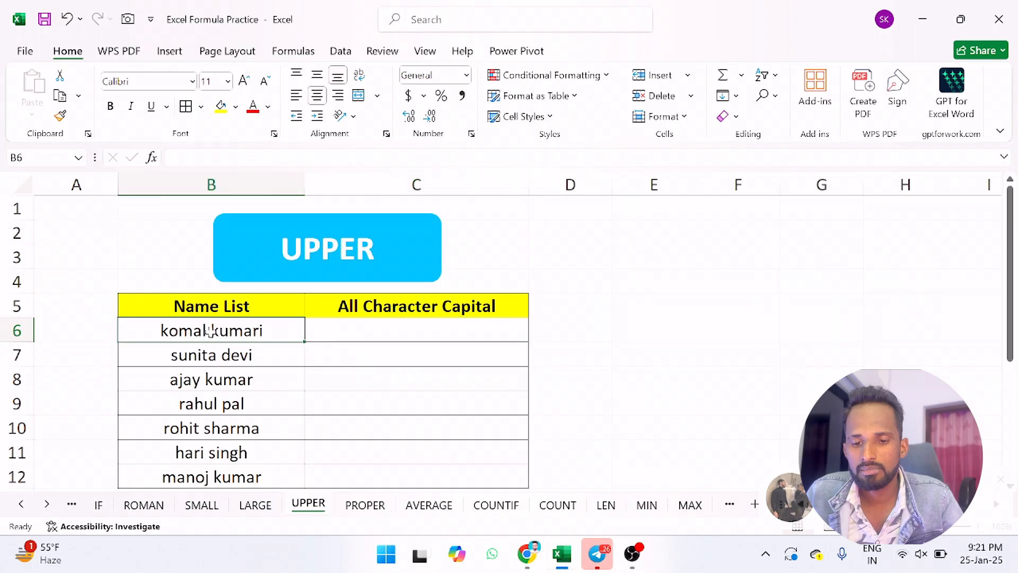
left_click(229, 361)
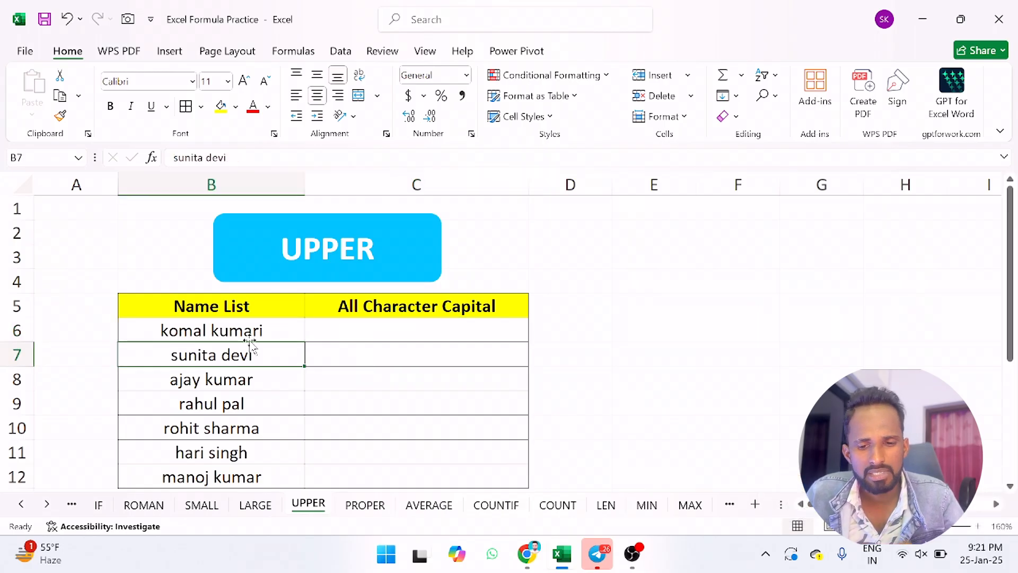
Enter =UPPER(B6) in C6 and fill it down to C12 to capitalise every name in the list
left_click(369, 324)
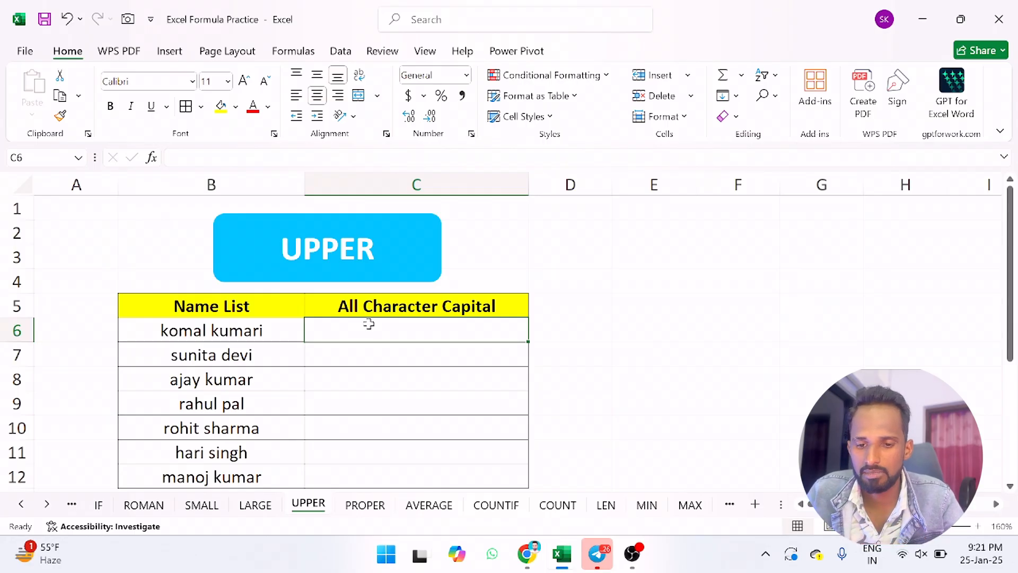
type("=")
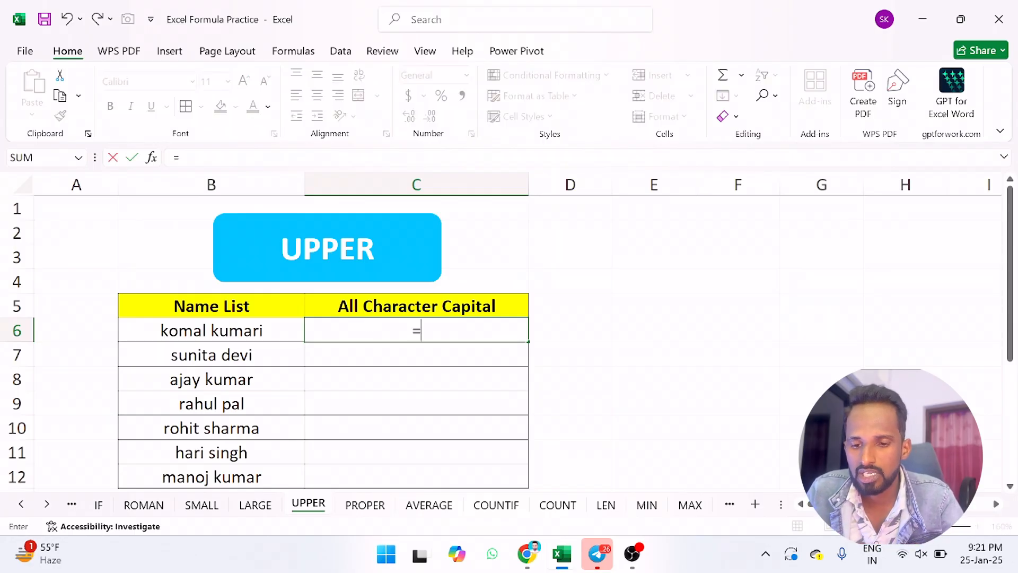
type("upp")
key("Tab")
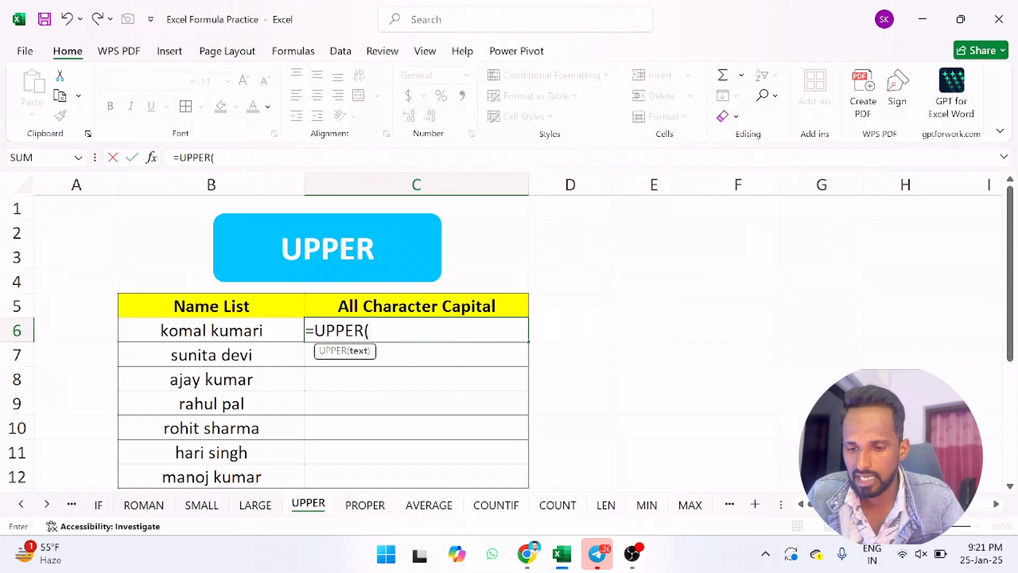
left_click(183, 332)
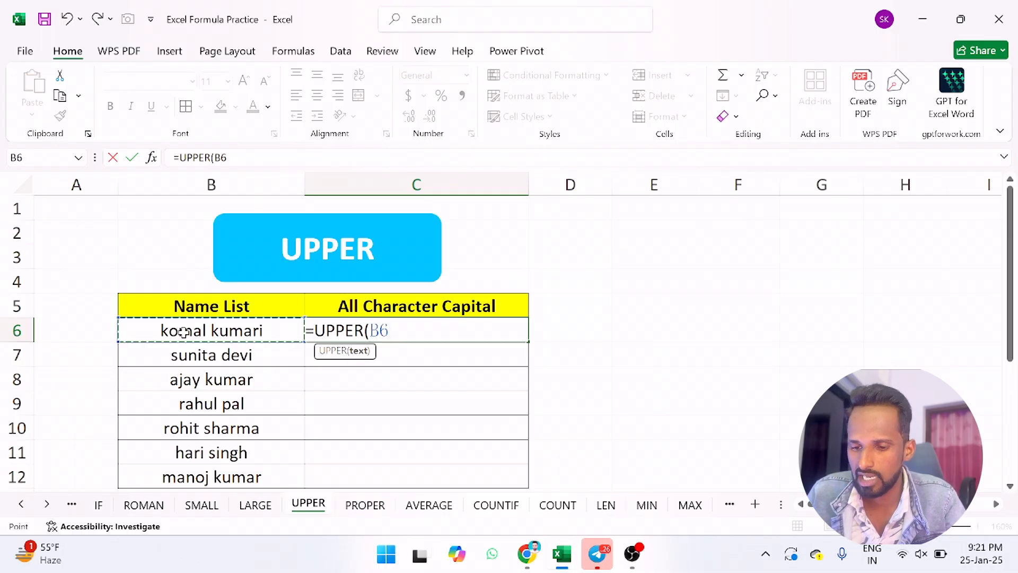
key("Return")
left_click(398, 327)
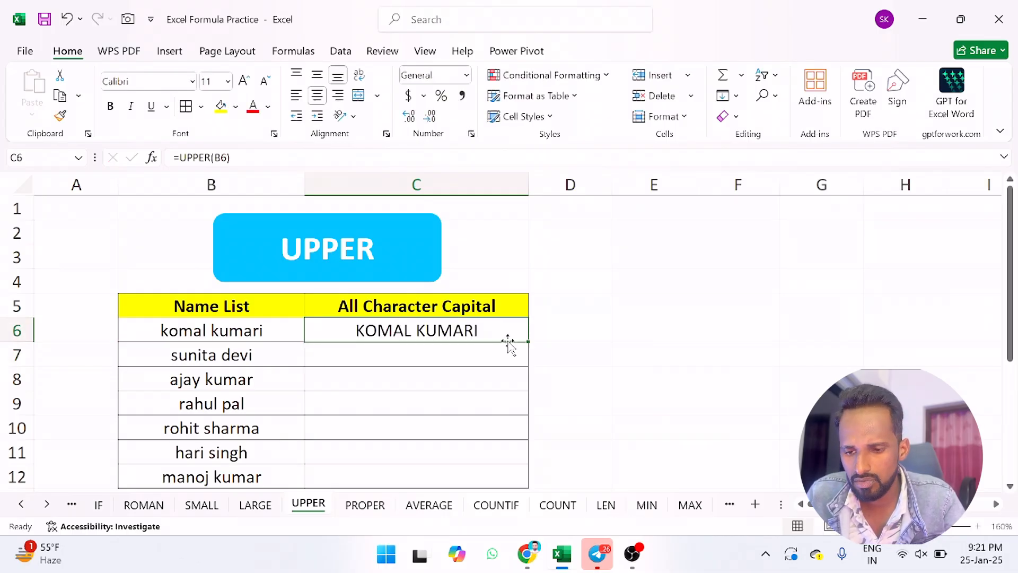
double_click(528, 341)
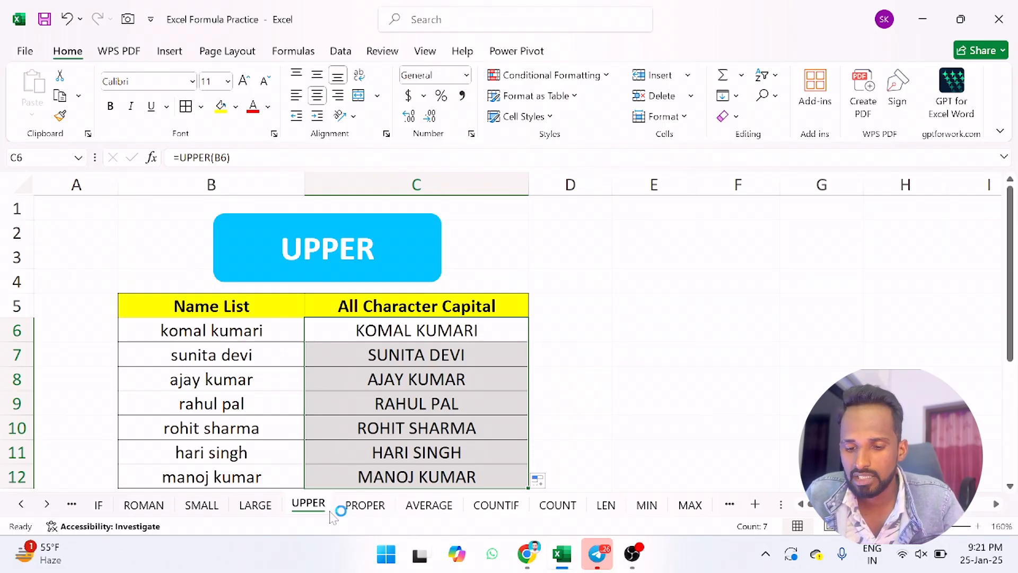
On the PROPER sheet, enter =PROPER(B6) in C6 and fill it down to C13 to capitalise each name's initials
left_click(362, 509)
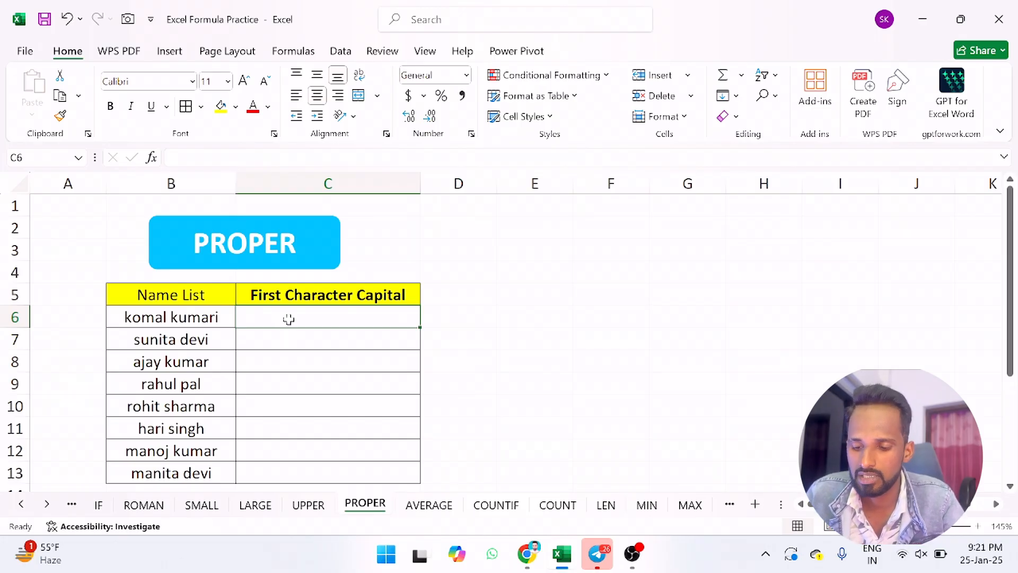
type("=pro")
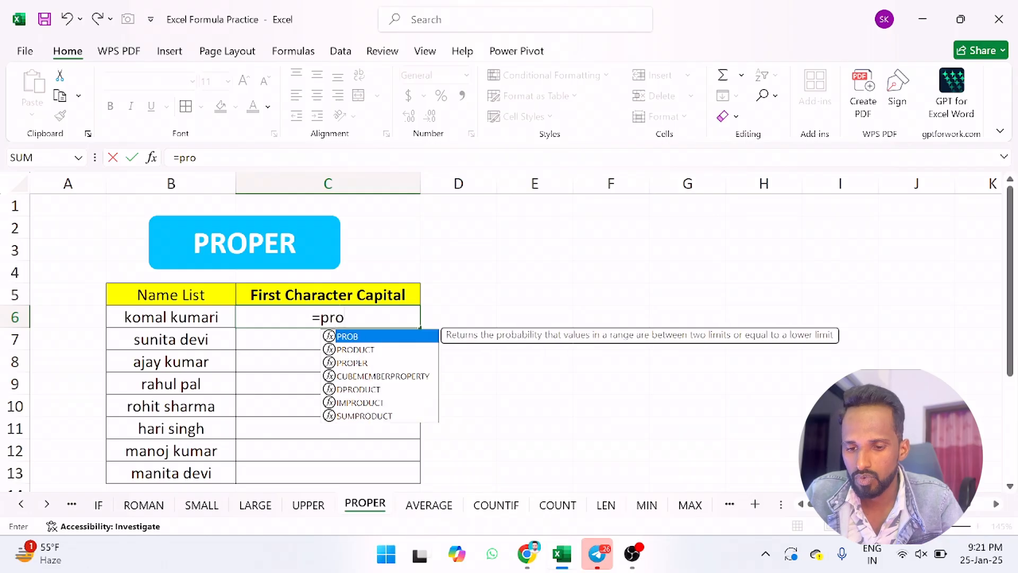
type("p")
key("Tab")
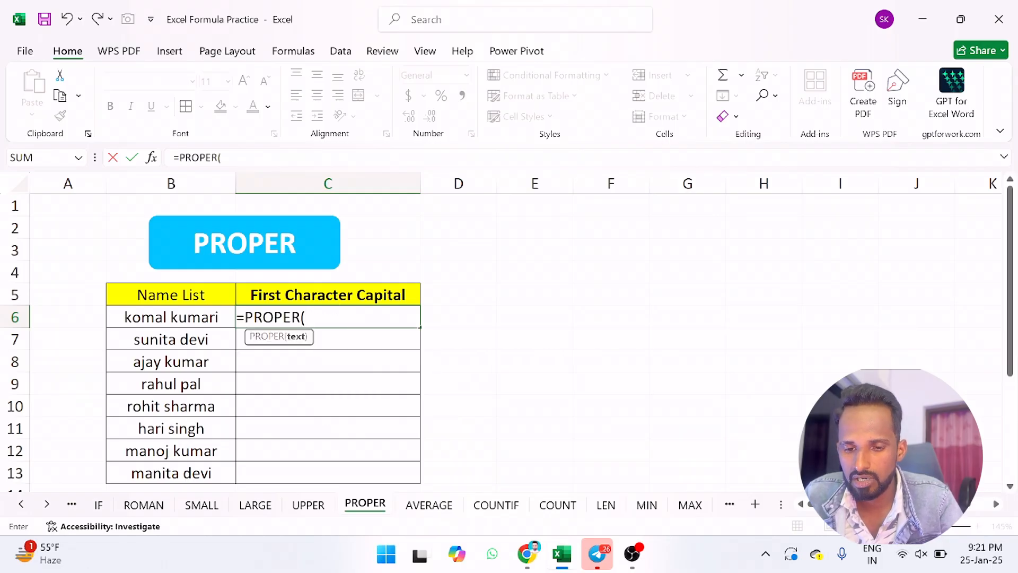
left_click(212, 315)
key("Return")
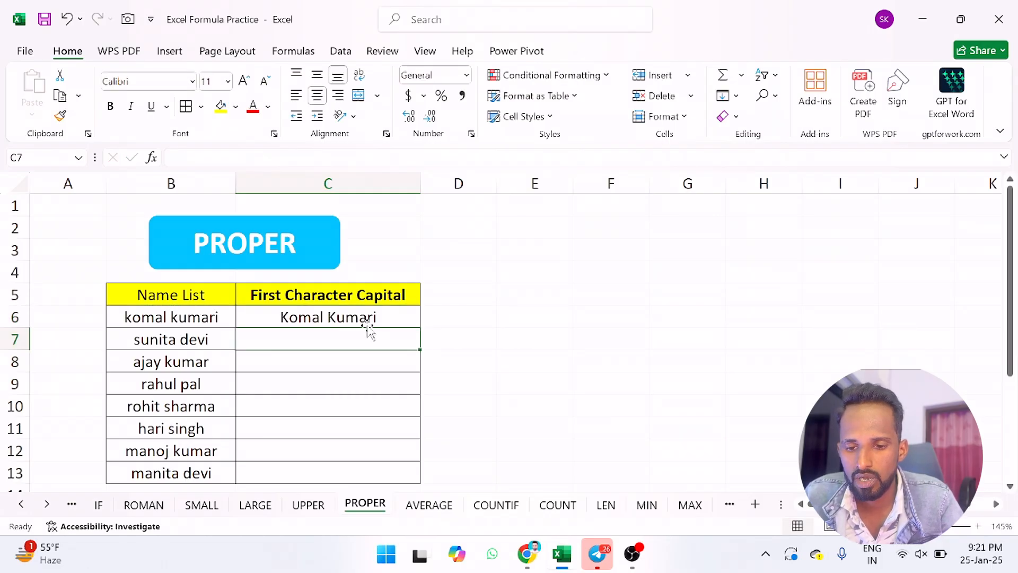
left_click(390, 318)
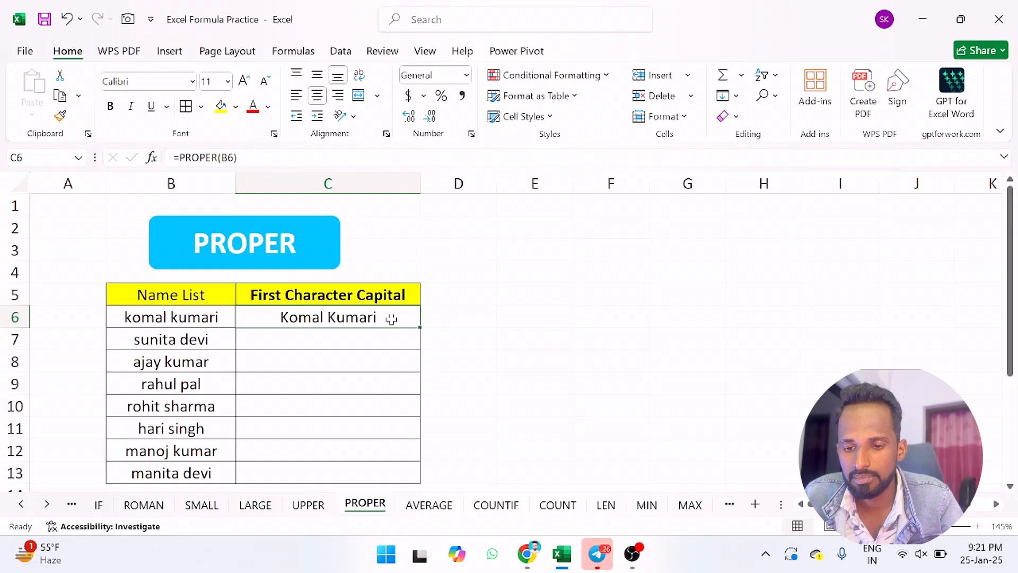
double_click(419, 328)
left_click(294, 344)
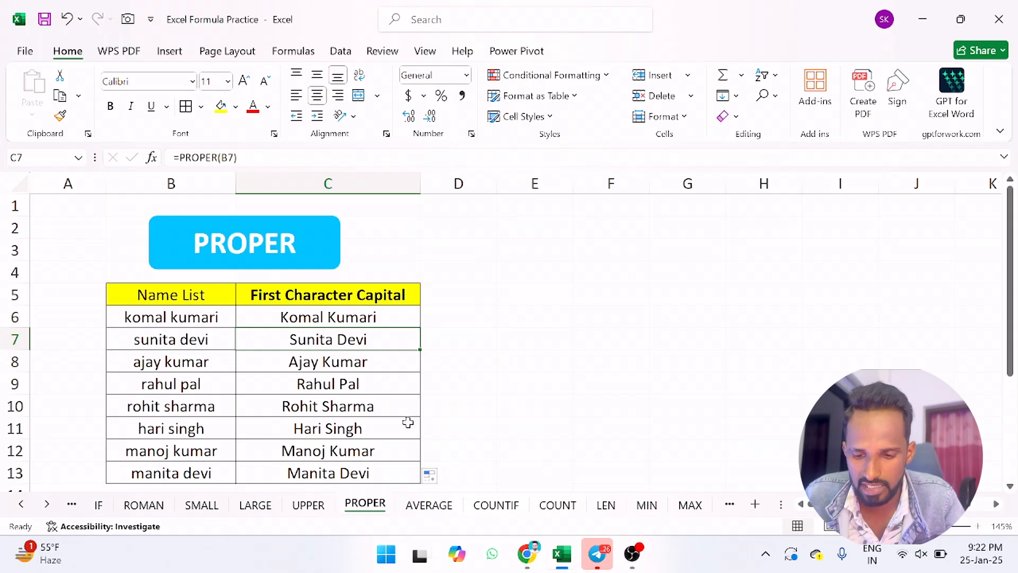
Go to the AVERAGE sheet and review its monthly Jeans, T-shirt and Coat columns
left_click(425, 505)
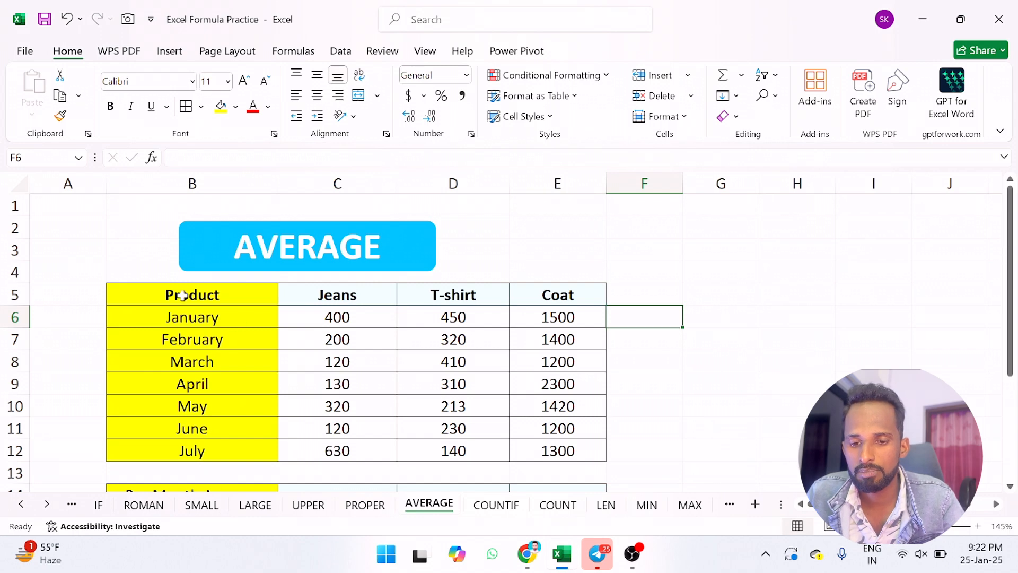
left_click(175, 320)
left_click(353, 317)
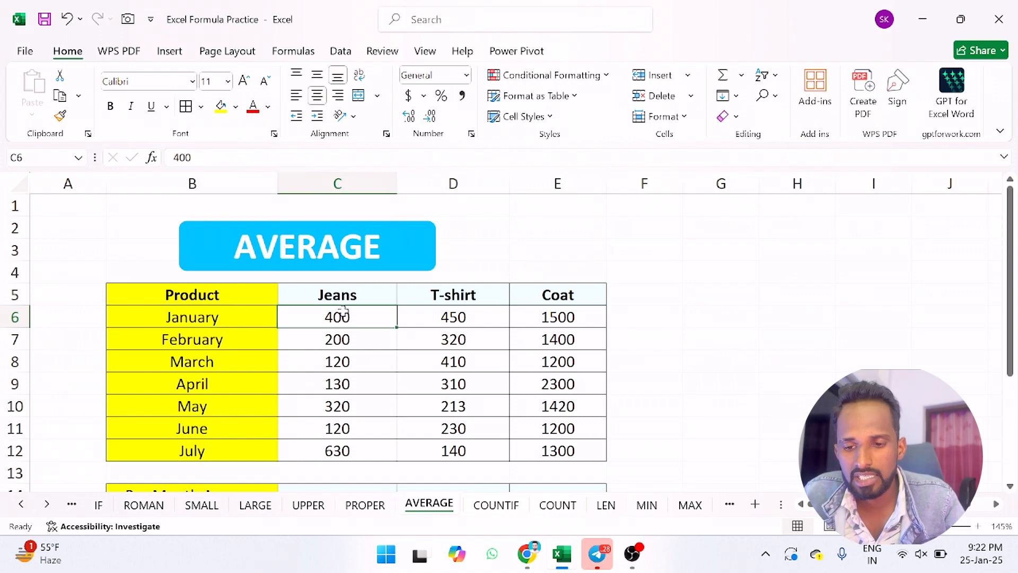
left_click(477, 298)
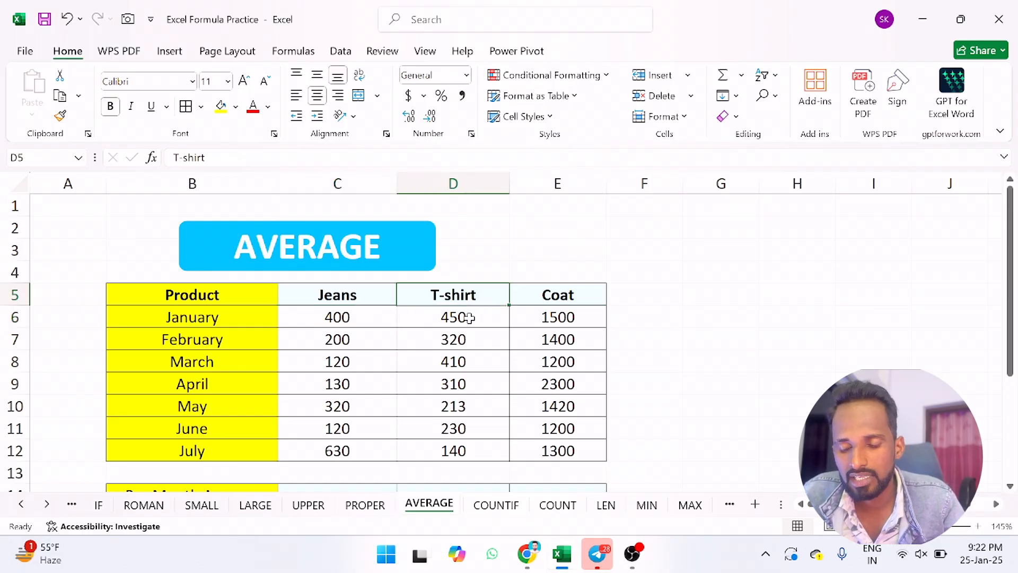
left_click(555, 302)
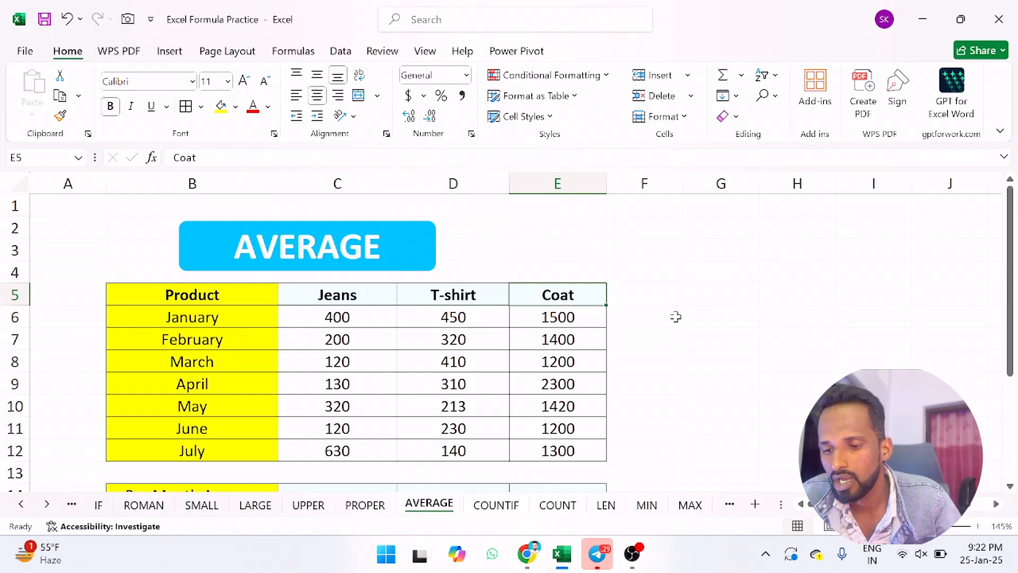
Enter =AVERAGE(C6:E6) in F6 to average January's figures across the three products
left_click(667, 317)
type("=ave")
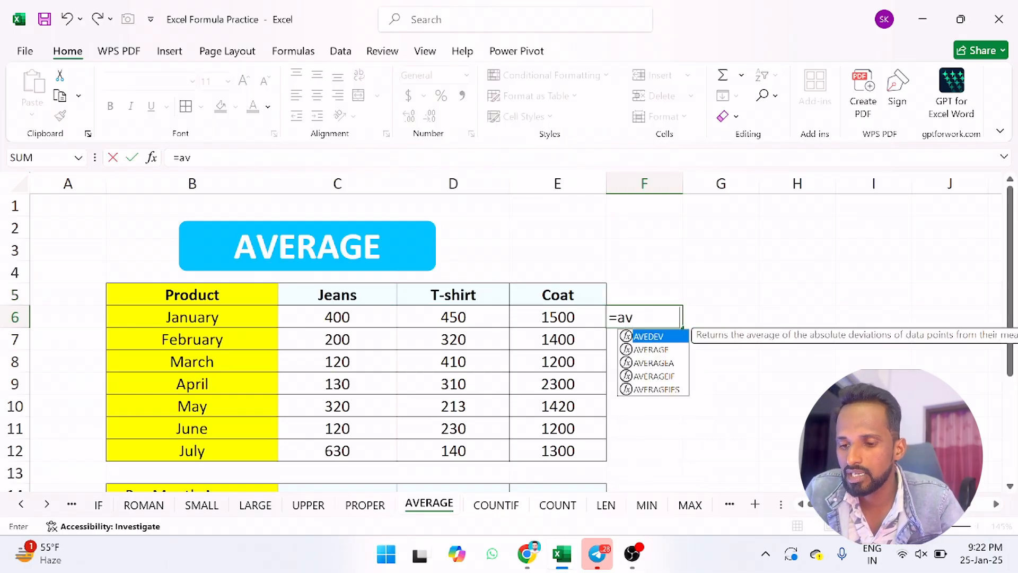
key("BackSpace")
type("er")
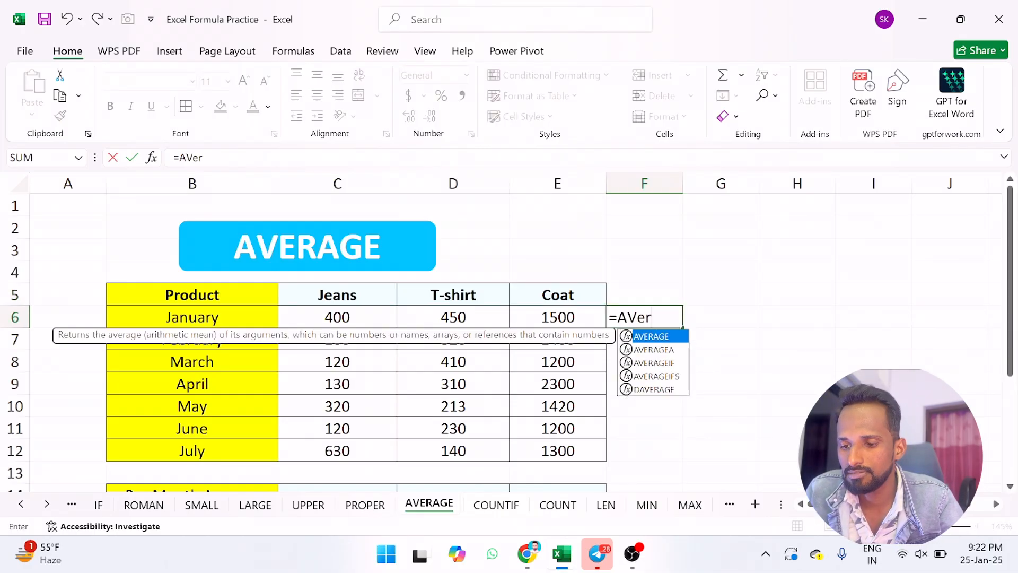
key("Tab")
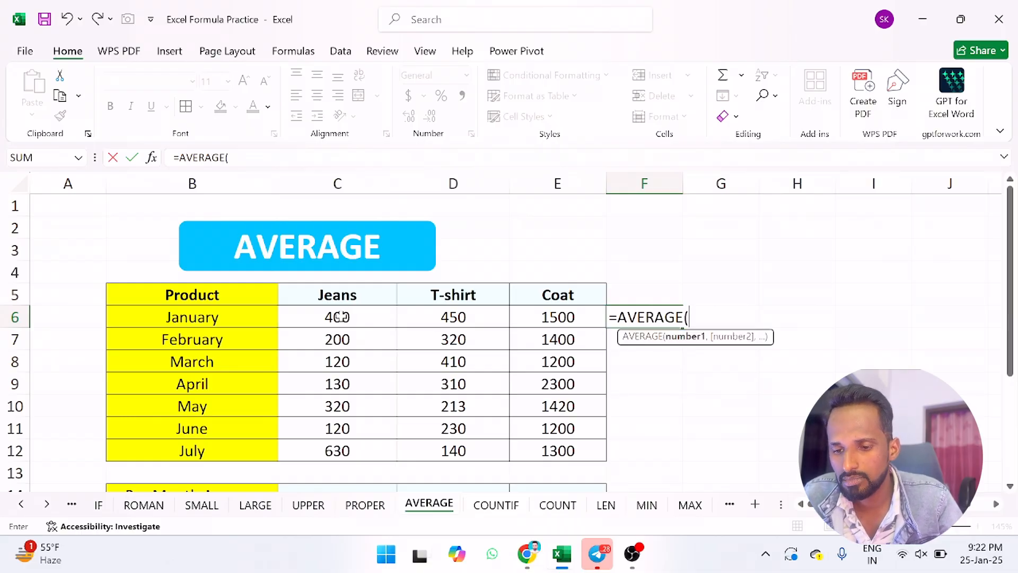
left_click_drag(342, 317, 536, 316)
key("Return")
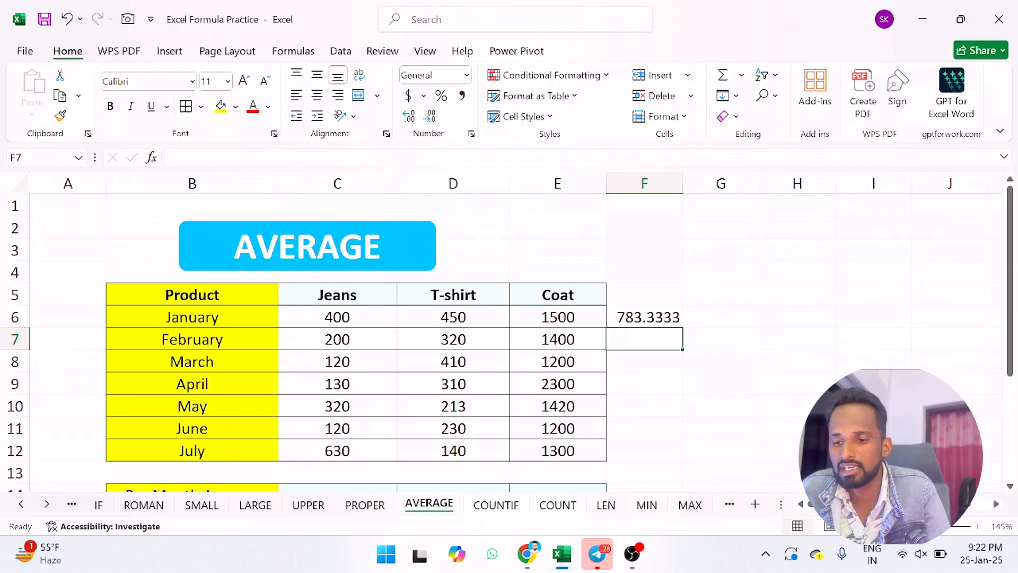
Enter the sample numbers 1, 2, 3, 4 and 5 in cells G7 to G11
left_click(732, 334)
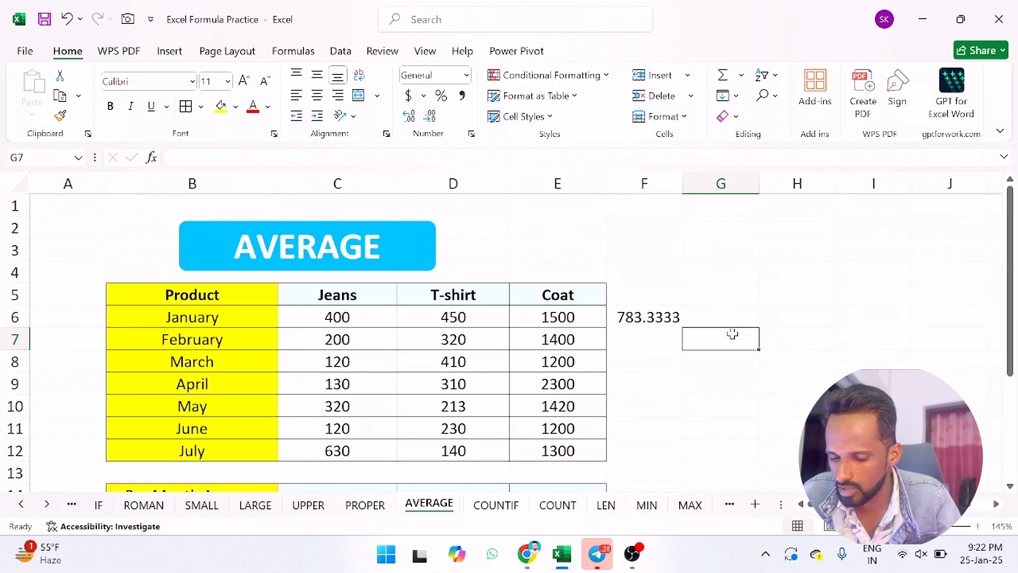
key("Down")
type("2")
key("Return")
type("3")
key("Return")
type("4")
key("Return")
type("5")
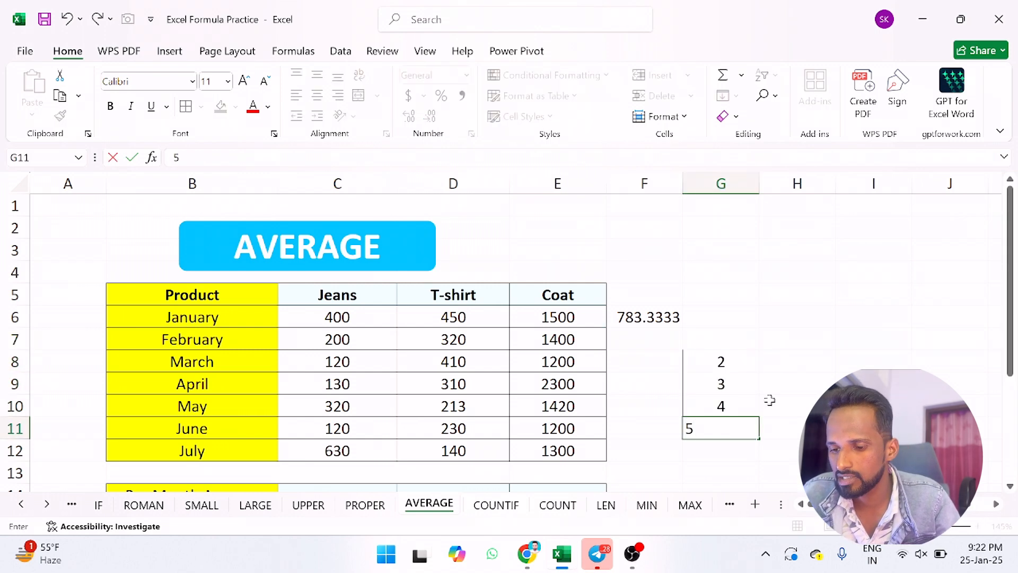
left_click(793, 402)
left_click(724, 341)
type("1")
key("Return")
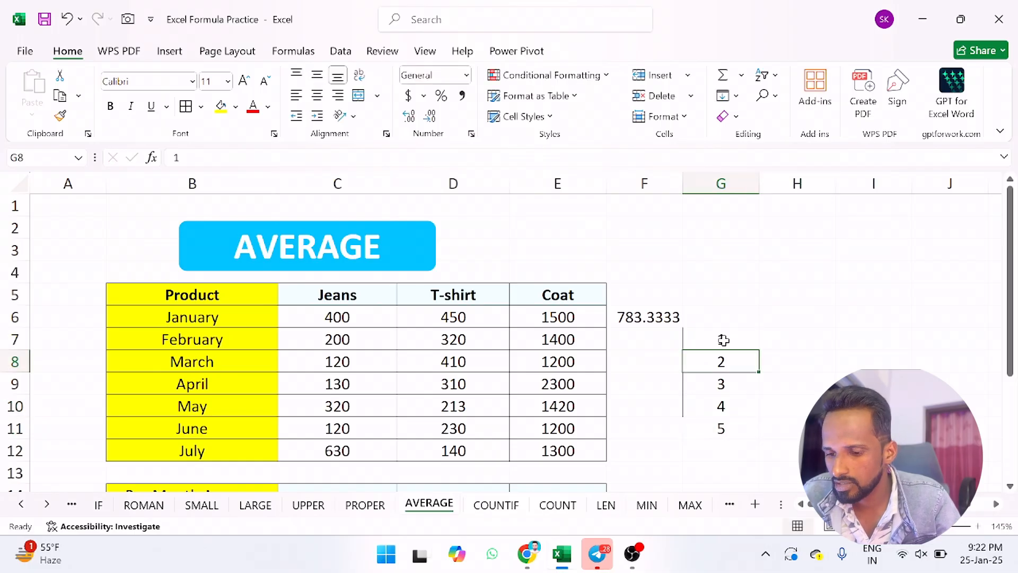
Examine the sample numbers in G7:G11 as a range and cell by cell
left_click_drag(727, 338, 739, 429)
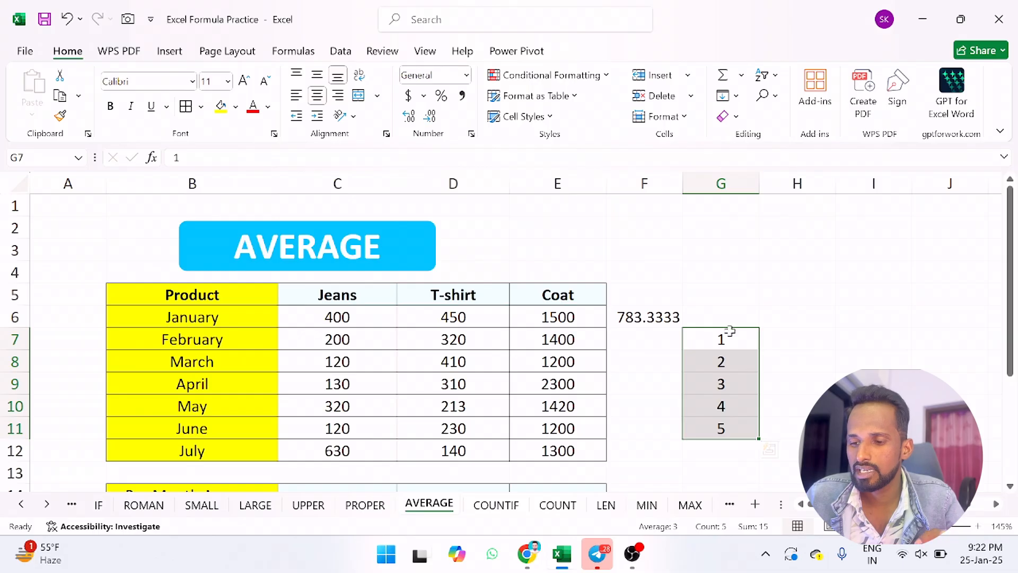
left_click(725, 339)
left_click(731, 370)
left_click(727, 389)
left_click(725, 406)
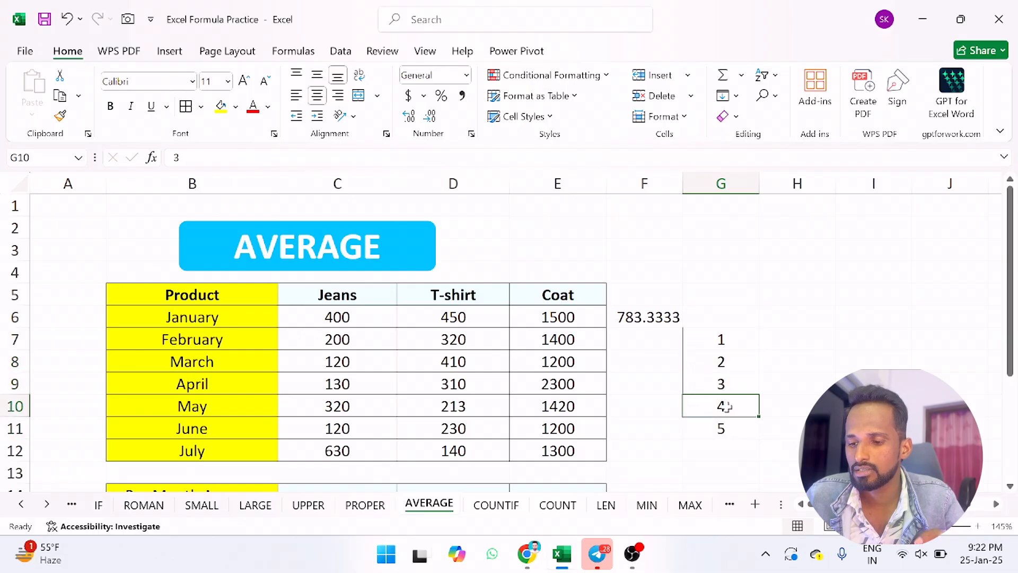
left_click(723, 426)
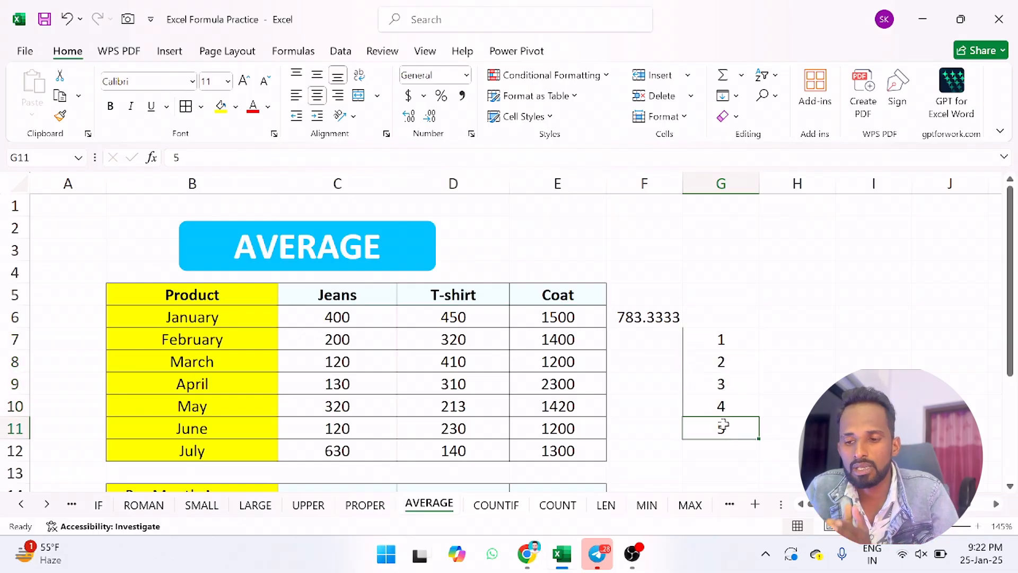
left_click(722, 340)
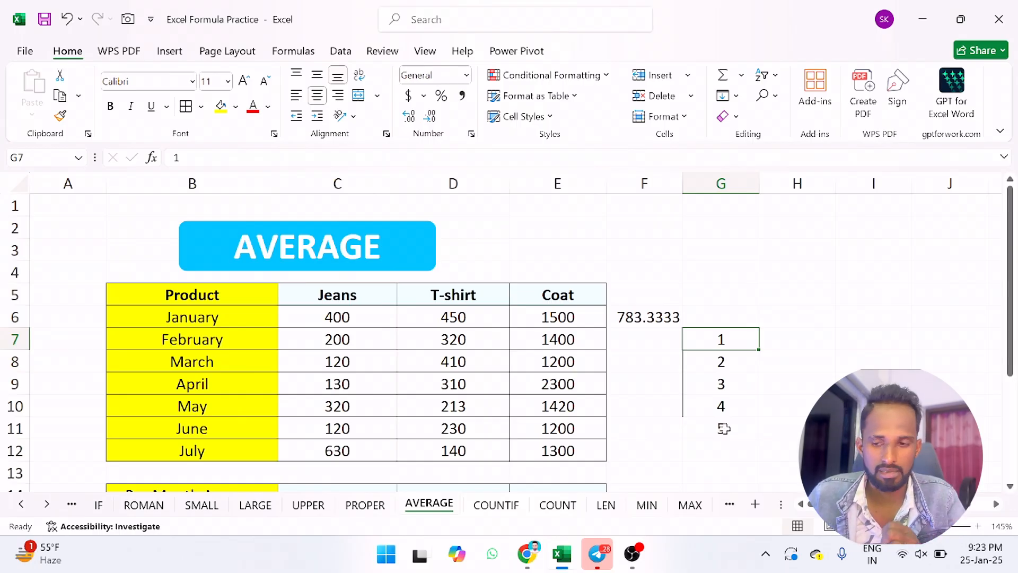
Enter =AVERAGE(G7:G11) in G12 to average the five sample numbers
left_click(734, 455)
type("=")
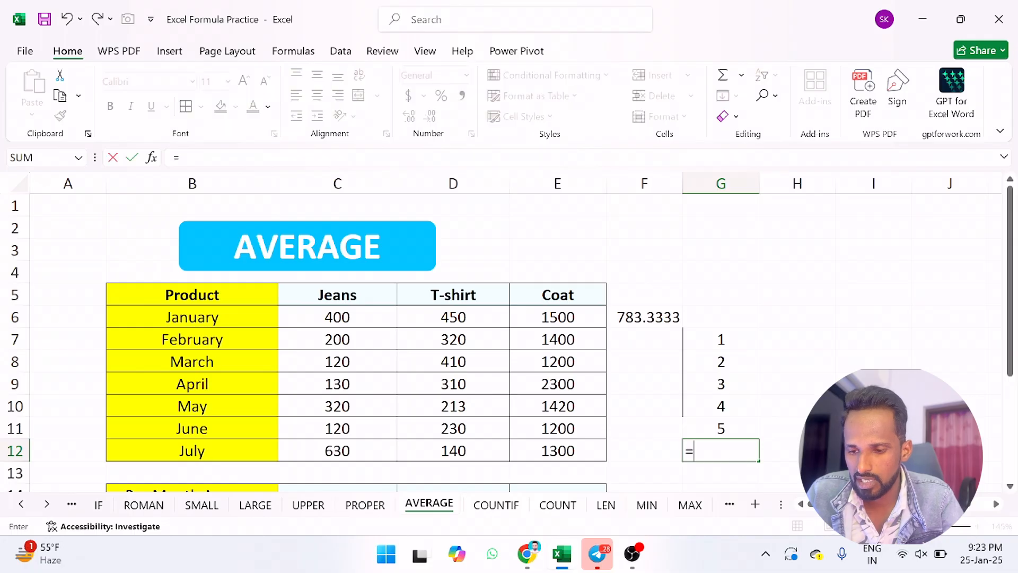
type("aver")
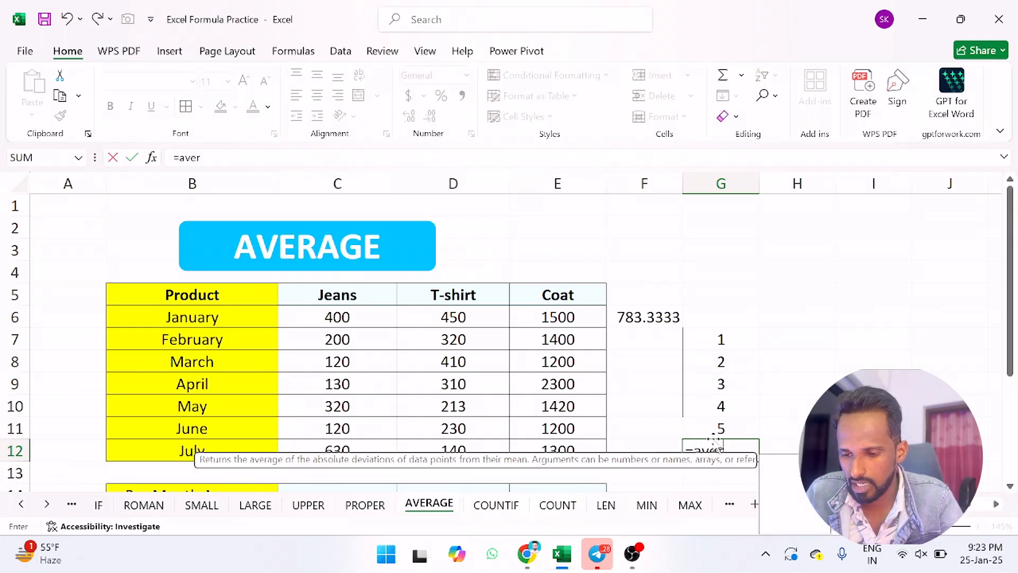
key("Down")
key("Tab")
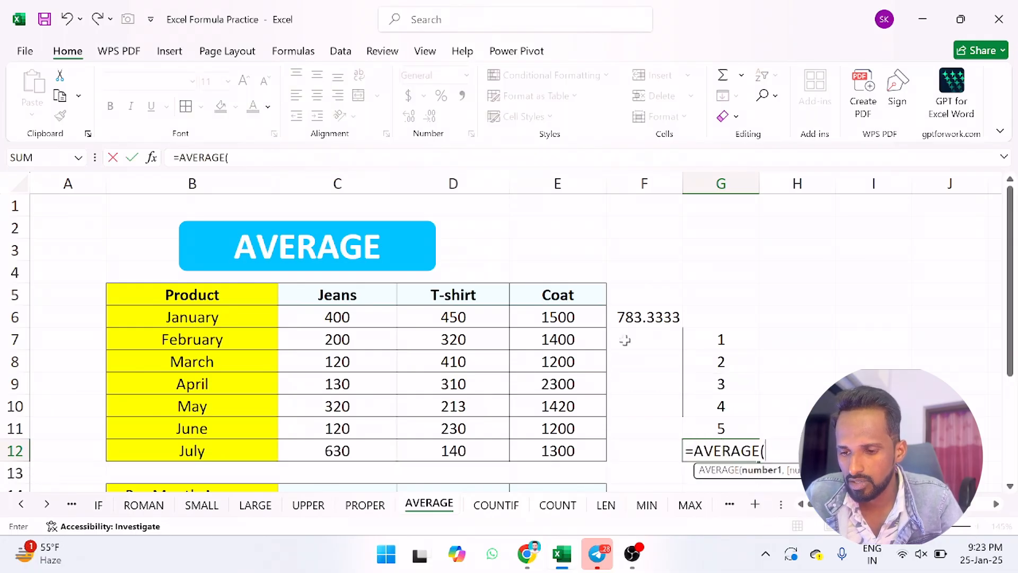
left_click_drag(726, 348, 722, 424)
key("Return")
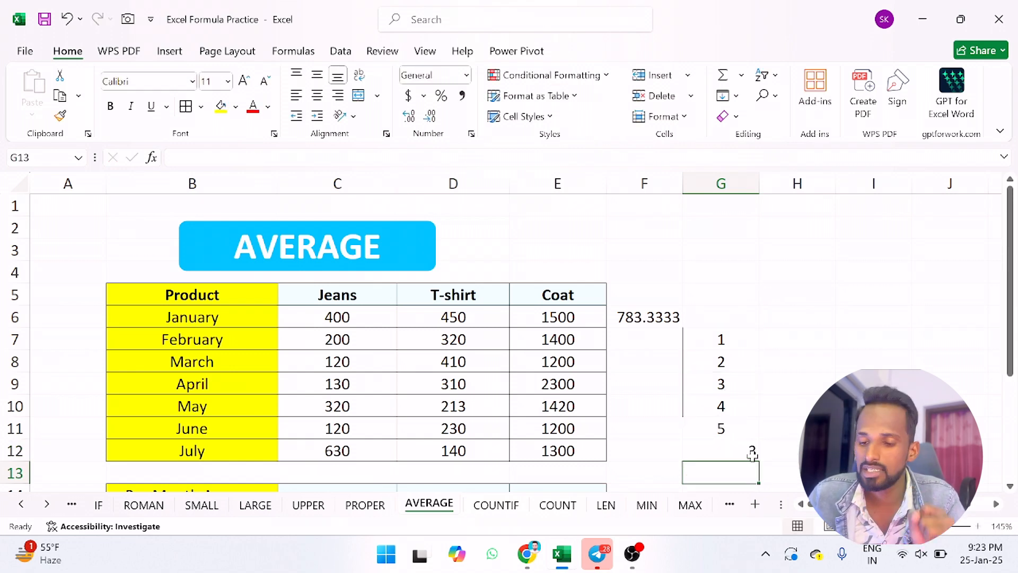
Go to the COUNTIF sheet and review the student names, weekday attendance marks and Total Present and Total Absent columns
left_click(497, 505)
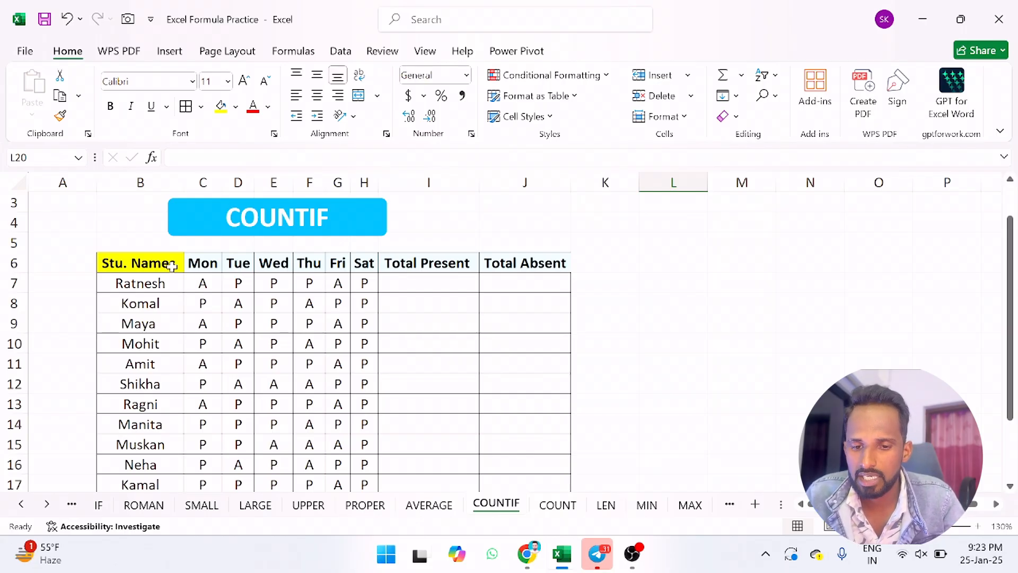
left_click_drag(171, 267, 185, 467)
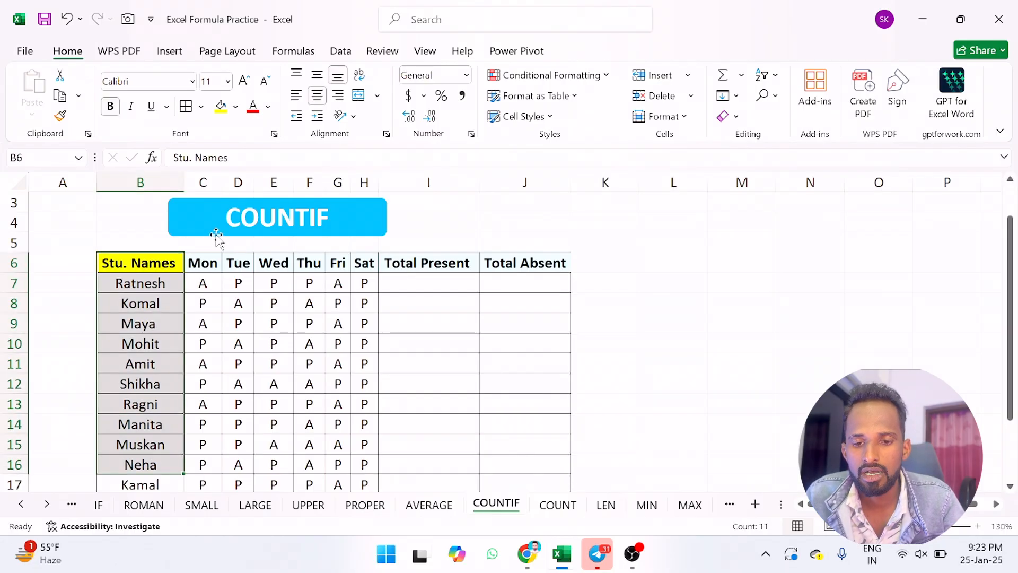
left_click(207, 258)
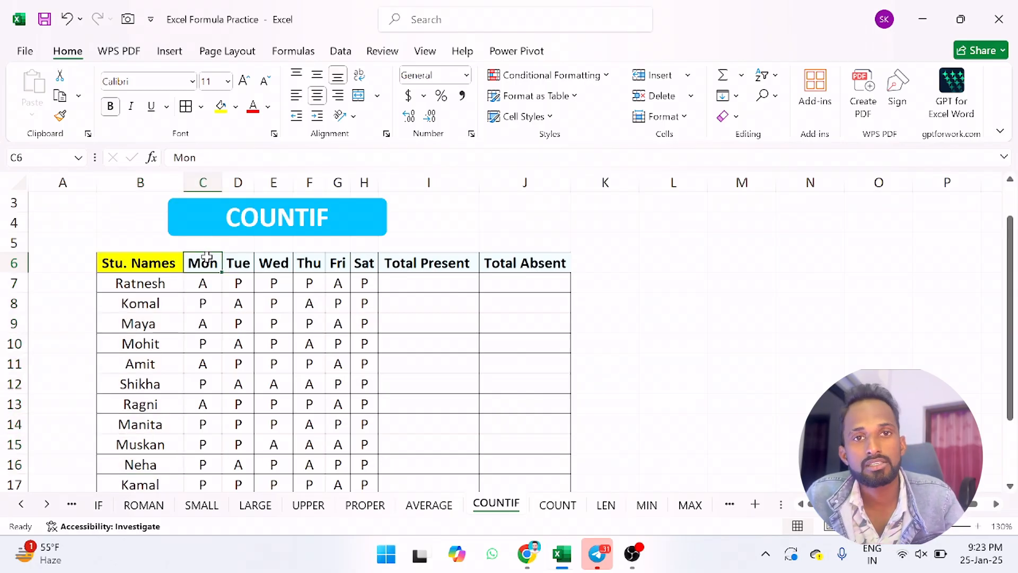
left_click(418, 282)
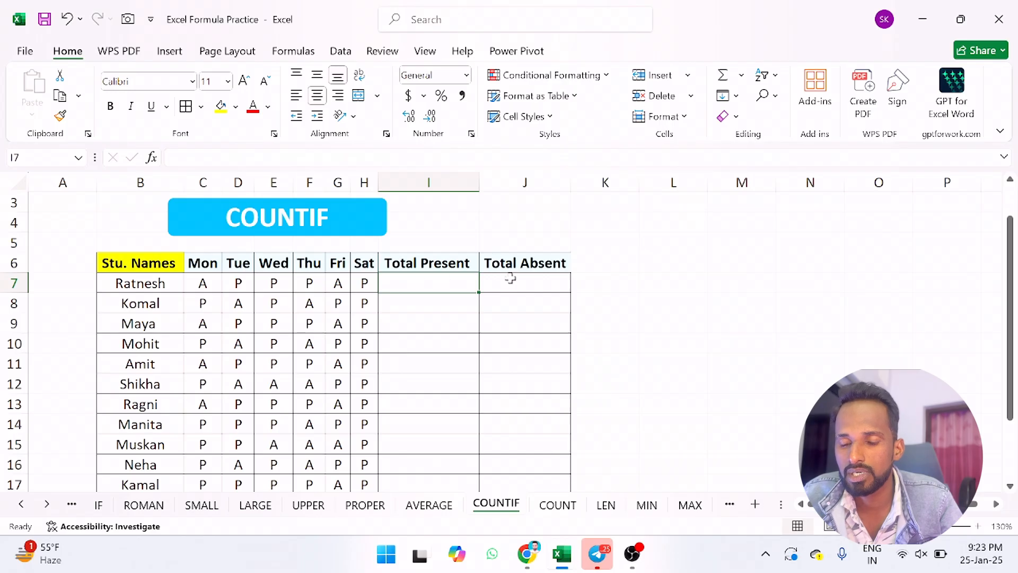
left_click(515, 282)
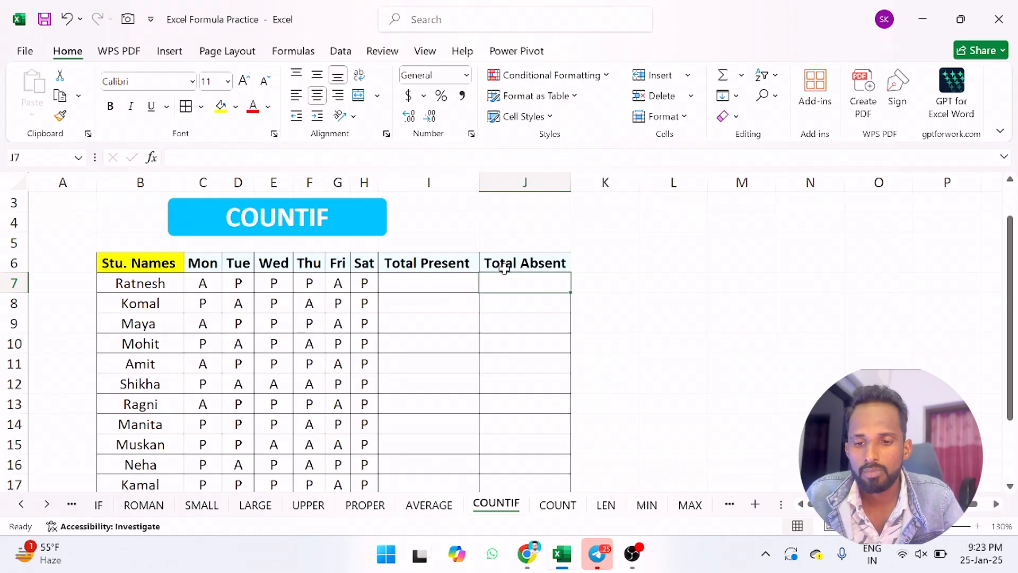
left_click(366, 285)
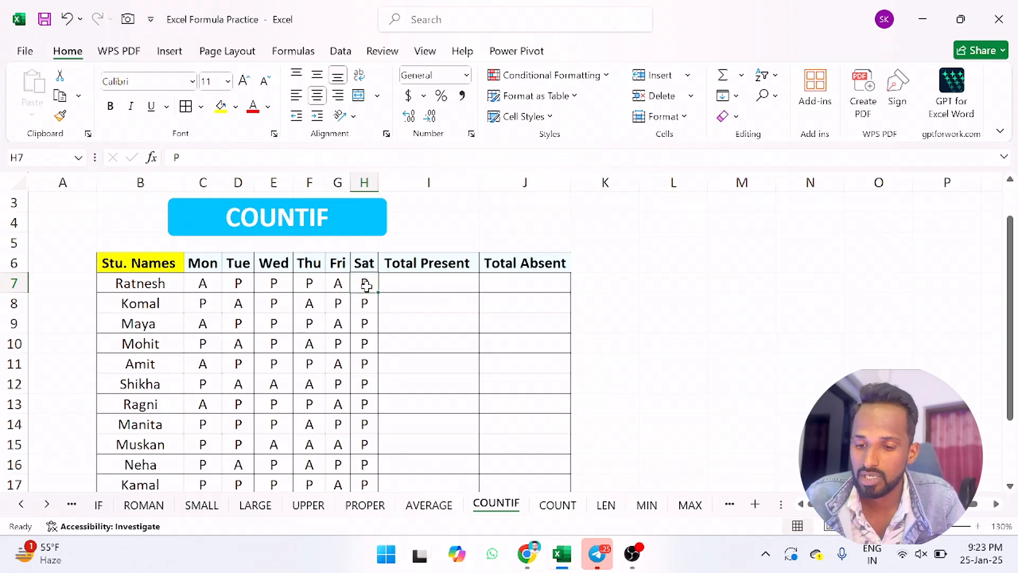
left_click(530, 283)
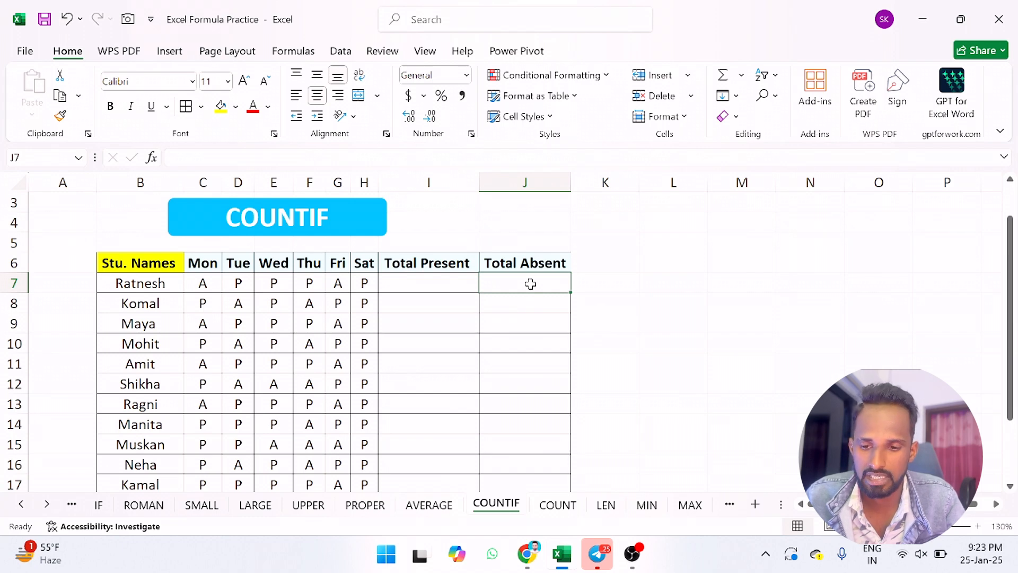
Enter =COUNTIF(C7:H7,"P") in I7 to count the first student's present days
left_click(426, 283)
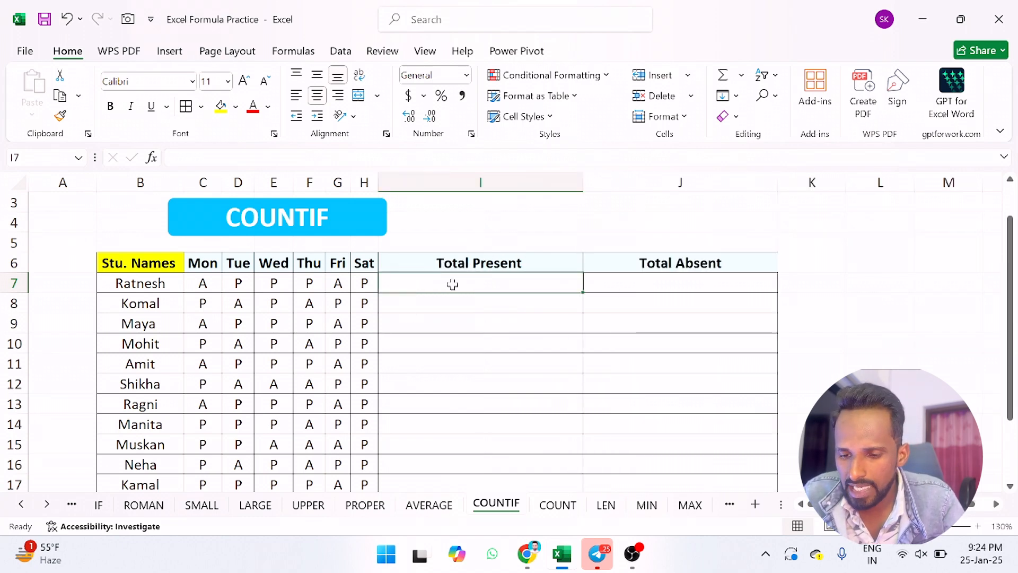
type("=")
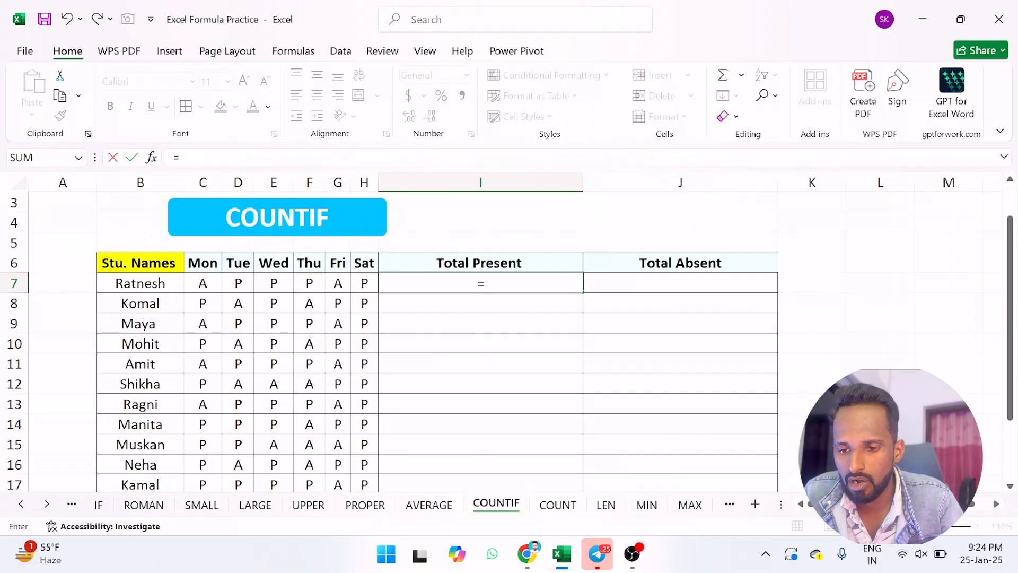
type("countif")
key("Tab")
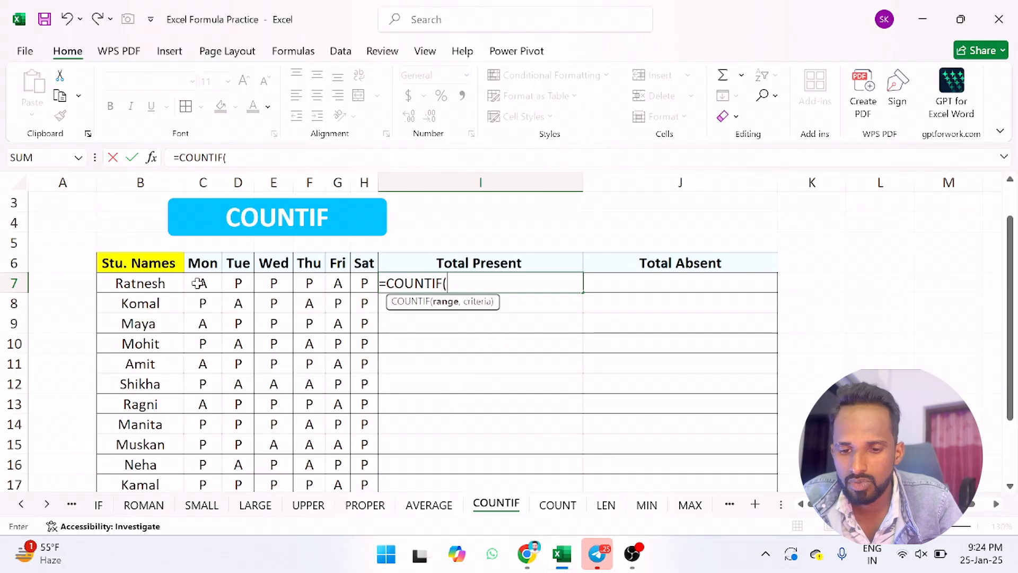
left_click_drag(196, 284, 364, 285)
type(",")
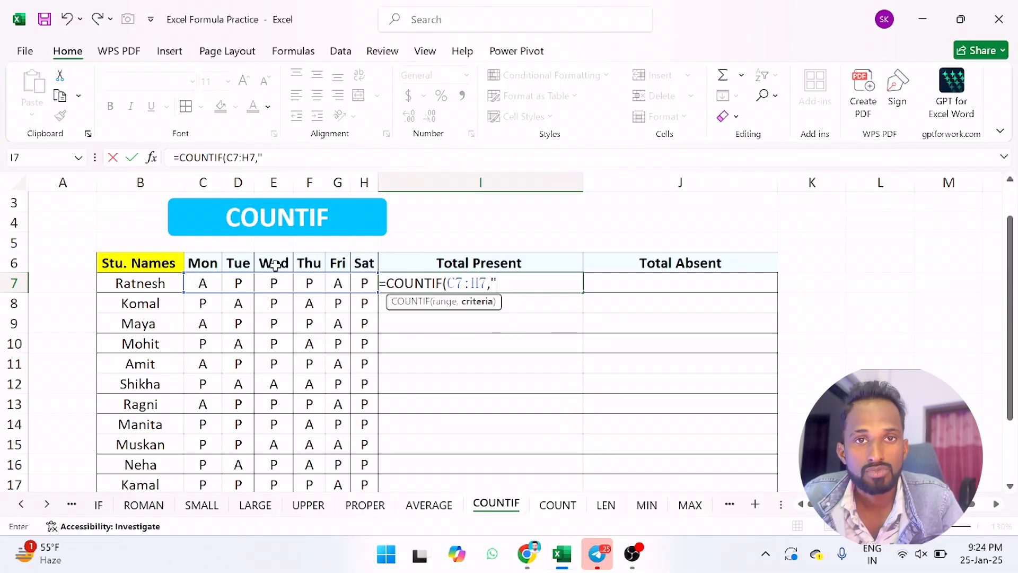
key("Return")
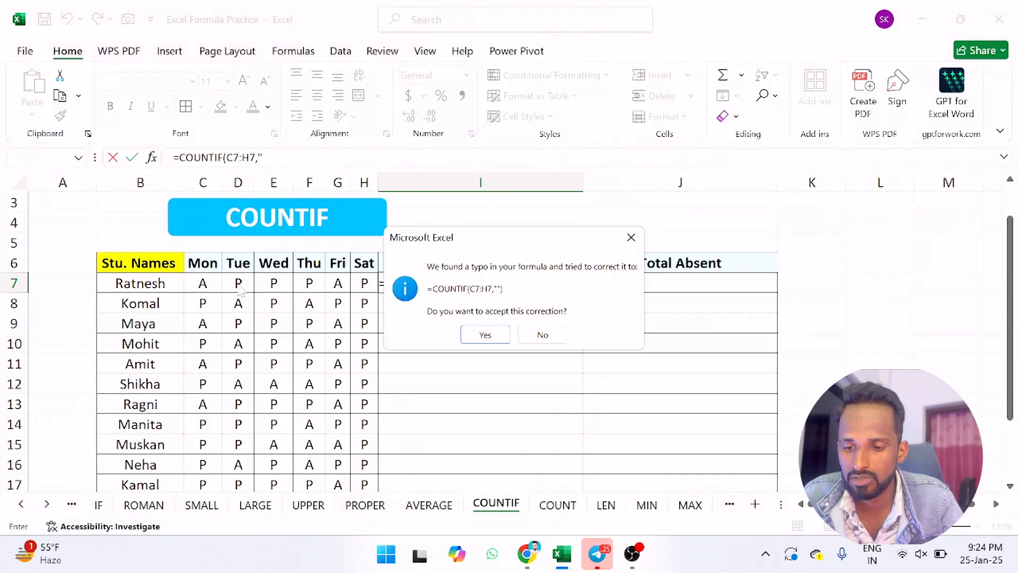
left_click(631, 237)
left_click(685, 210)
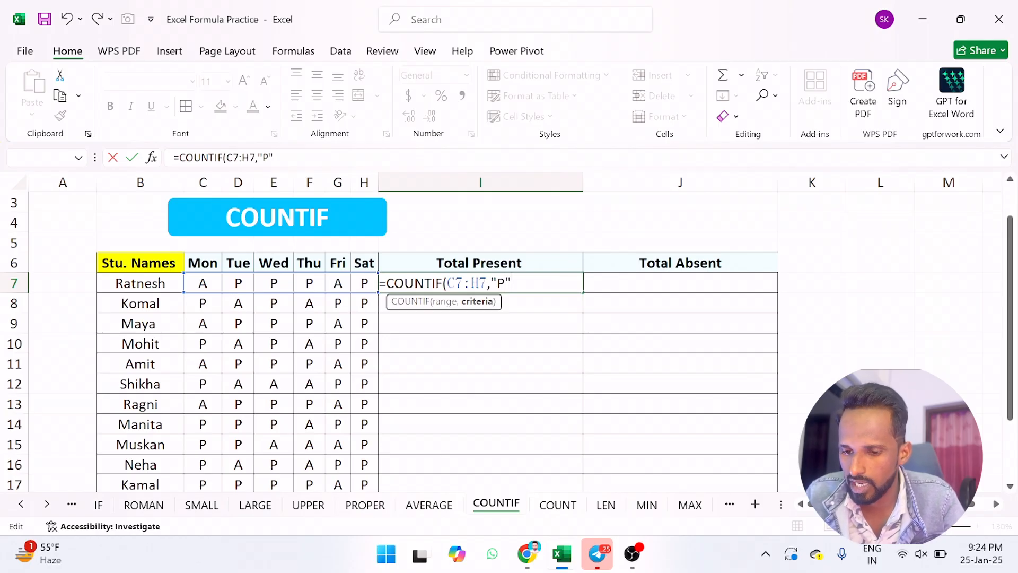
key("Return")
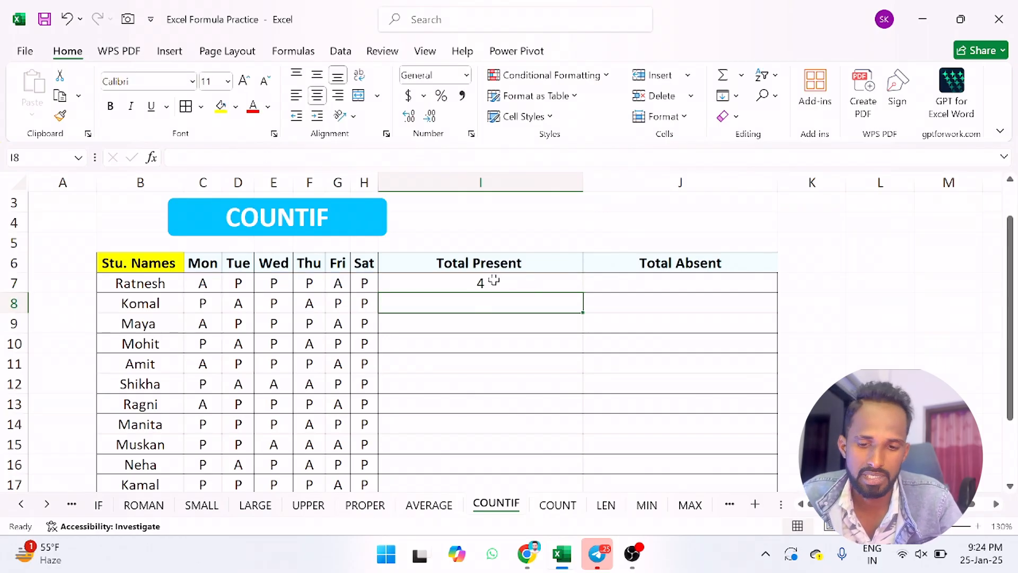
Enter =COUNTIF(C7:H7,"A") in J7 for the absent days and fill both I7 and J7 down for all students
left_click(650, 285)
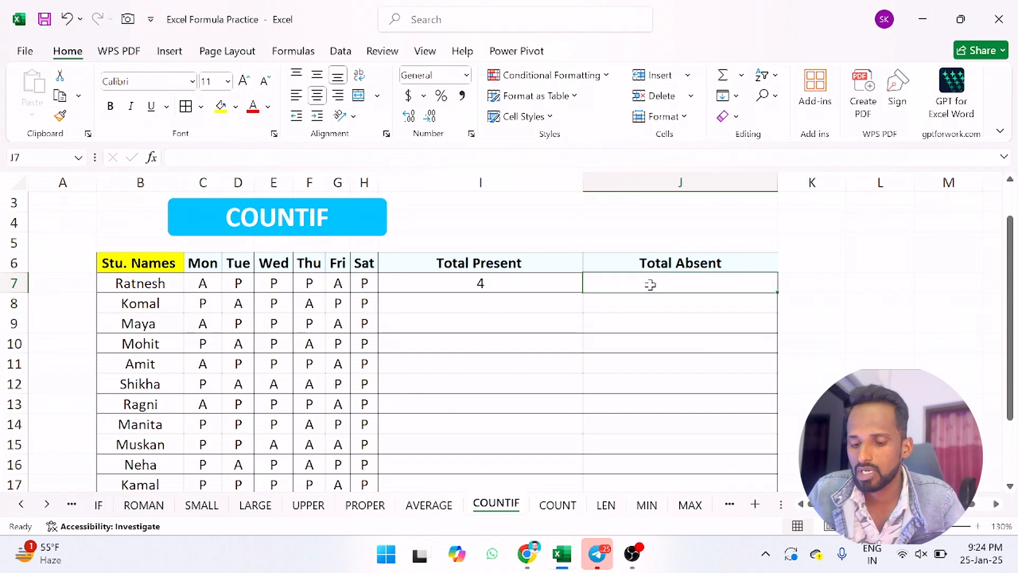
type("=co")
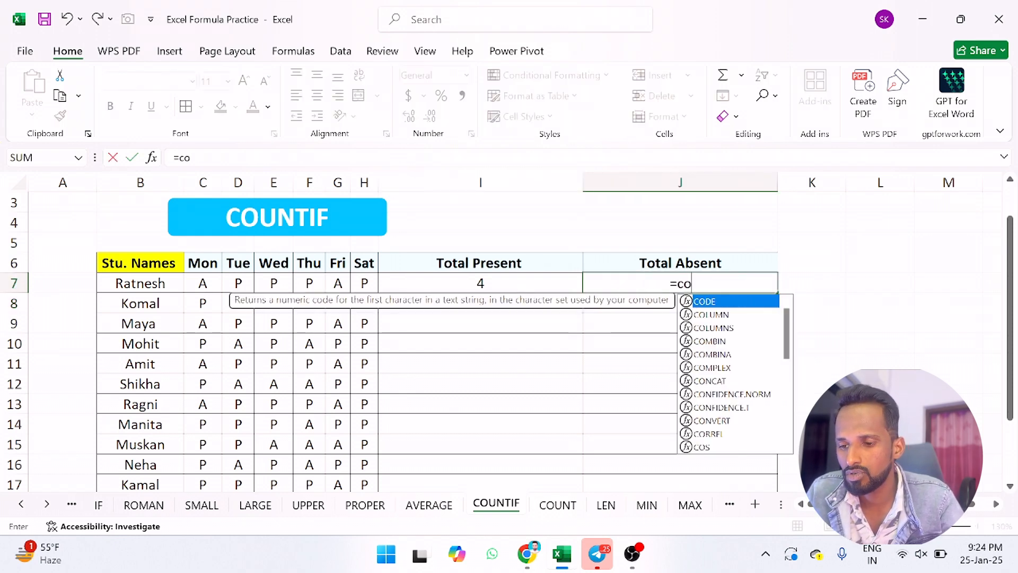
type("unti")
key("Tab")
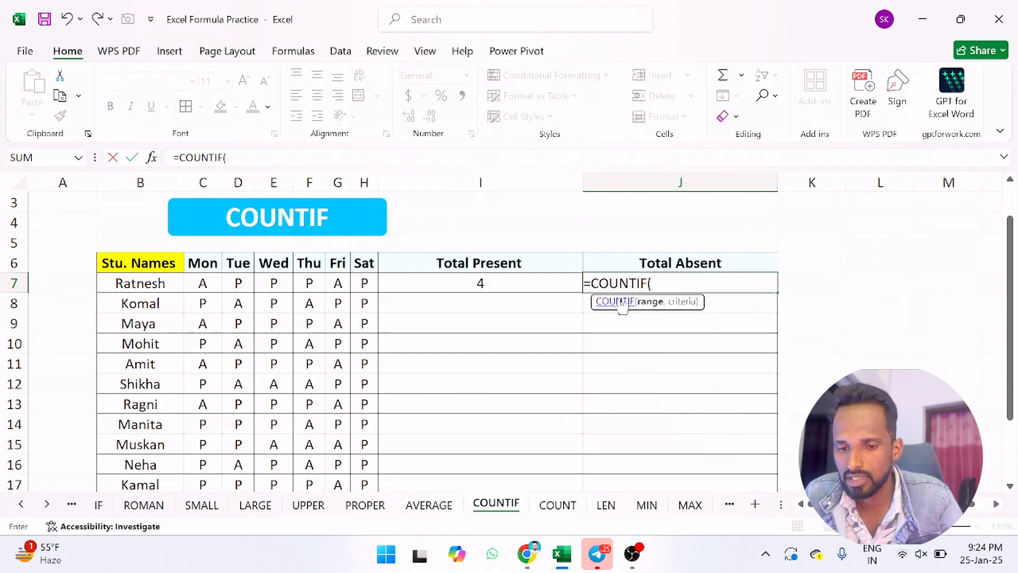
left_click_drag(207, 280, 359, 280)
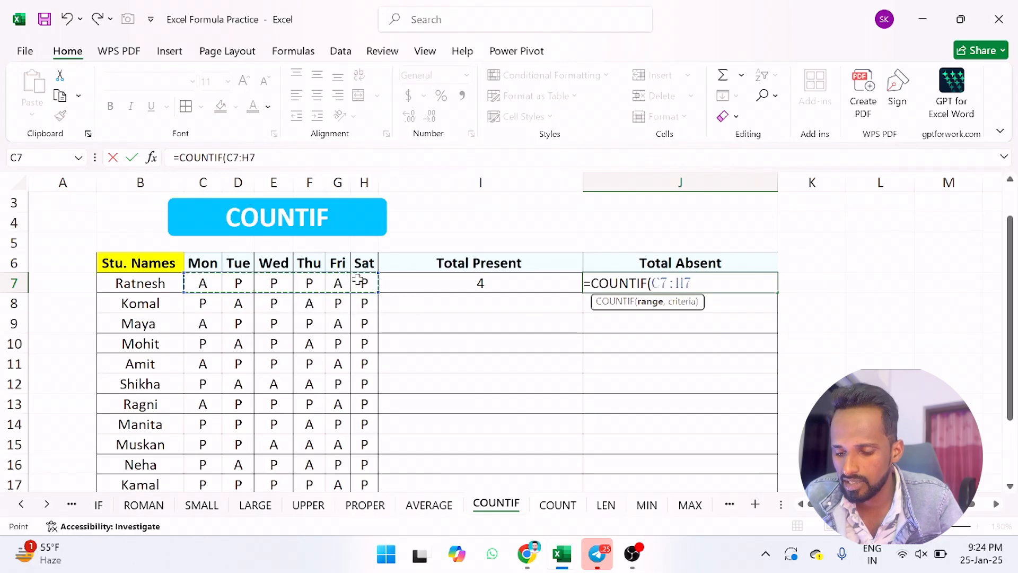
type(",\"A")
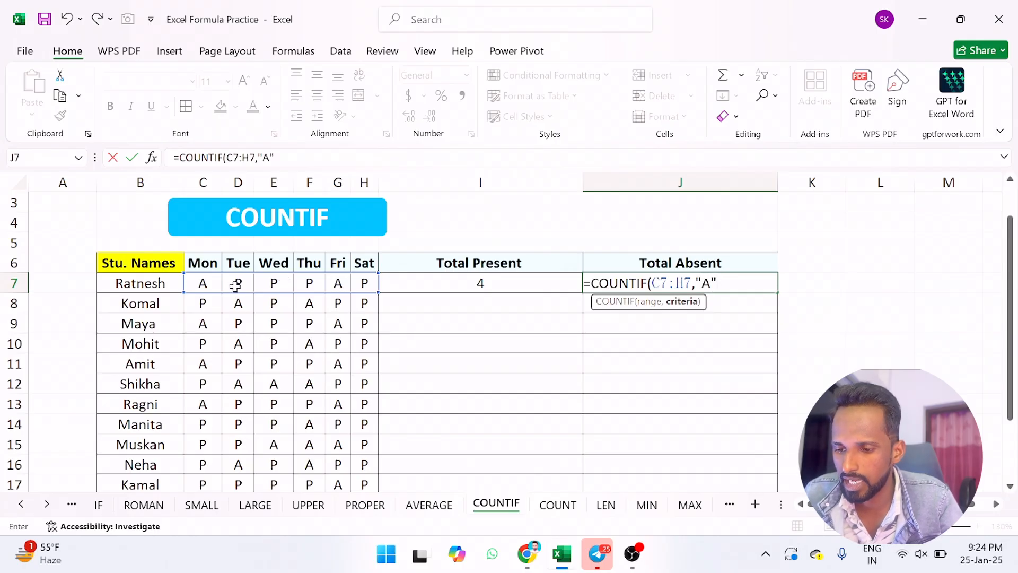
key("Return")
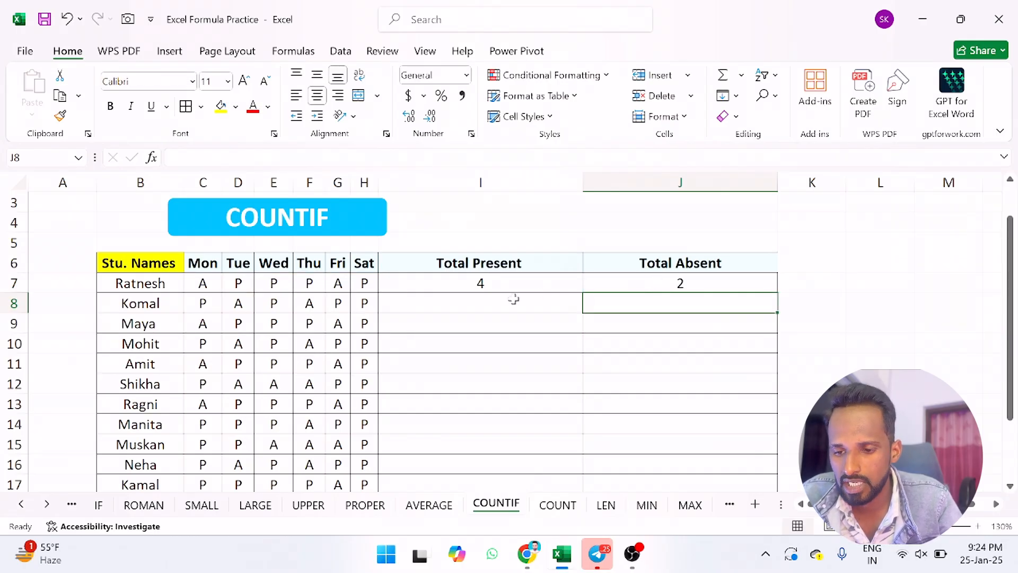
left_click_drag(498, 284, 662, 281)
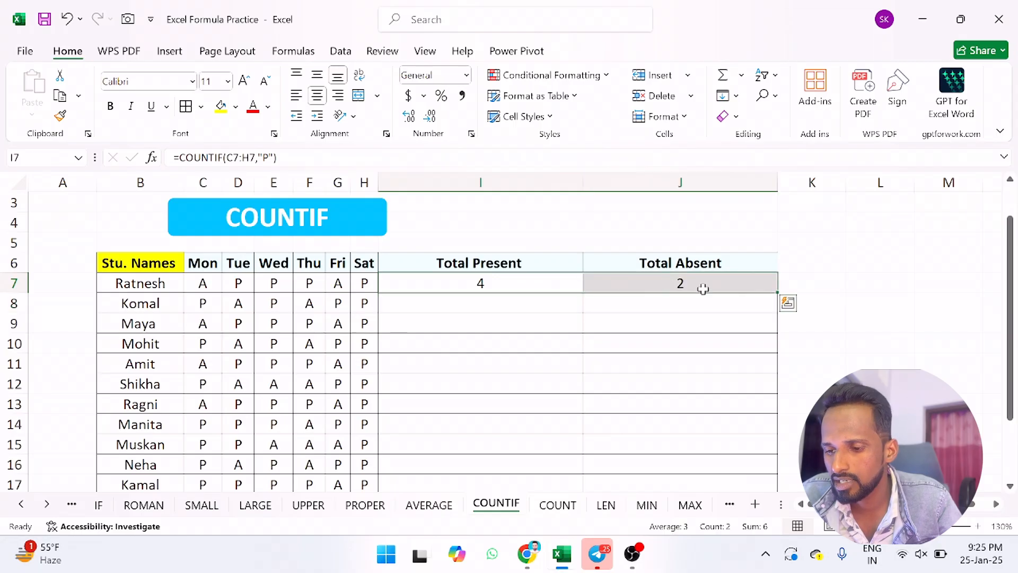
double_click(777, 292)
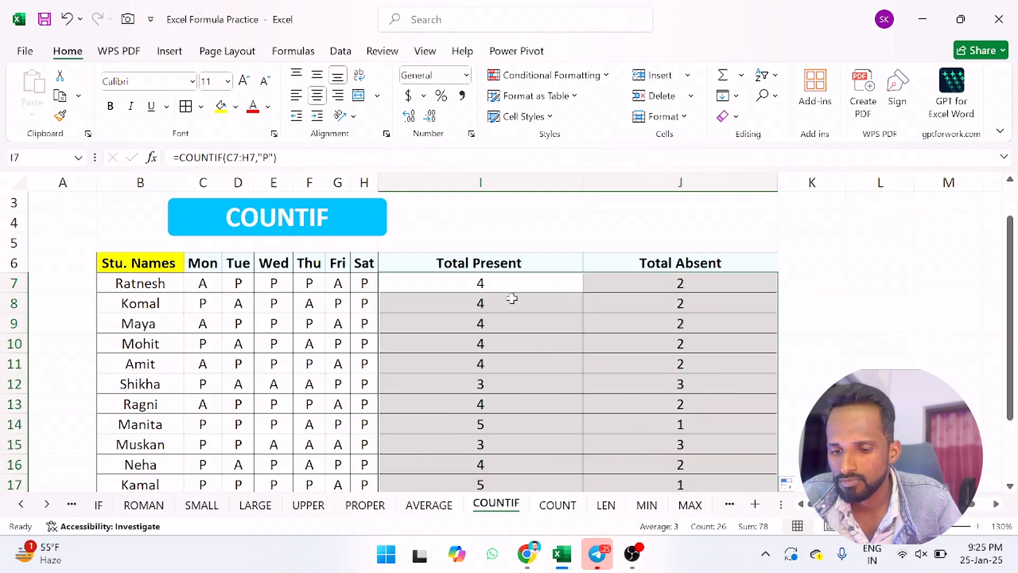
Change the second student's Saturday attendance mark in H8 to A and check that student's present and absent totals
left_click(483, 309)
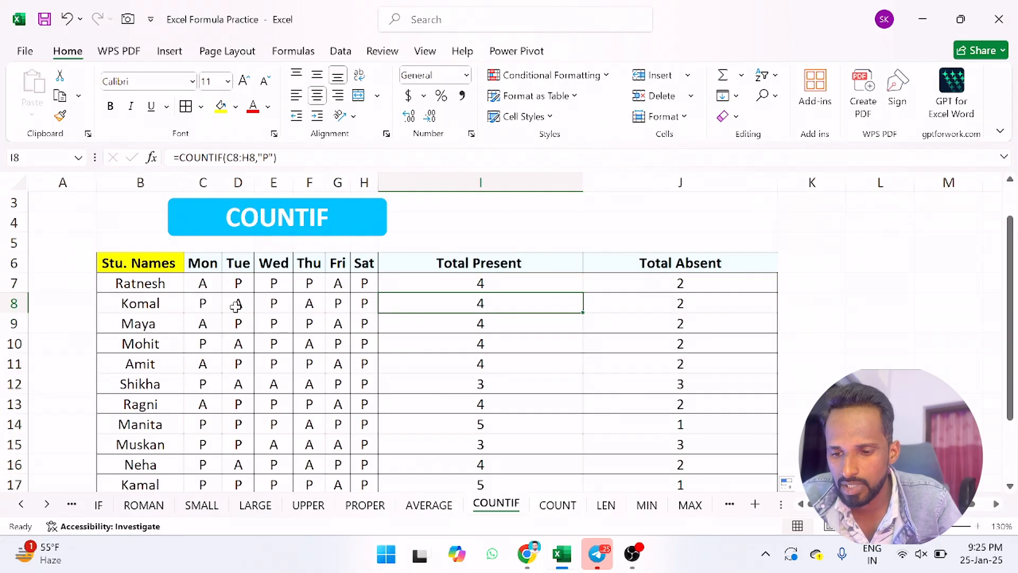
left_click(364, 305)
type("a")
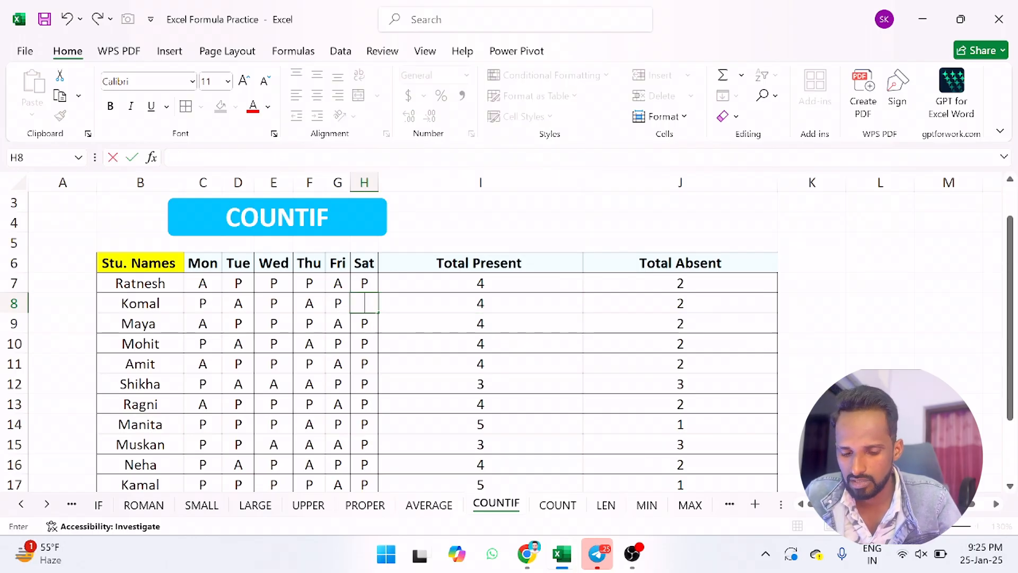
type("A")
key("Return")
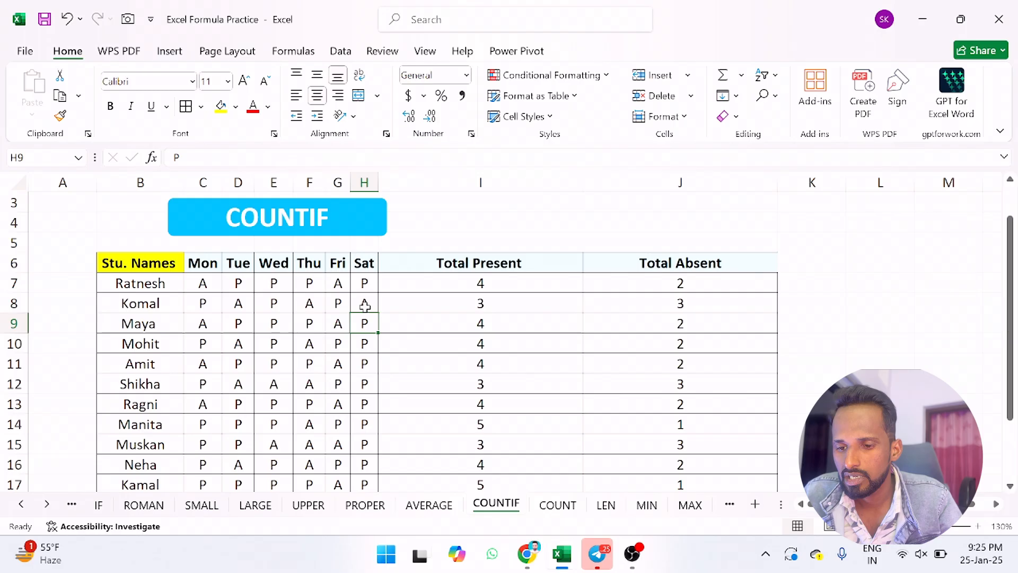
left_click(517, 307)
left_click(674, 306)
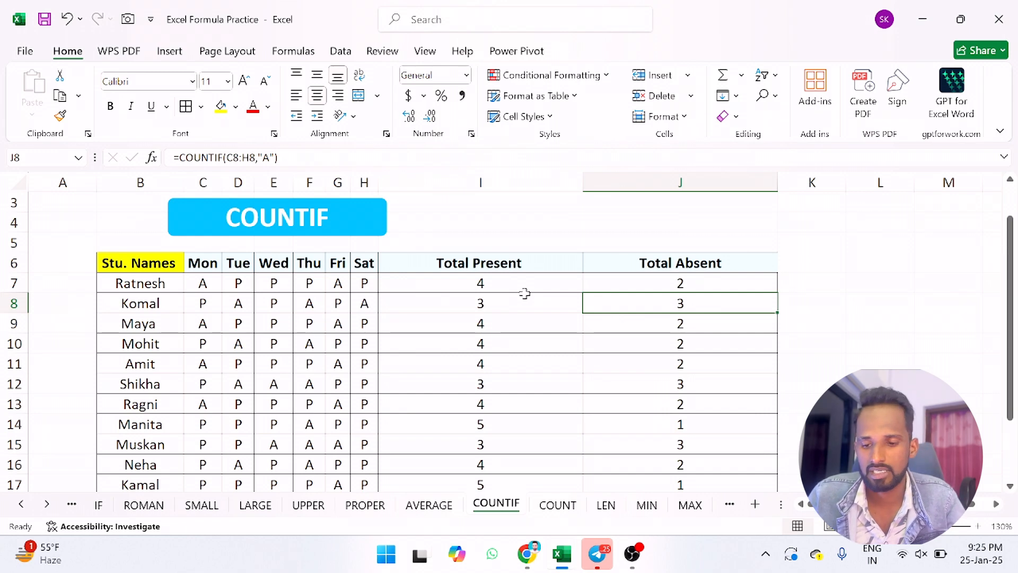
On the COUNT sheet, enter =COUNT(B4:C13) in E5 to count the numeric cells in the employee salary table
left_click(556, 508)
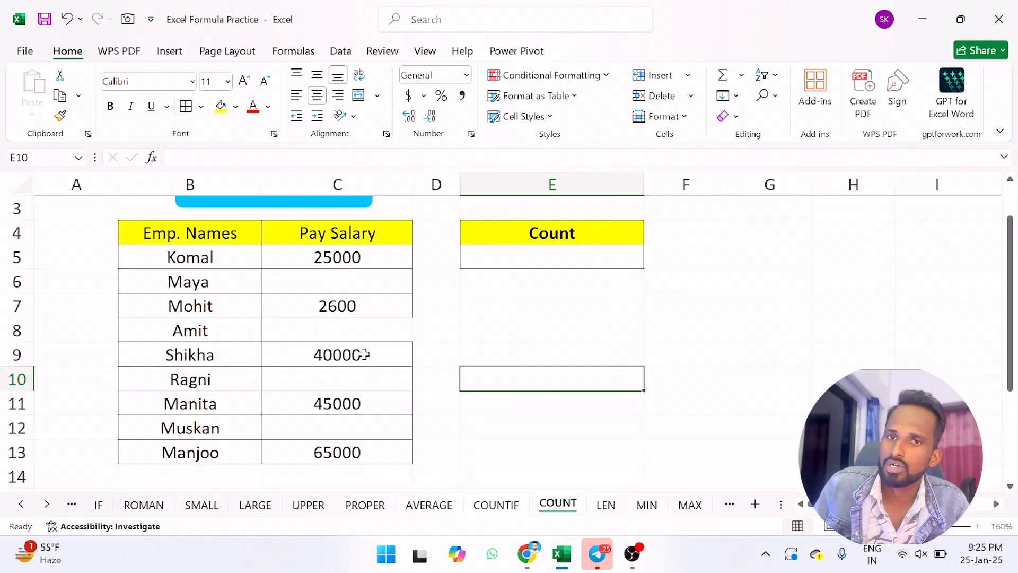
left_click(563, 261)
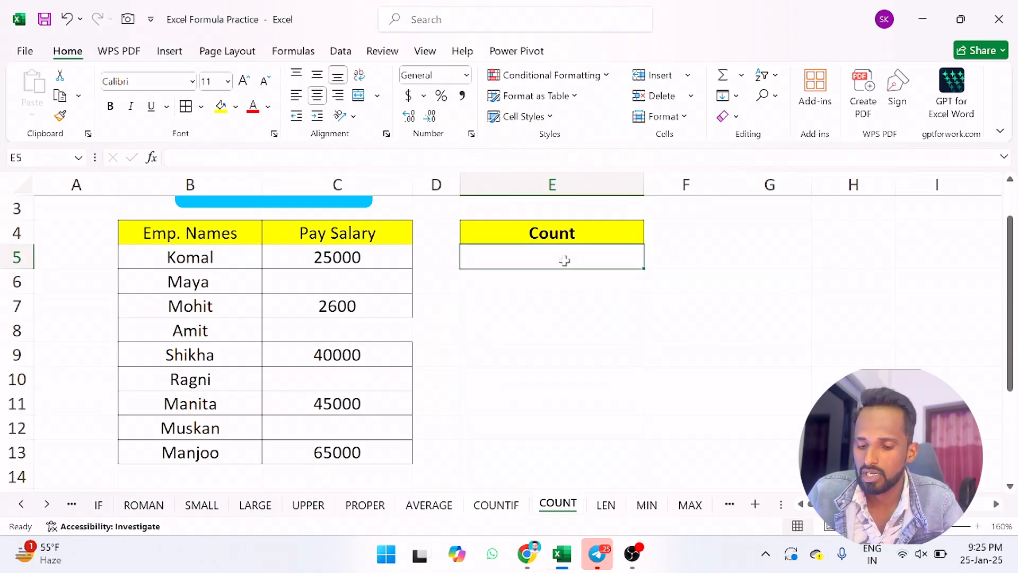
type("=coun")
key("Tab")
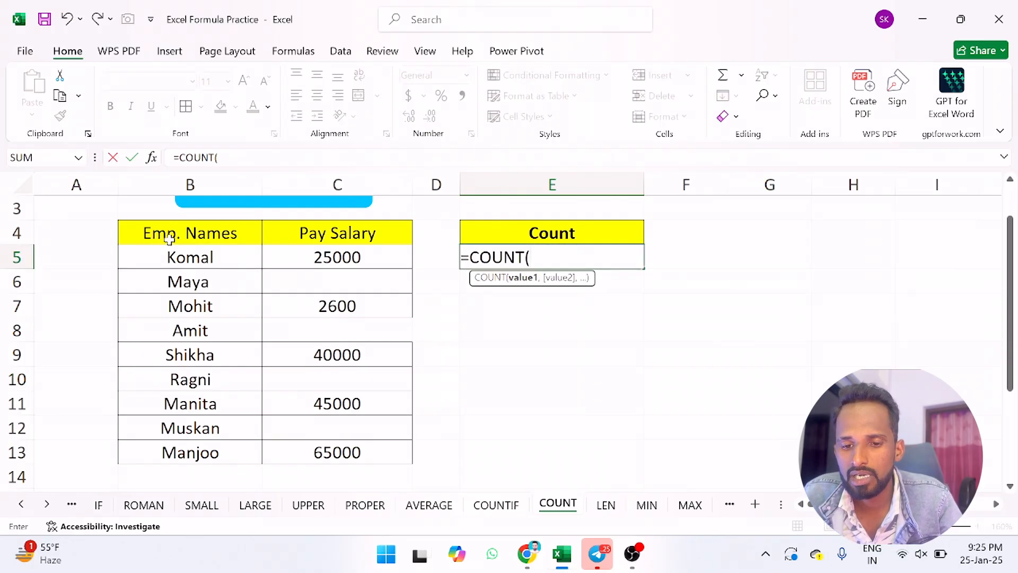
left_click_drag(170, 239, 327, 443)
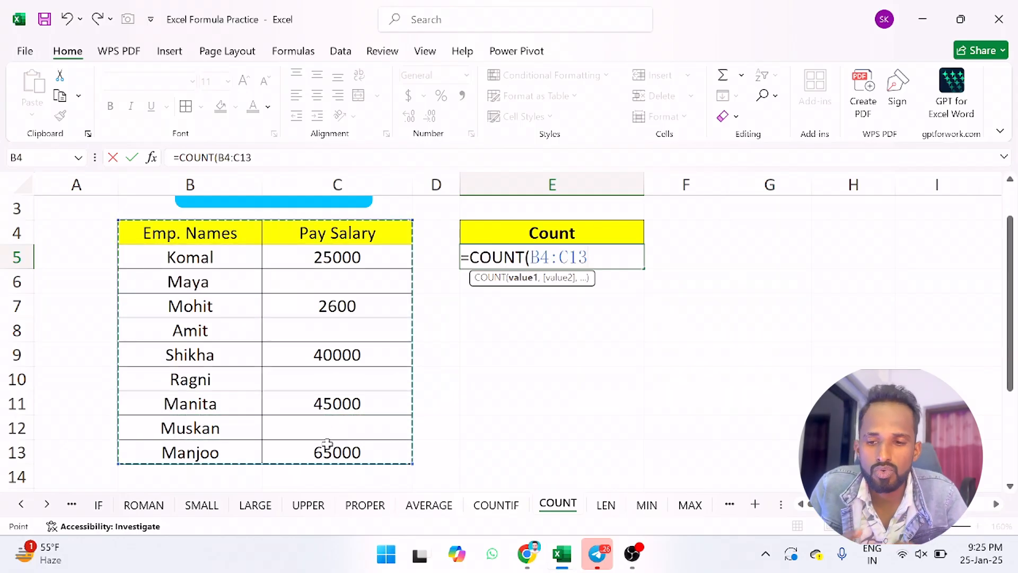
key("Return")
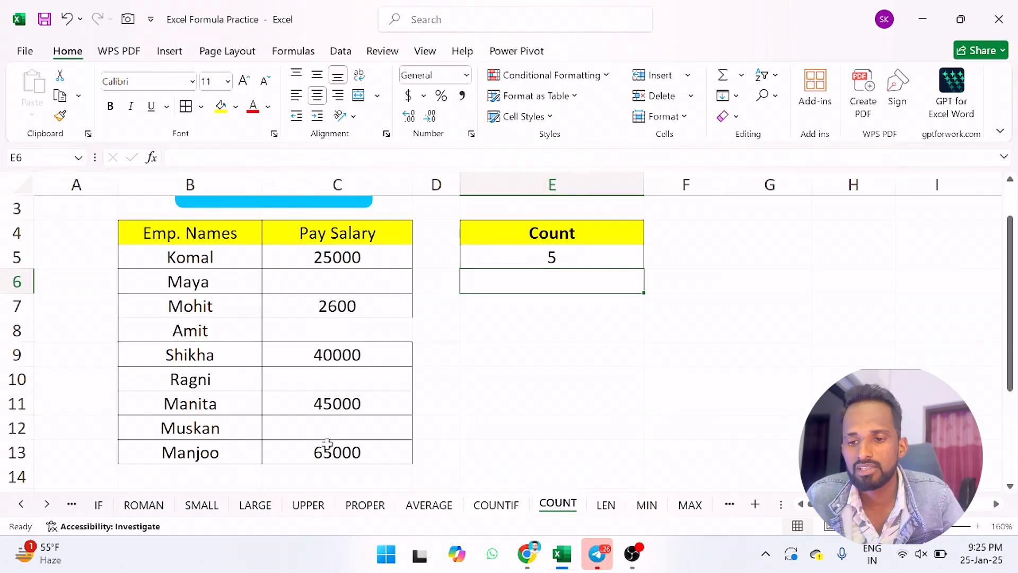
Change the formula in E5 to =COUNTA(B4:C13) so it counts all non-empty cells of the employee table
double_click(554, 257)
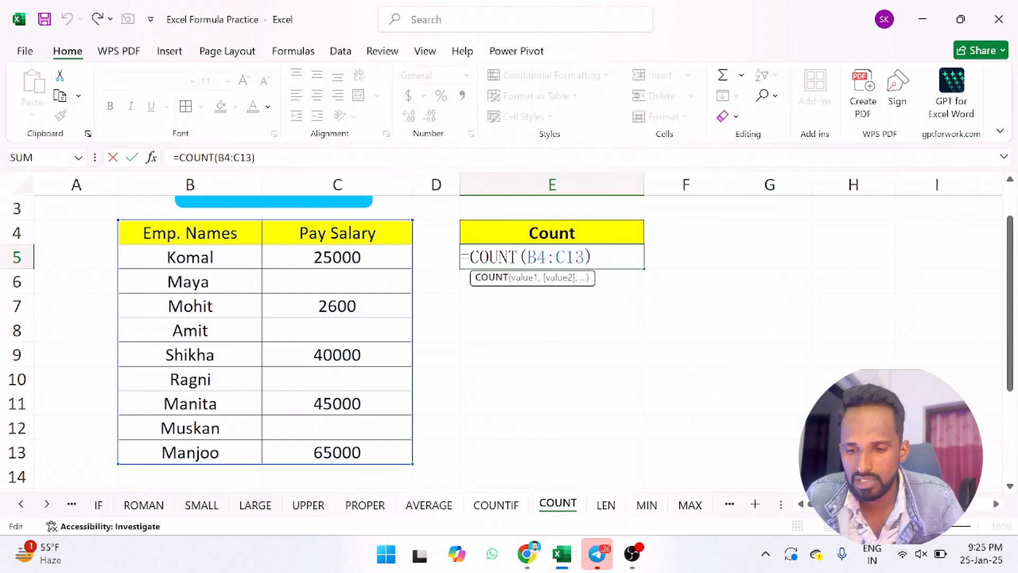
type("A")
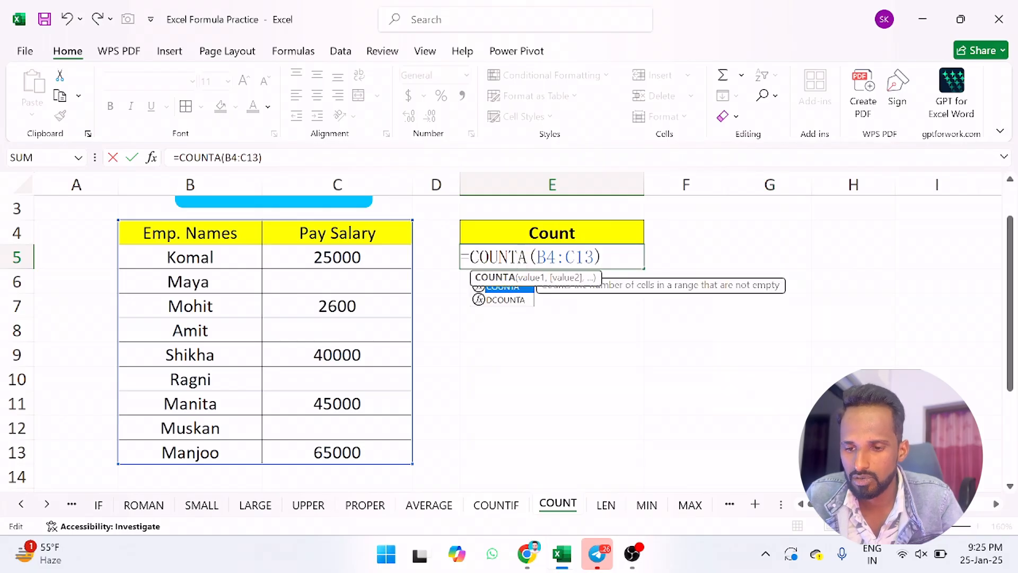
key("Return")
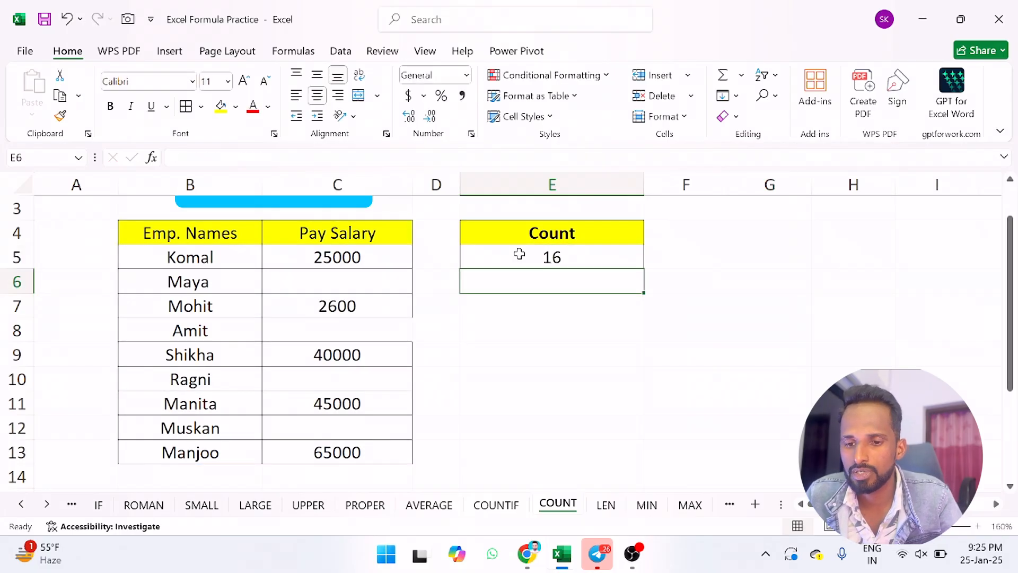
left_click(224, 266)
left_click(309, 269)
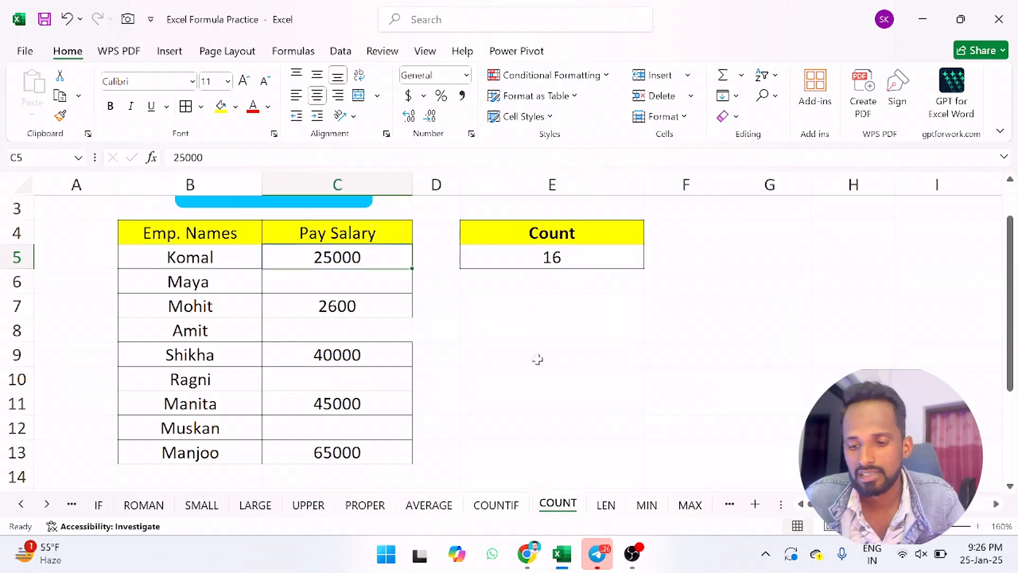
On the LEN sheet, enter =LEN(B6) in C6 to count the characters of the first ID number
left_click(607, 505)
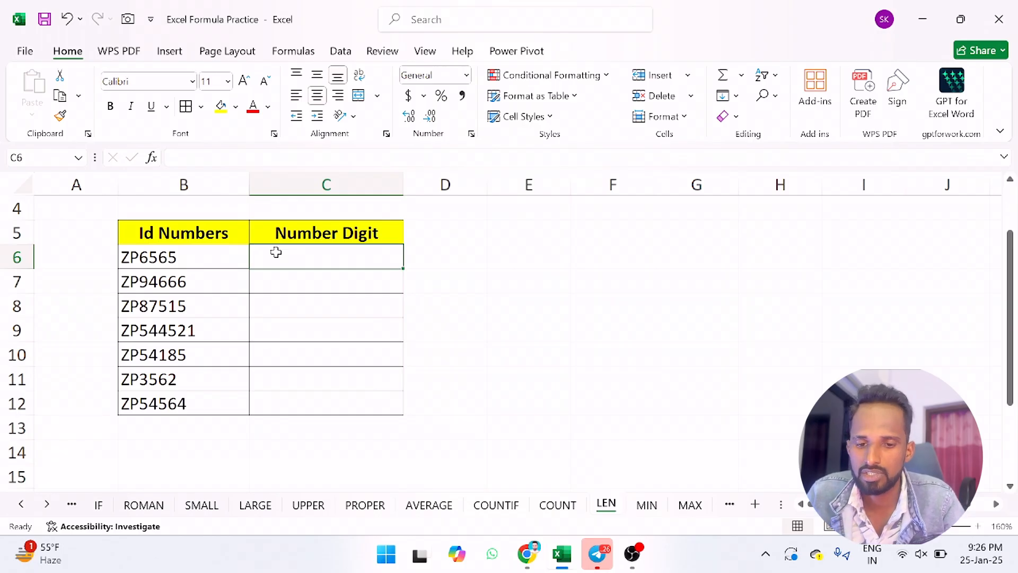
left_click(177, 258)
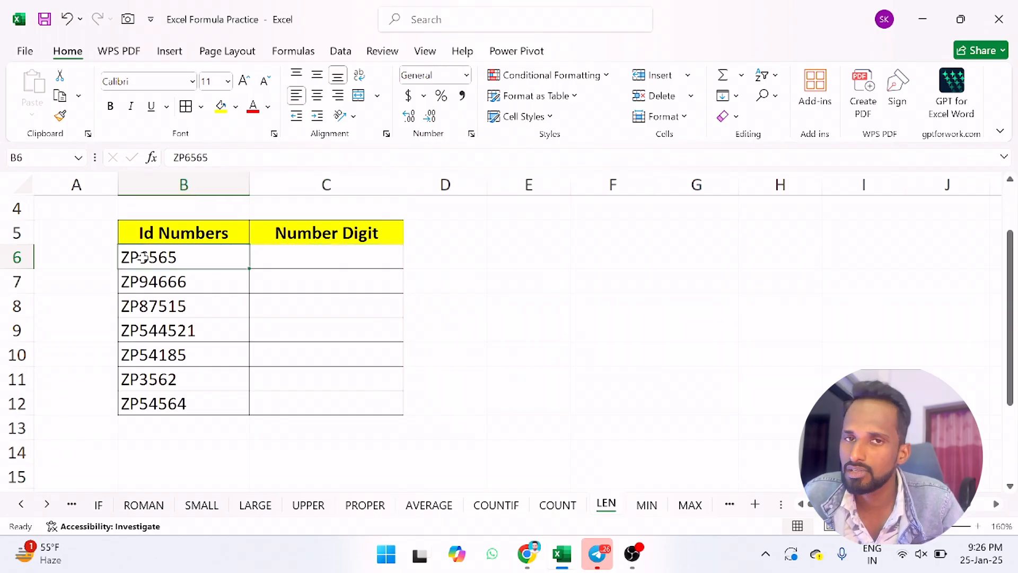
left_click(340, 251)
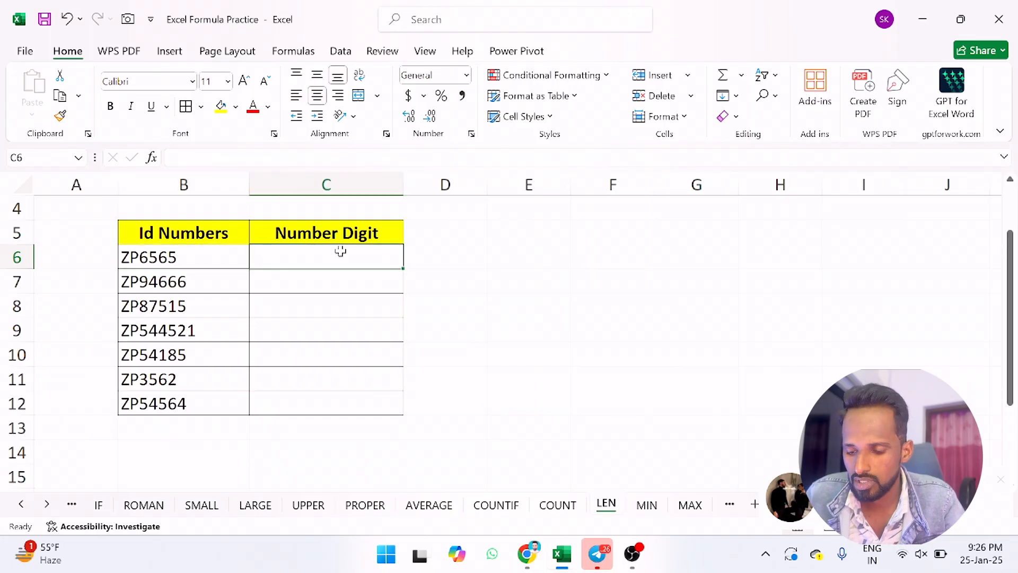
type("=le")
key("Tab")
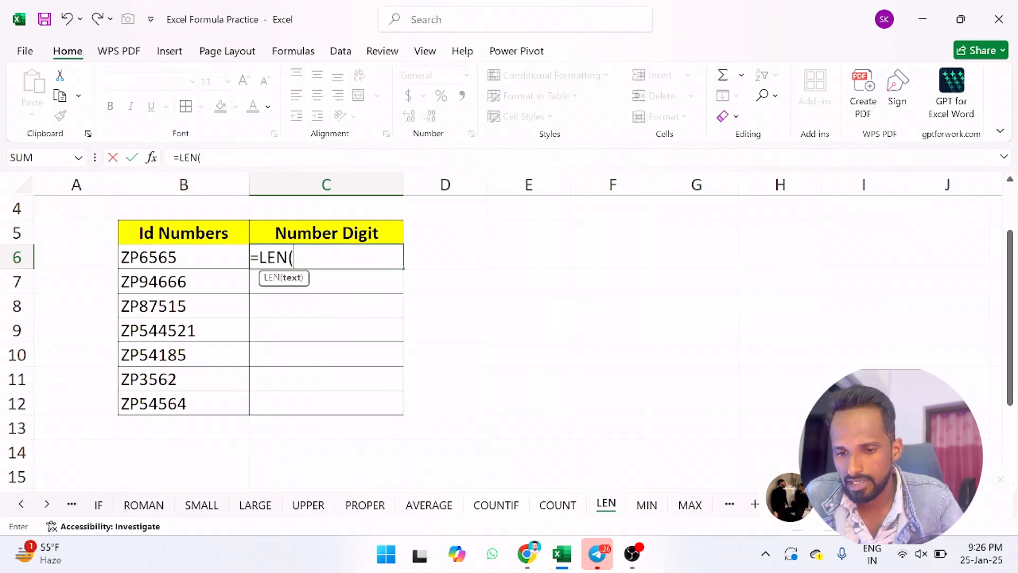
left_click(180, 252)
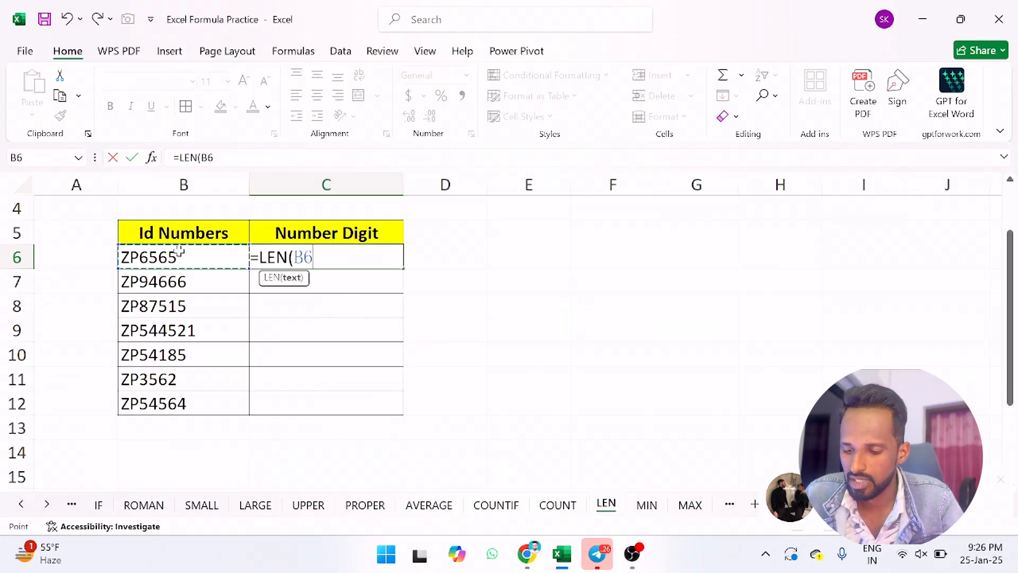
key("Return")
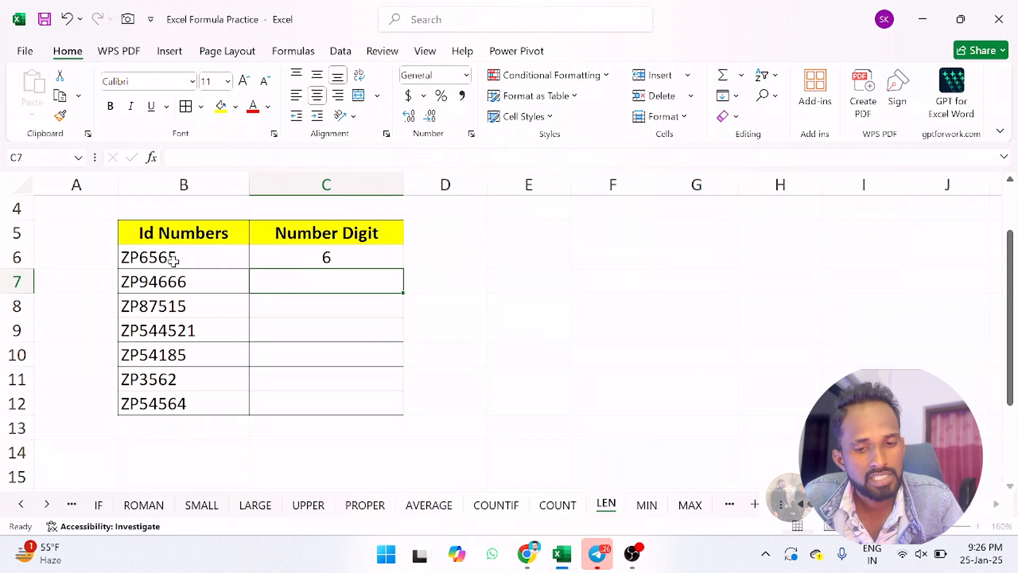
Fill the LEN formula from C6 down the Number Digit column for all ID numbers
left_click(180, 260)
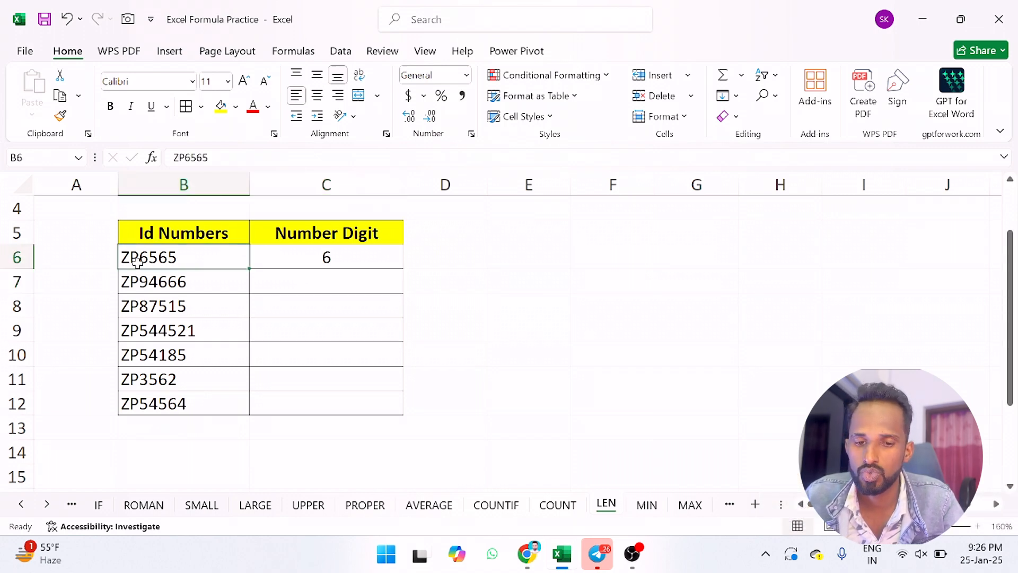
left_click(325, 258)
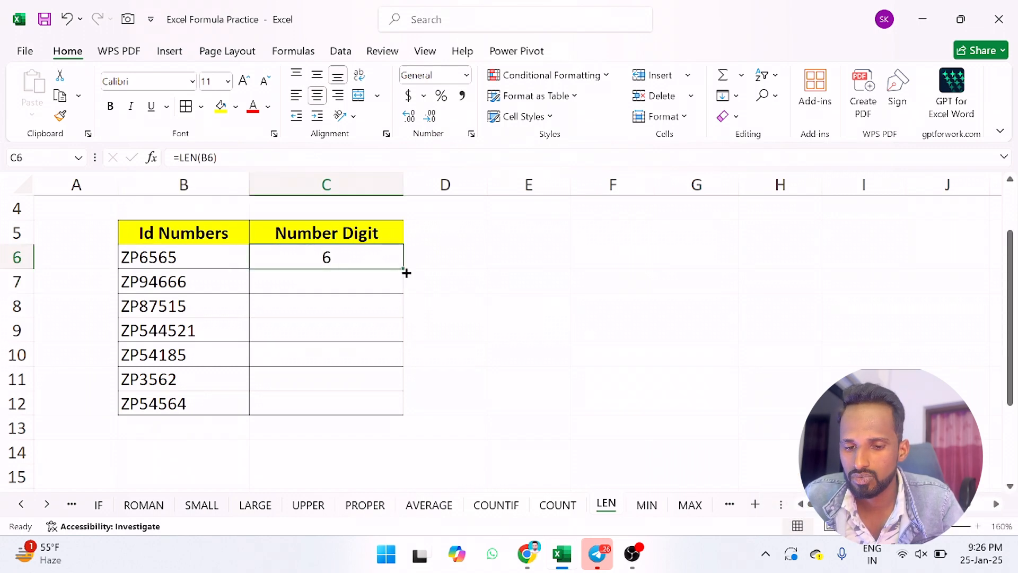
double_click(404, 270)
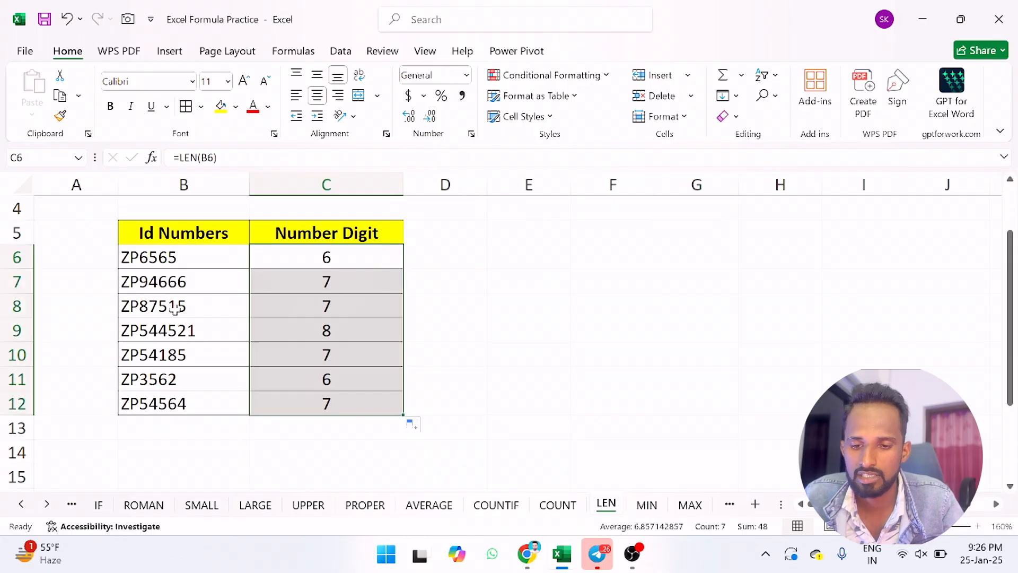
Shorten the last ID number in B12 to ZP to test the LEN formula
double_click(182, 401)
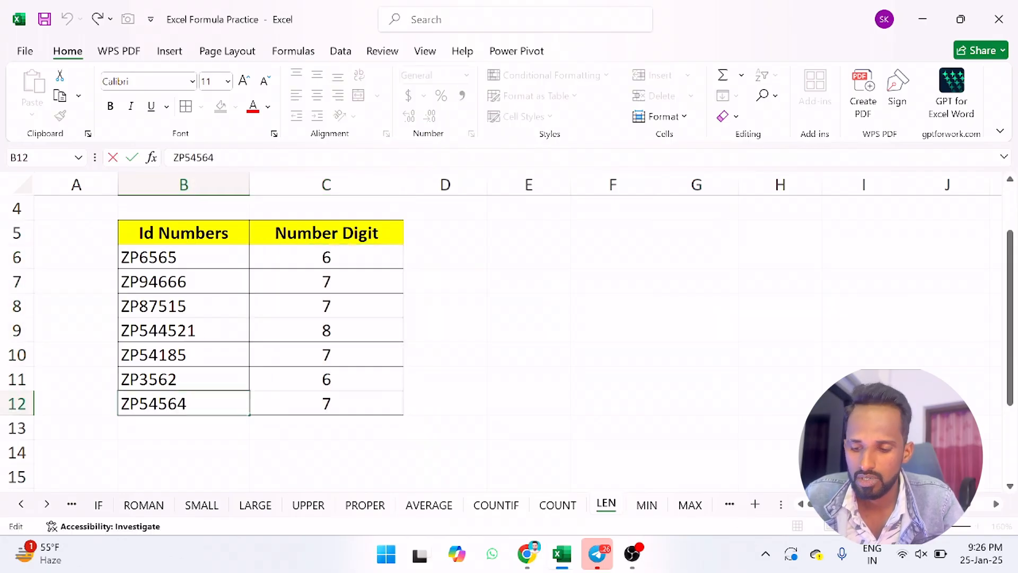
key("BackSpace")
key("BackSpace")
key("BackSpace")
key("BackSpace")
key("Return")
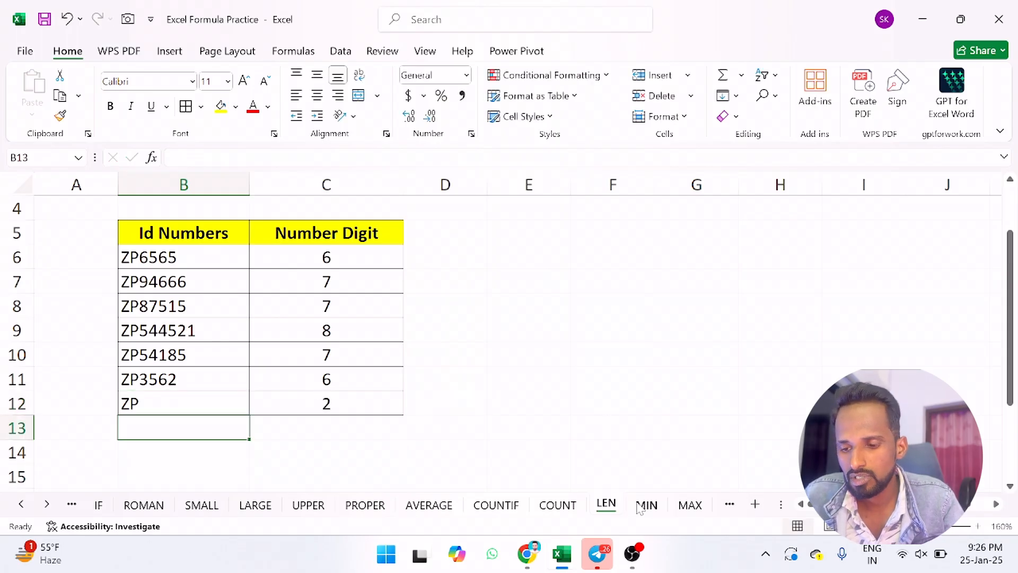
On the MIN sheet, enter =MIN(C5:C14) in E5 under Minimum Marks and check the matching entry in Total Marks
left_click(646, 505)
left_click(471, 300)
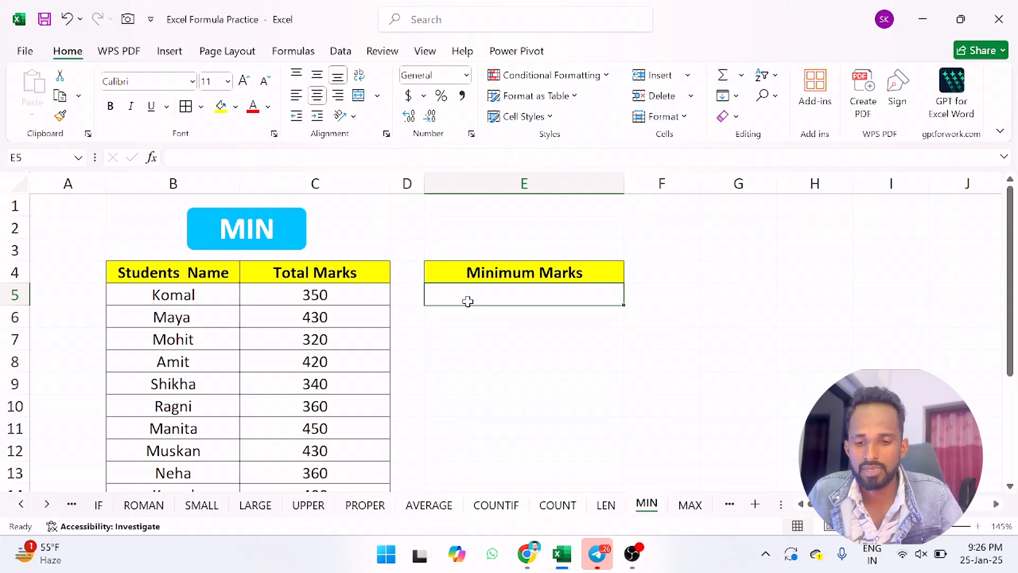
scroll(346, 402, "down", 2)
scroll(345, 403, "up", 1)
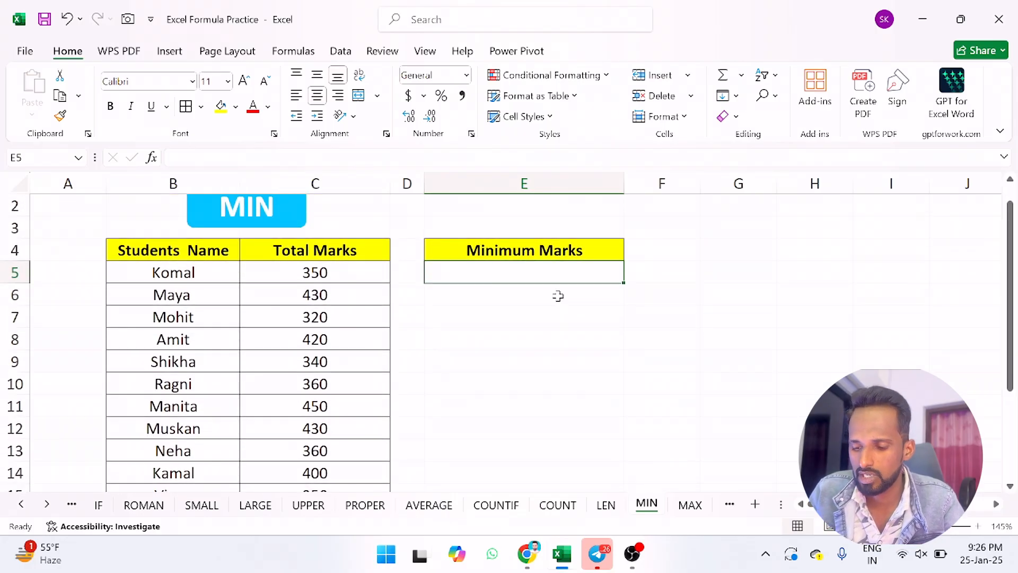
type("=min")
key("Tab")
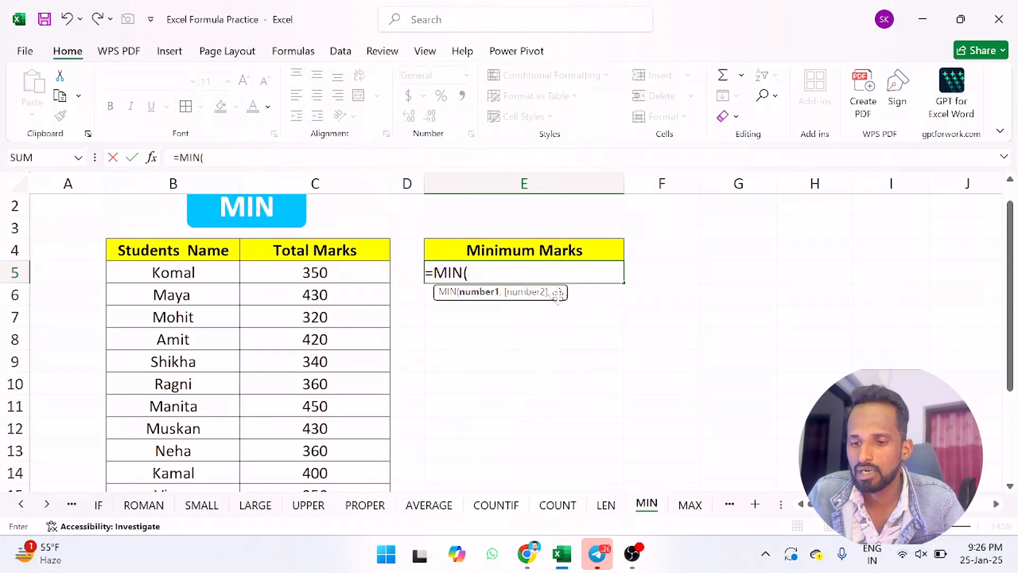
left_click_drag(314, 268, 313, 480)
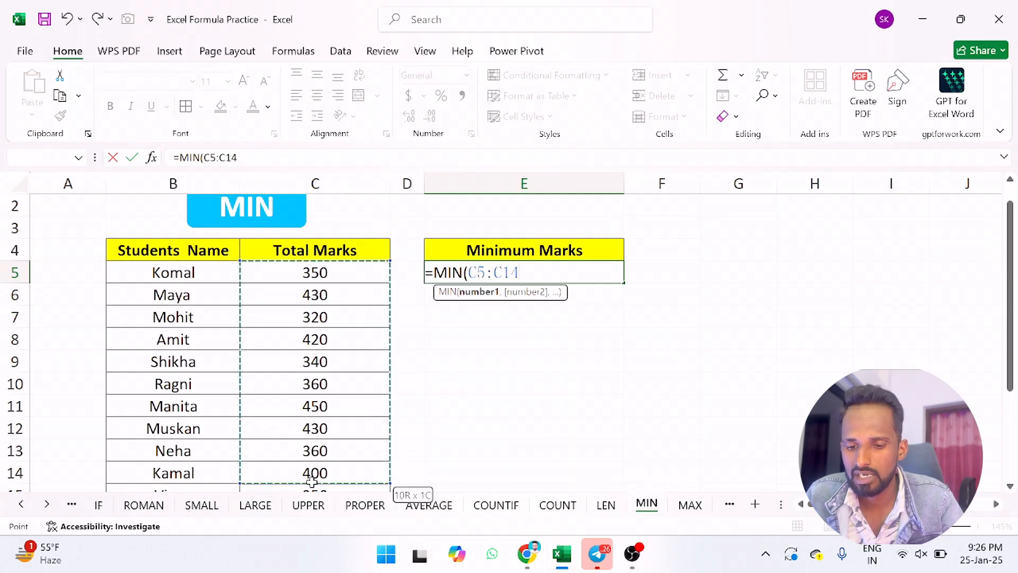
key("Return")
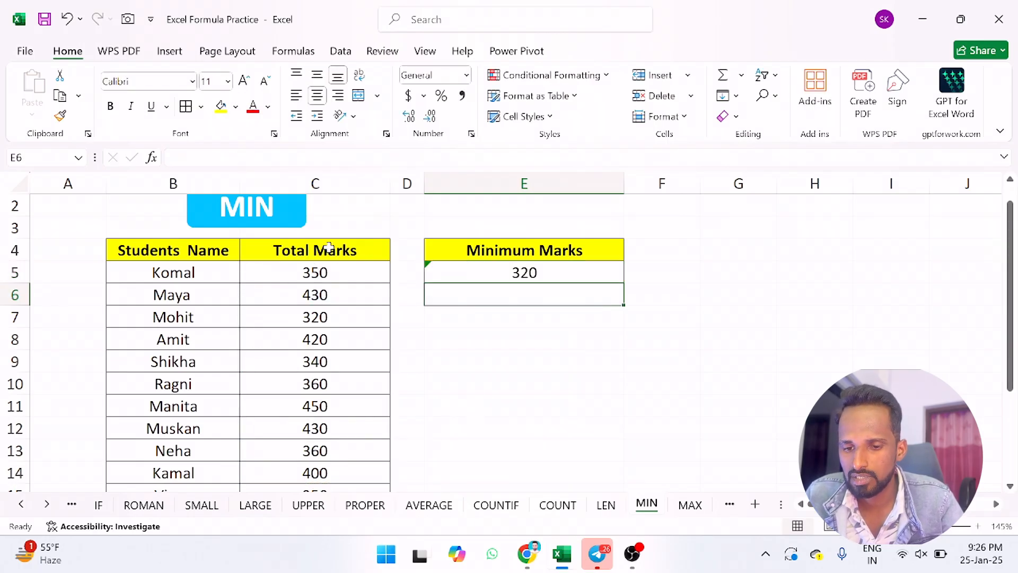
left_click(323, 317)
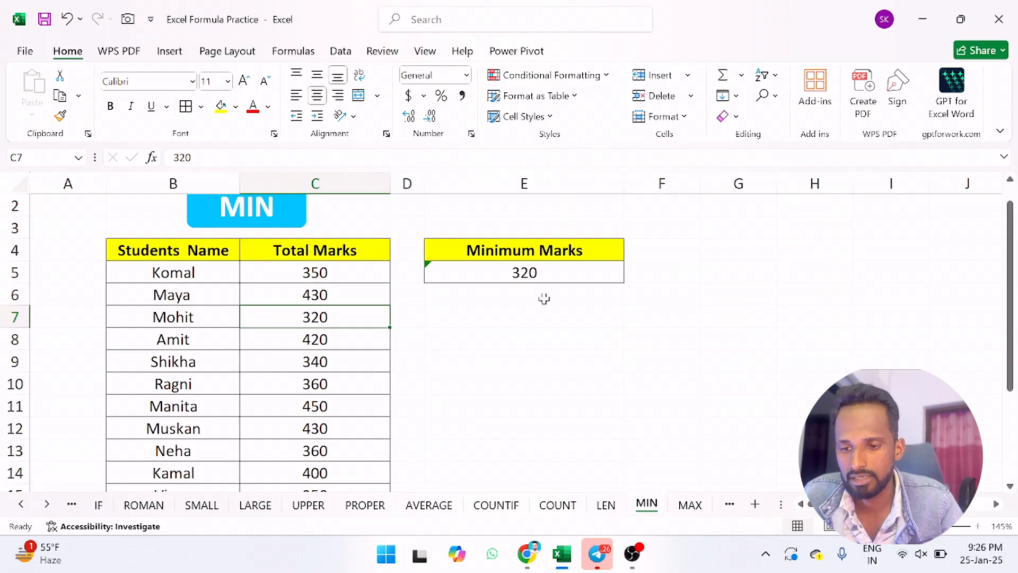
On the MAX sheet, enter =MAX(C6:C16) in E6 to find the highest of the students' total marks
left_click(689, 505)
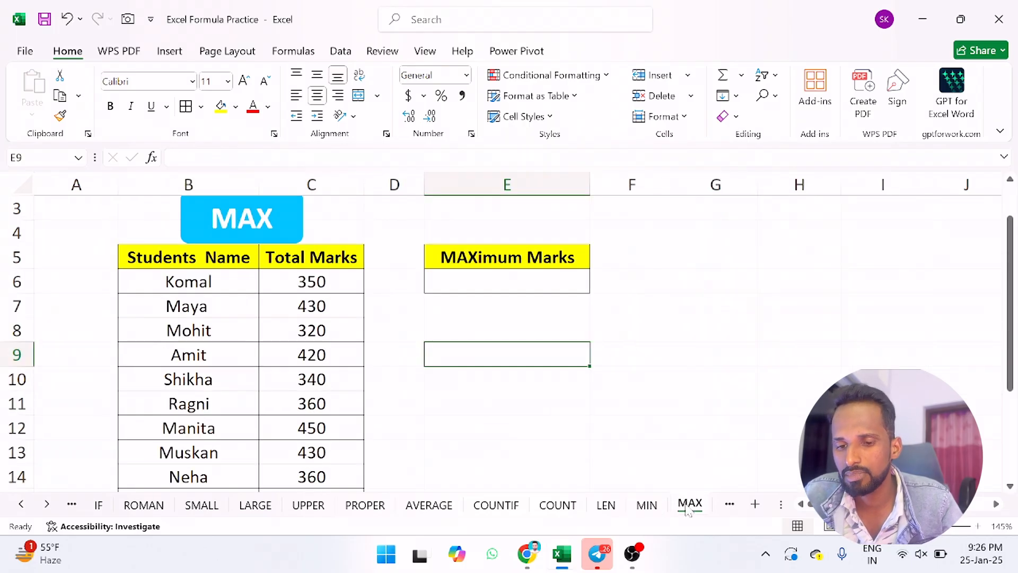
left_click(501, 274)
type("=ma")
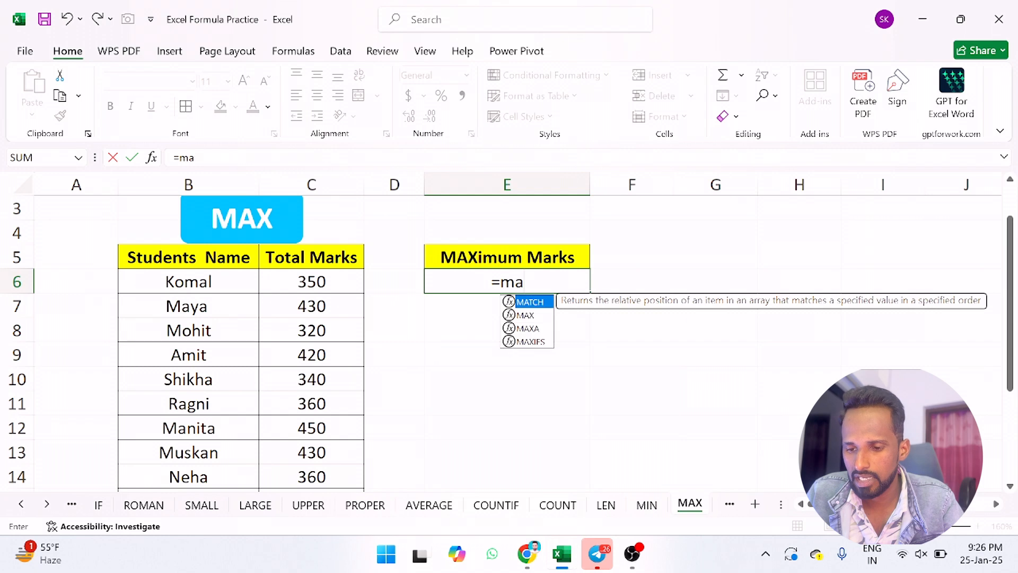
key("Down")
key("Tab")
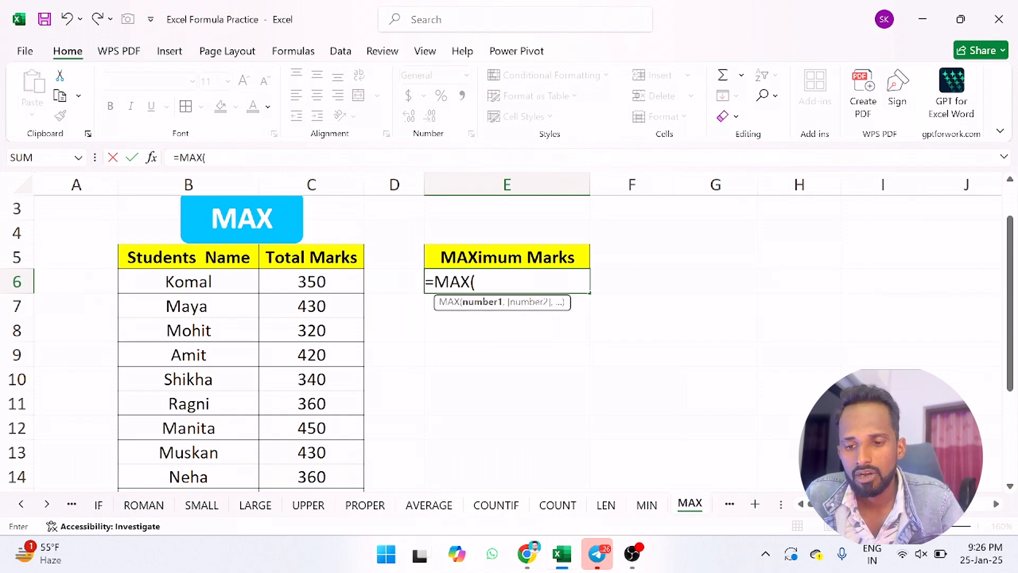
left_click_drag(316, 280, 312, 474)
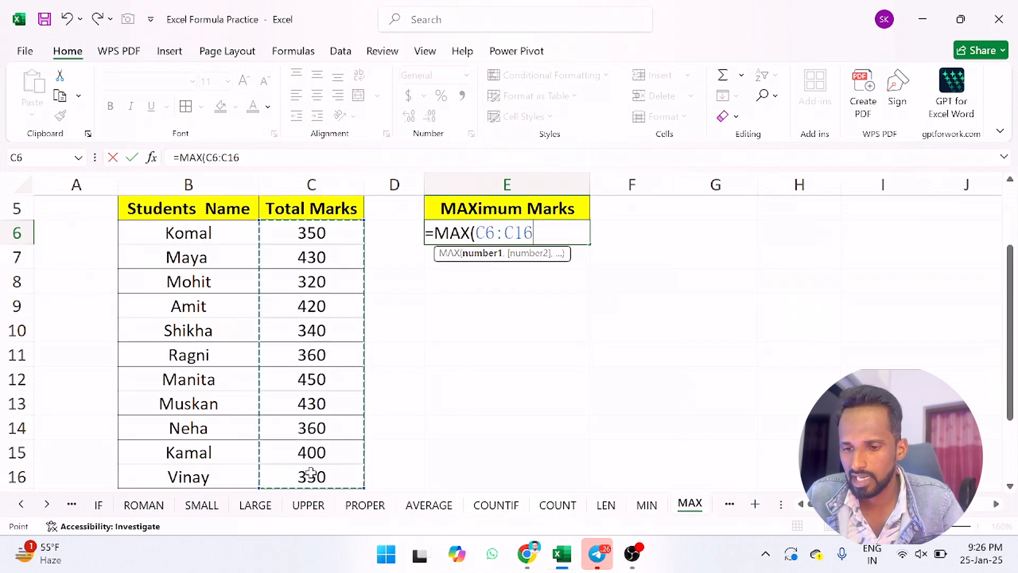
key("Return")
left_click(525, 240)
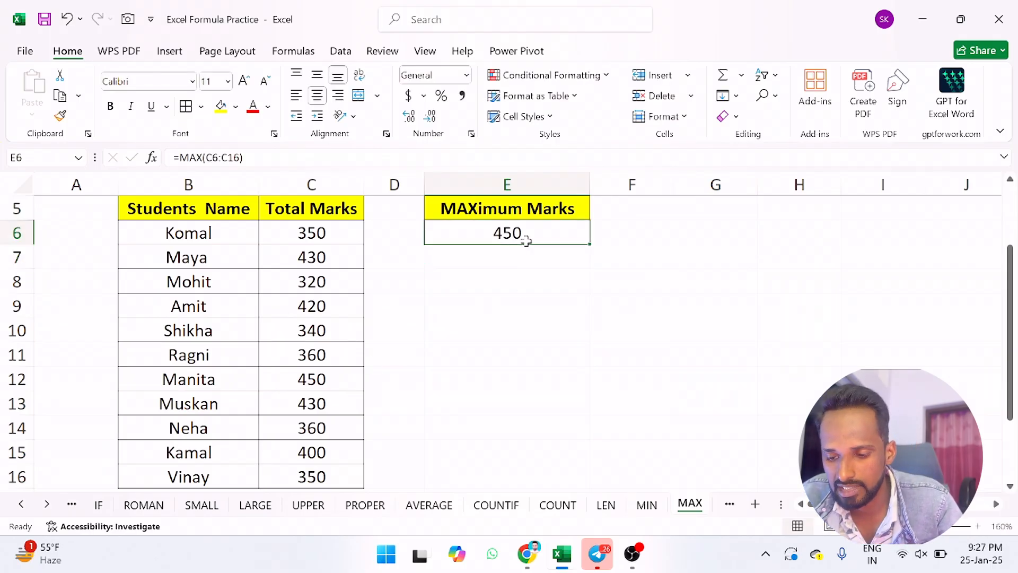
On the SUM sheet, enter =D6*E6 in F6 to calculate the Hoodies' total amount from quantity and rate
left_click(44, 505)
double_click(44, 507)
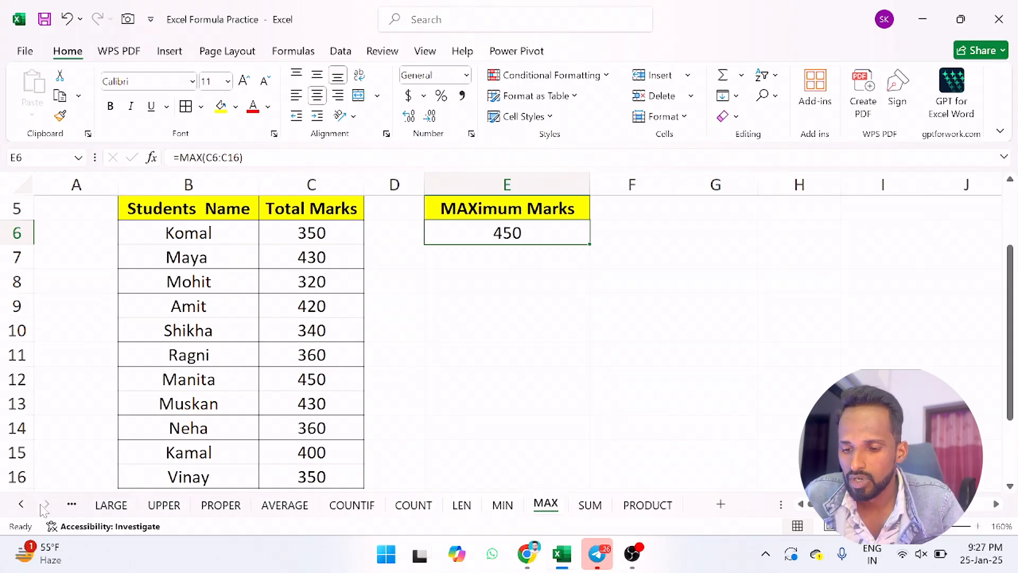
left_click(586, 505)
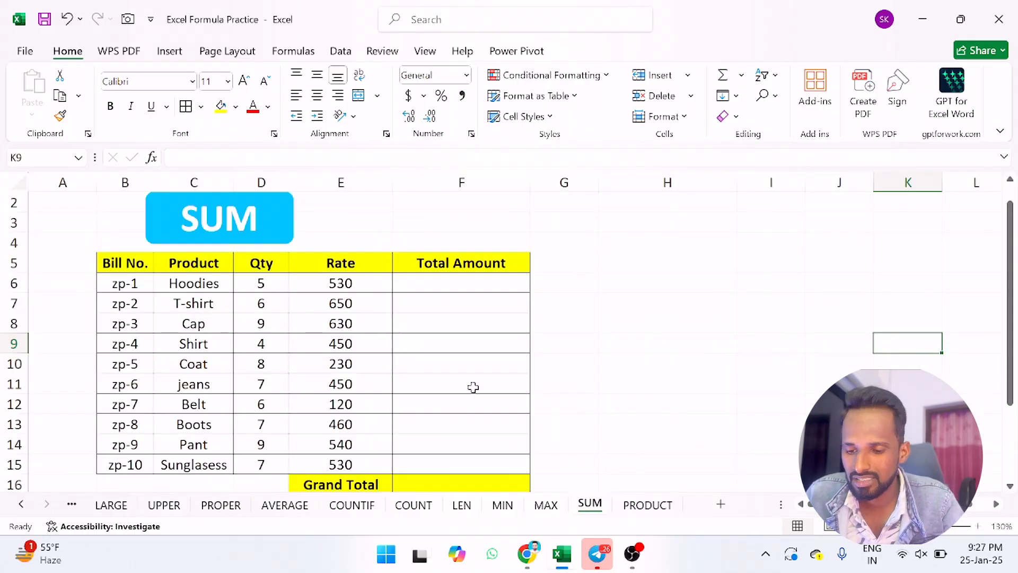
scroll(552, 368, "down", 1)
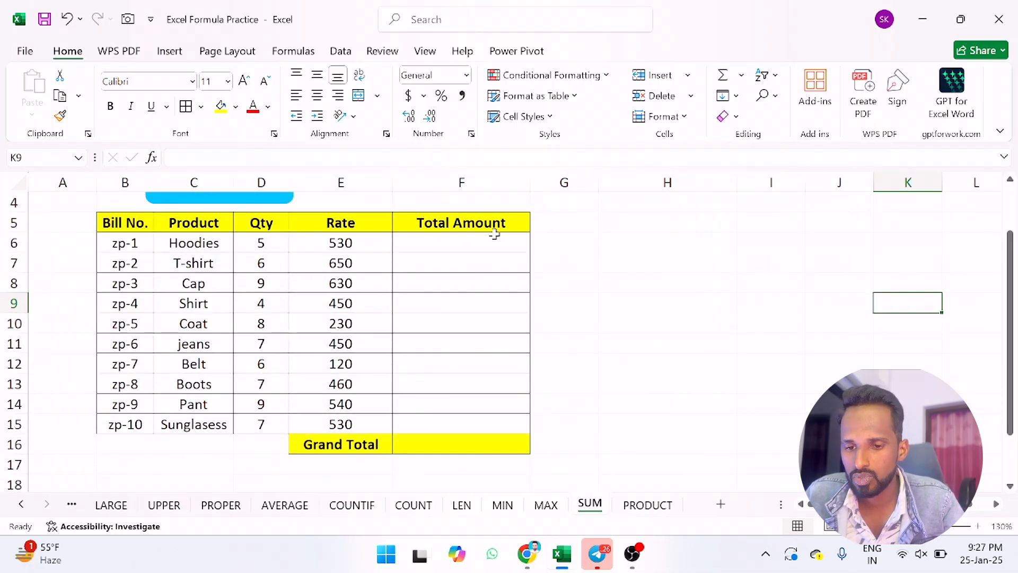
left_click(445, 244)
type("=")
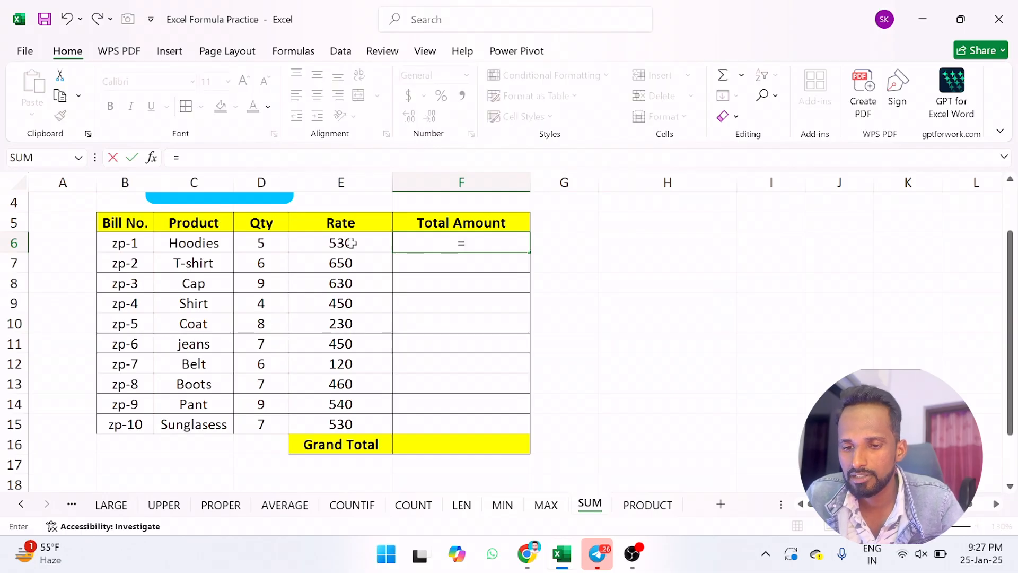
left_click(255, 246)
type("*")
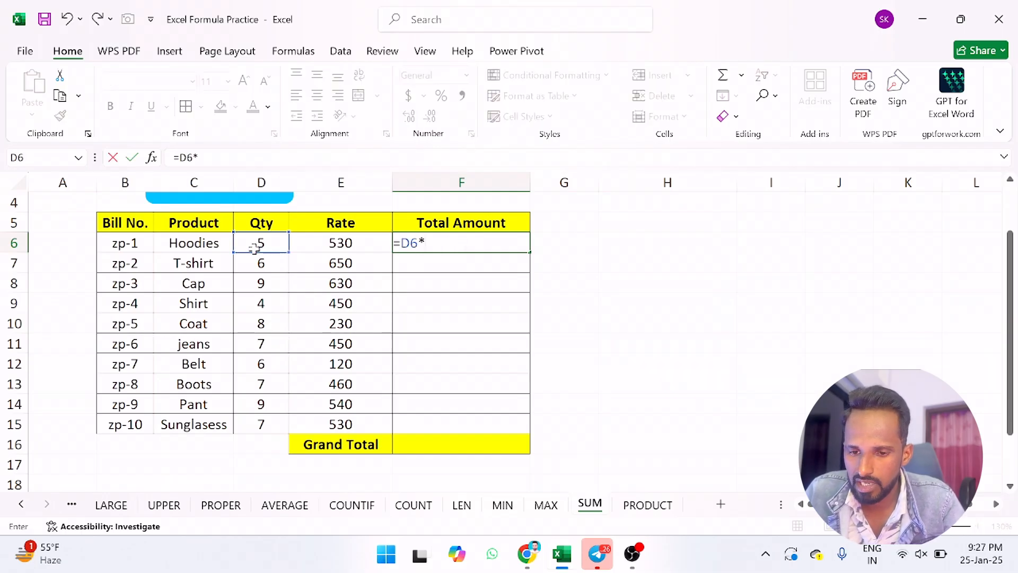
left_click(336, 245)
key("Return")
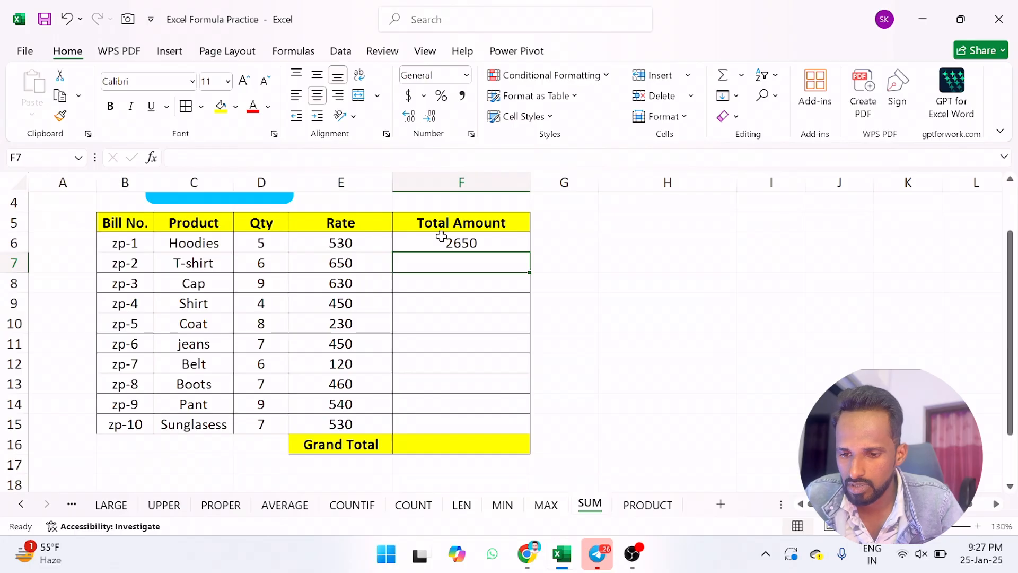
Fill the F6 formula down the Total Amount column for all products and clear the surplus formula from F16
left_click(476, 241)
double_click(533, 254)
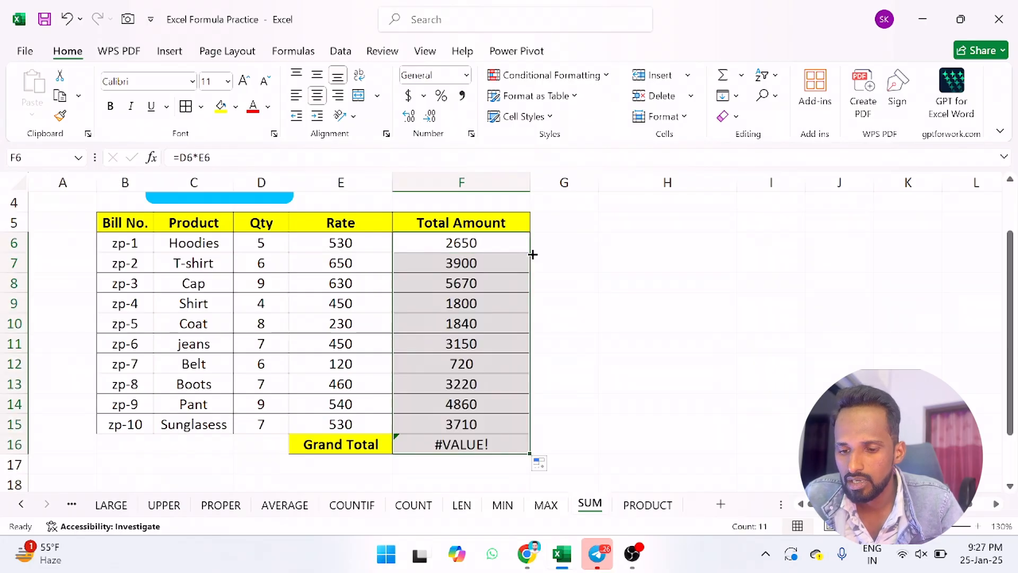
left_click(435, 447)
key("Delete")
left_click(651, 352)
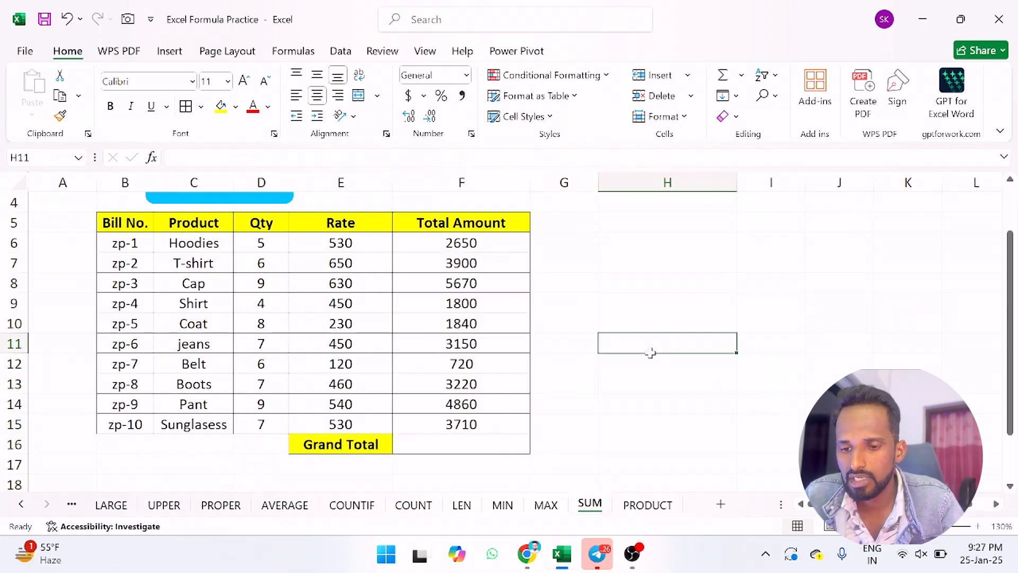
Enter =SUM(F6:F15) in F16 beside Grand Total to add up all the product amounts
left_click_drag(461, 243, 457, 418)
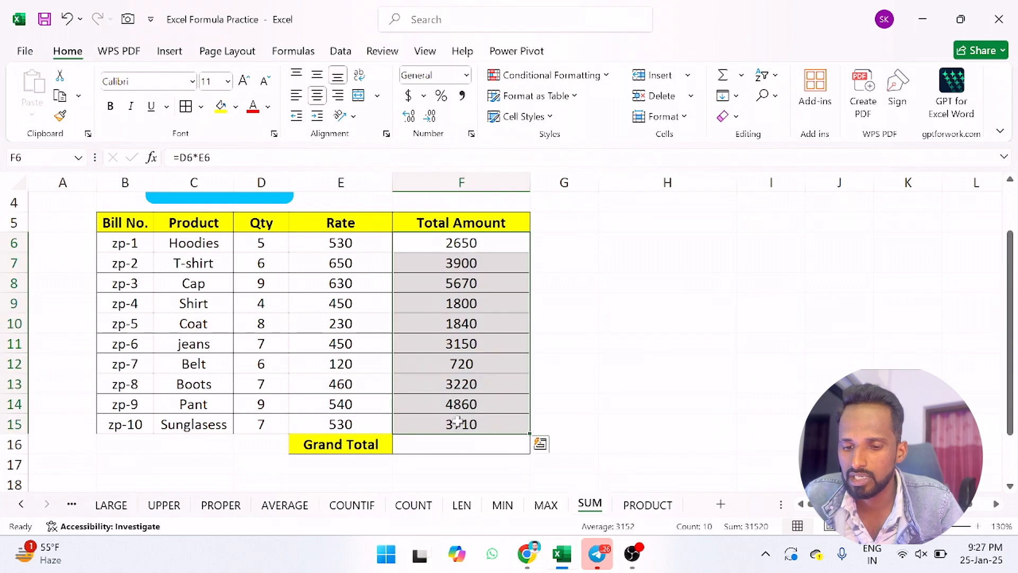
left_click(482, 447)
type("=SUM(")
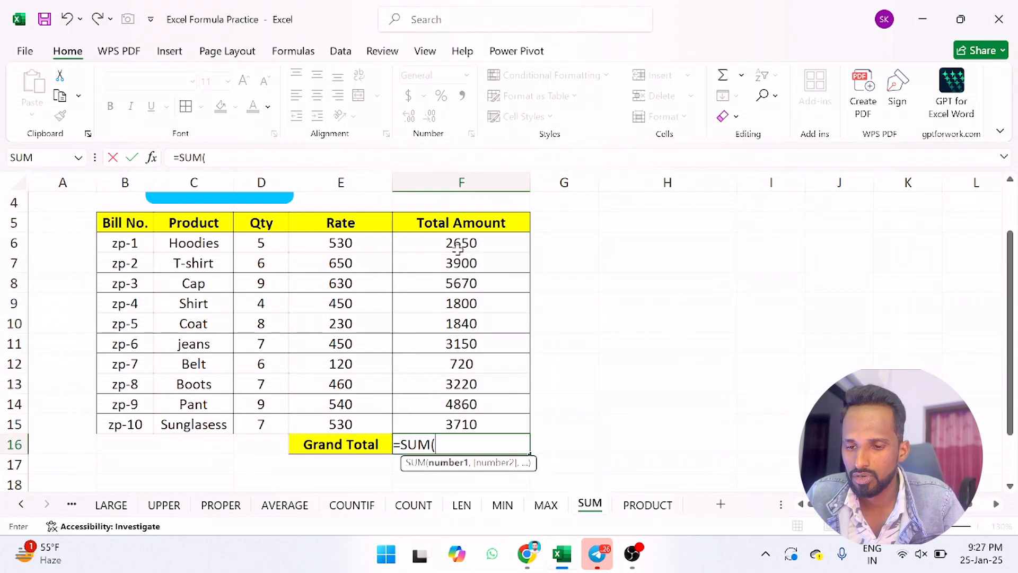
left_click_drag(459, 244, 467, 415)
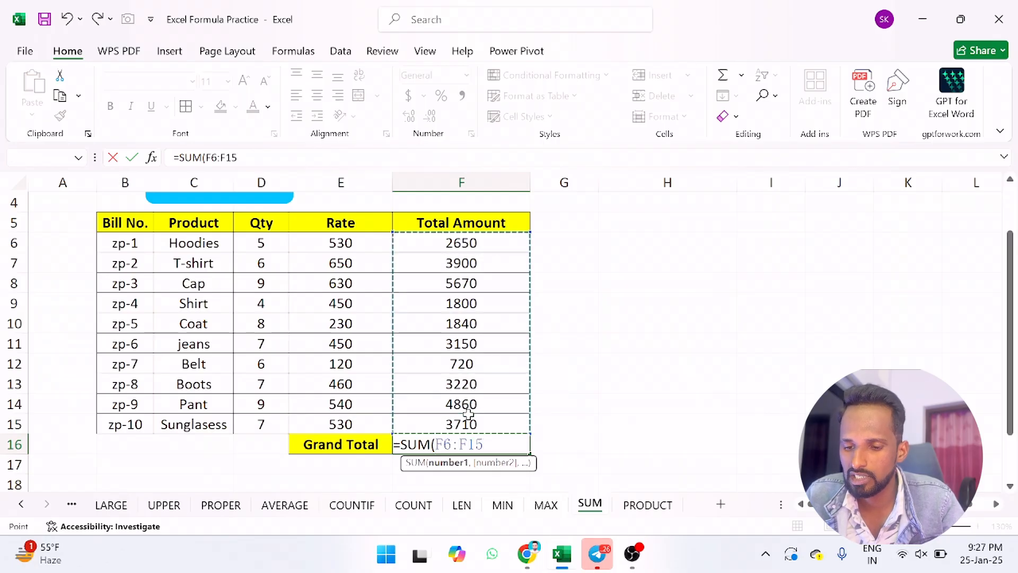
key("Return")
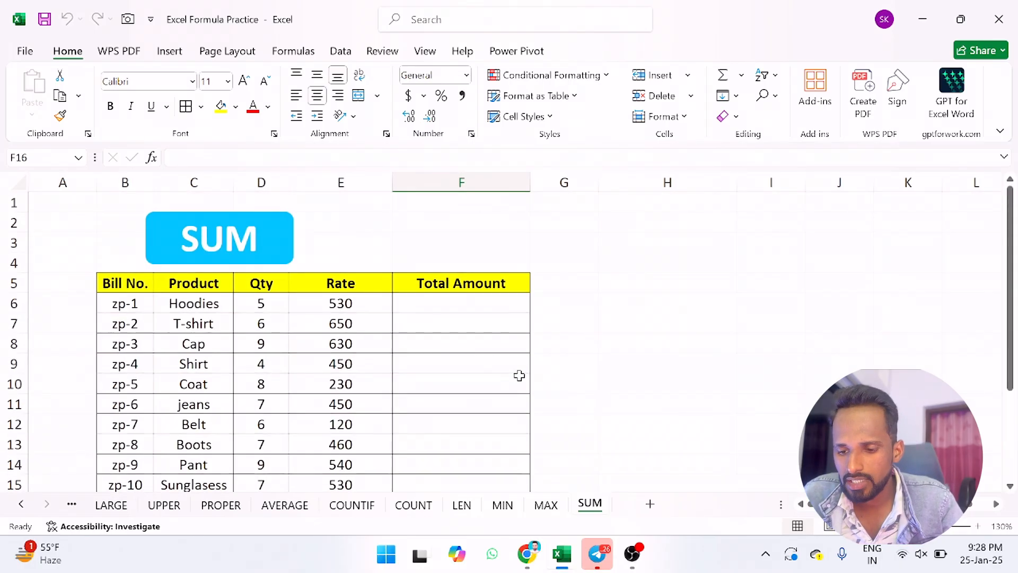
Go back to the COUNTBLANK sheet and review its Names and Mobile no. table with the Count Blank Cell example
scroll(518, 377, "down", 1)
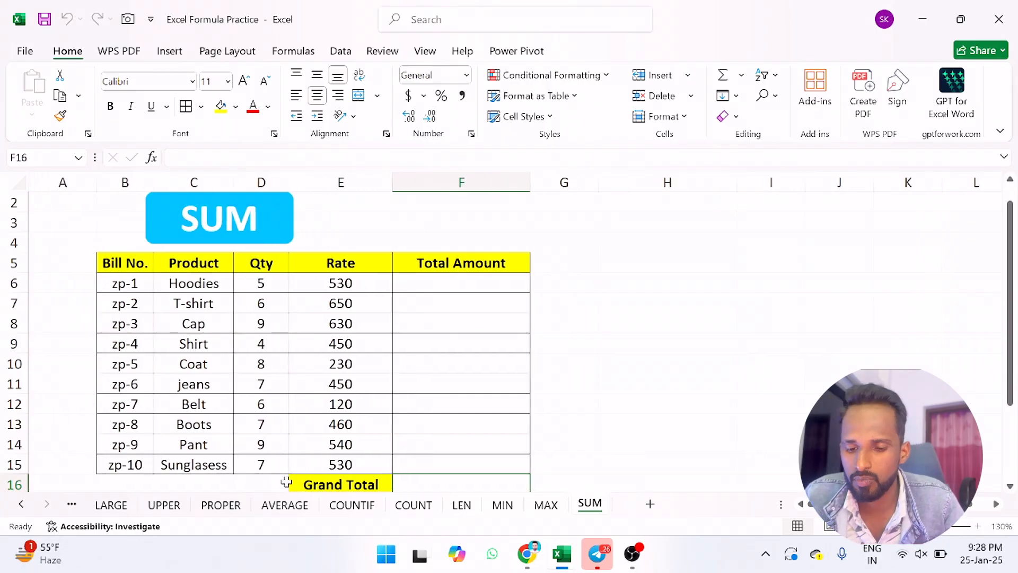
left_click(23, 504)
left_click(22, 505)
left_click(22, 505)
left_click(23, 505)
left_click(22, 505)
left_click(22, 505)
left_click(22, 505)
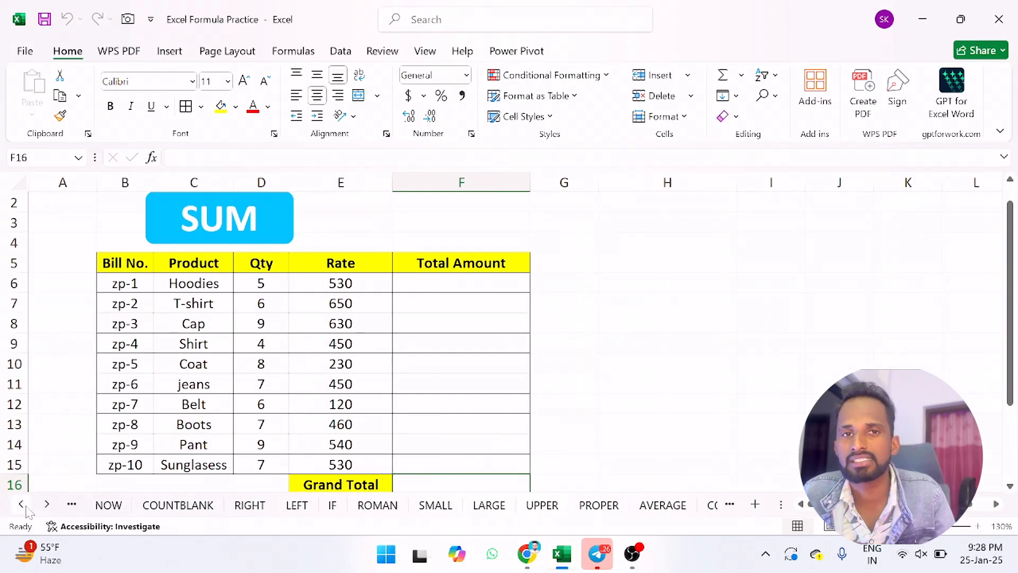
left_click(22, 505)
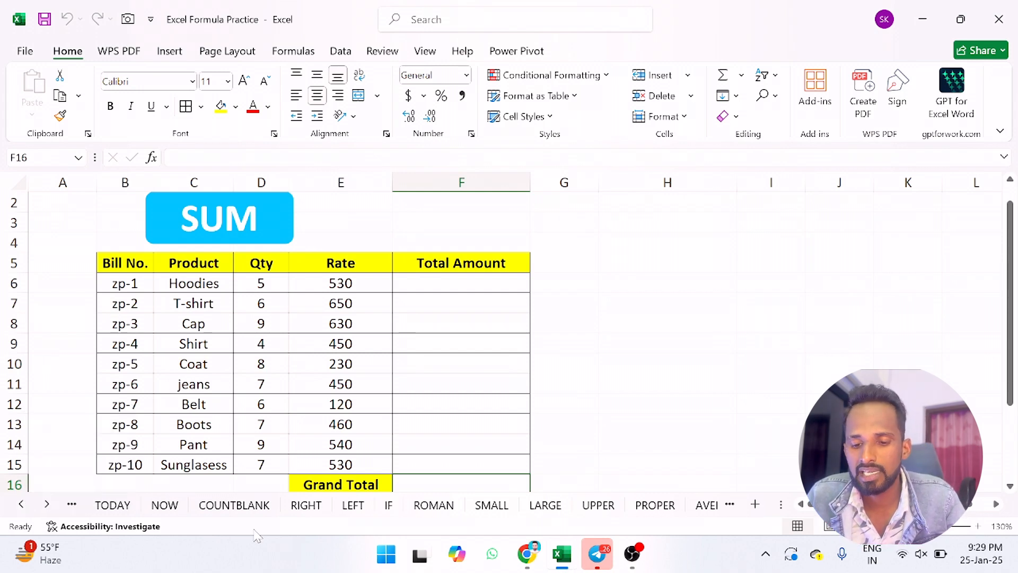
left_click(223, 504)
left_click(303, 487)
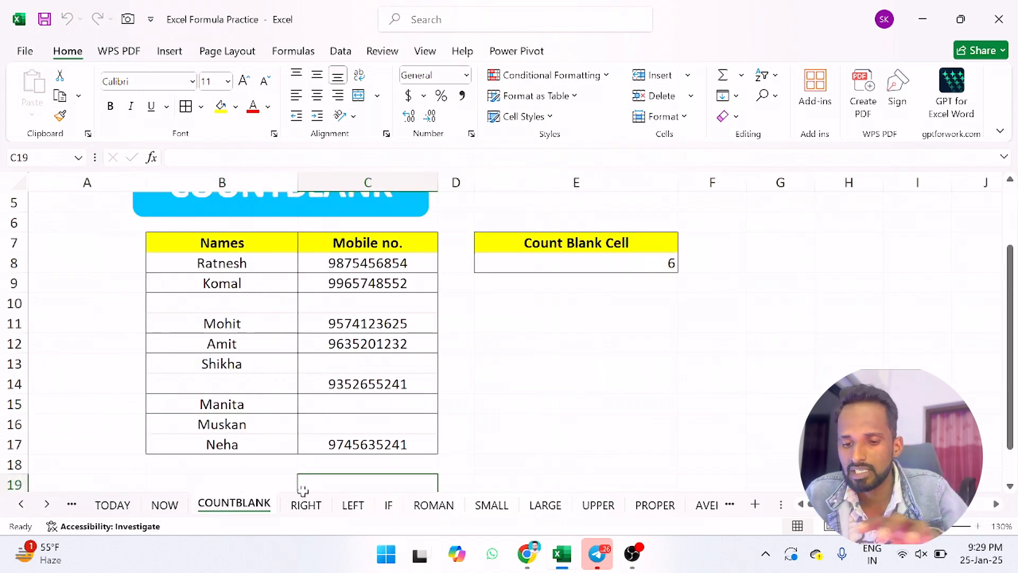